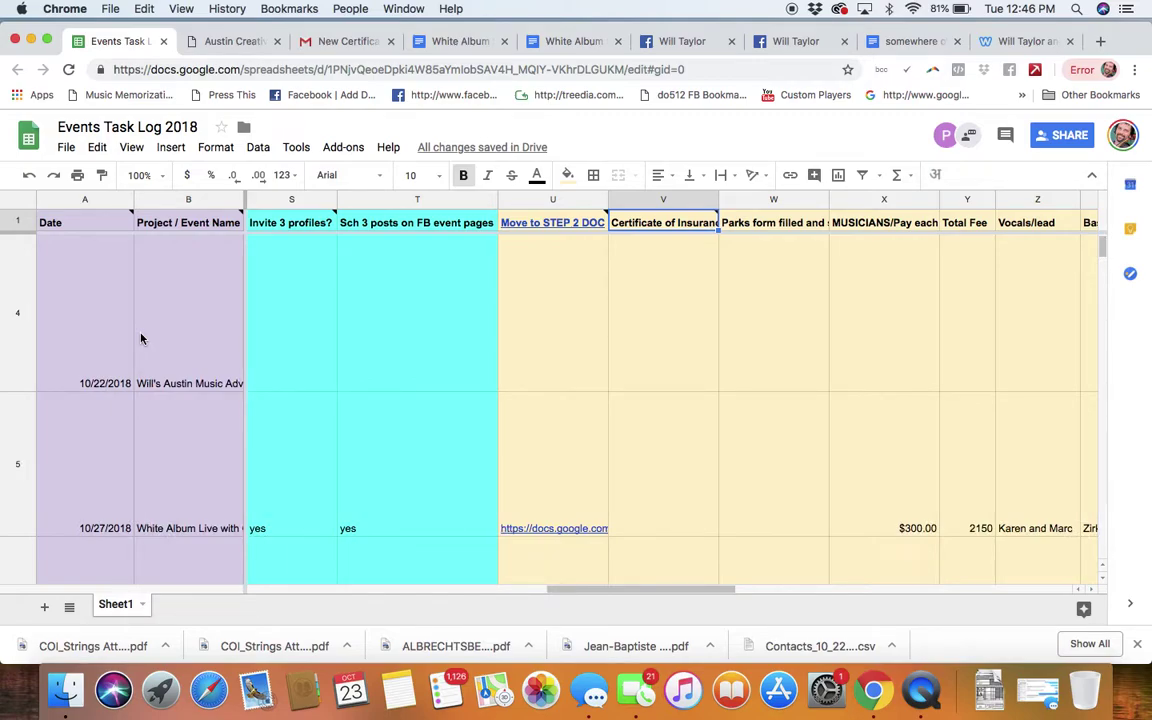
Step: Locate and select the Strings in the Woods event row in the Events Task Log
scroll(183, 378, up, 2)
click(183, 378)
scroll(183, 378, left, 4)
scroll(183, 378, up, 2)
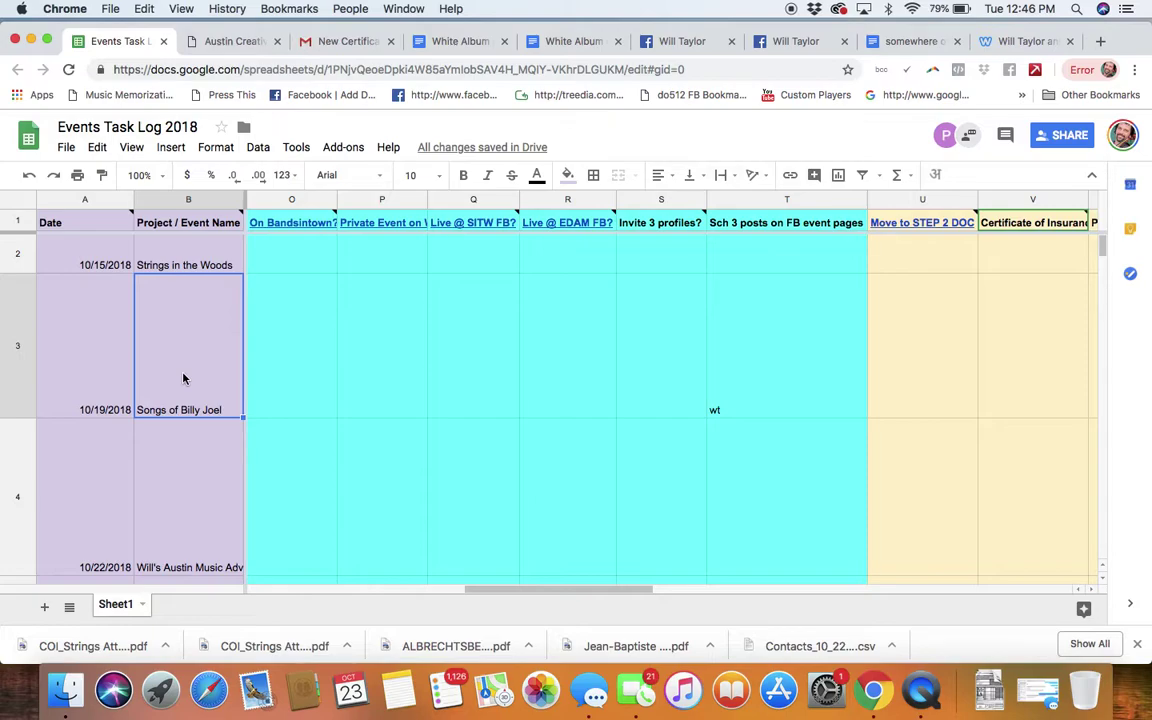
scroll(183, 378, down, 3)
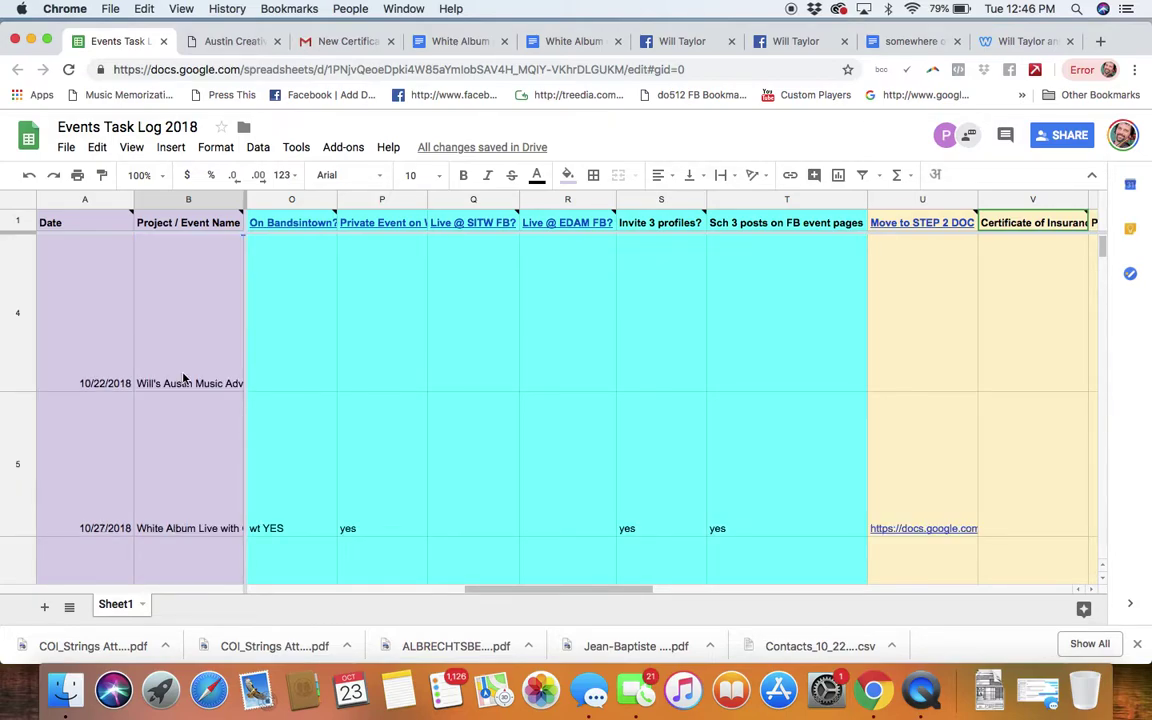
scroll(183, 378, down, 4)
scroll(183, 378, up, 2)
scroll(183, 378, down, 2)
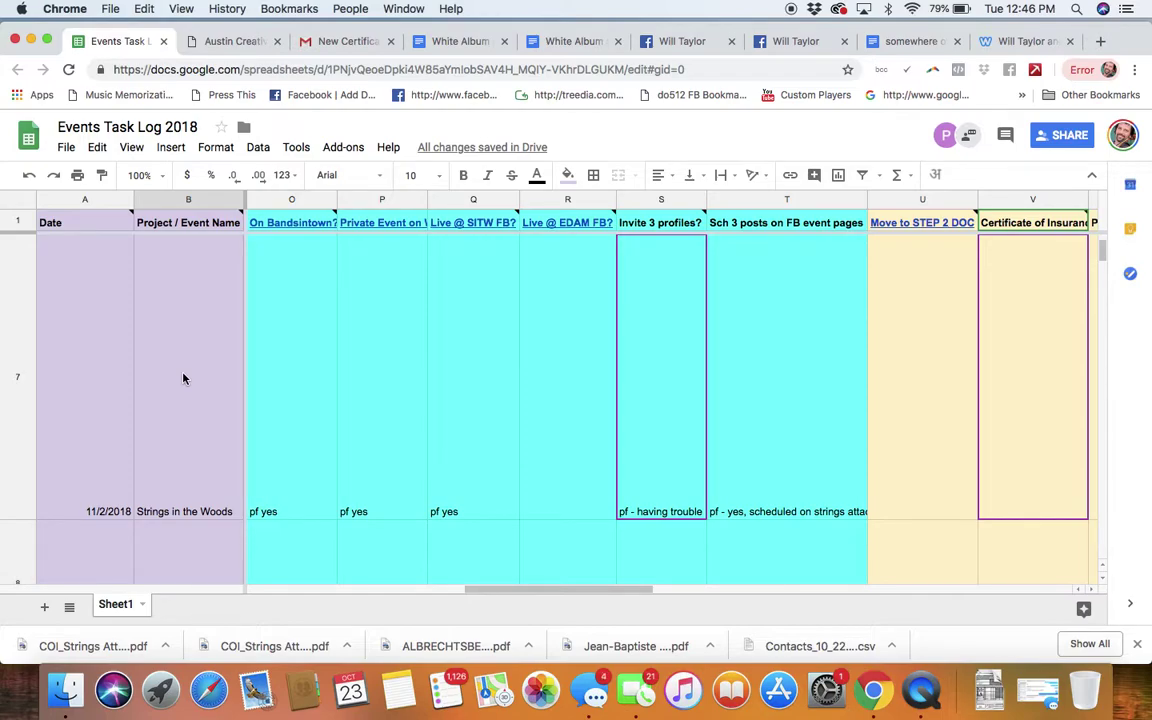
click(183, 378)
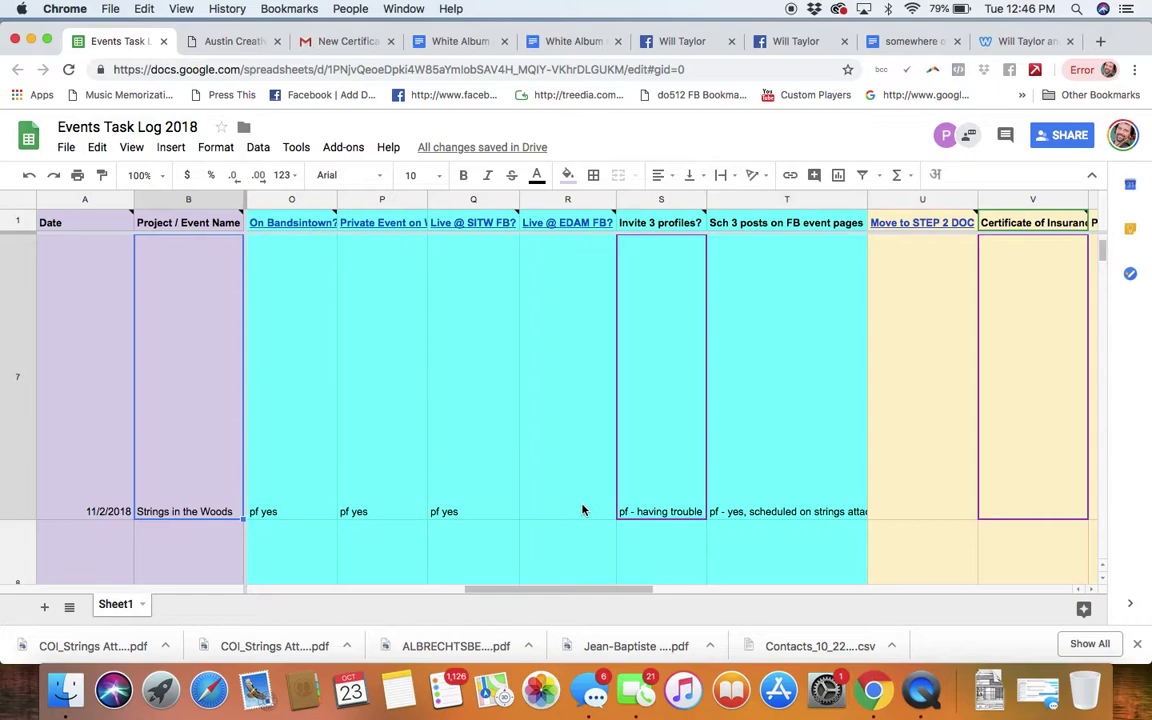
Step: Check the event's Certificate of Insurance cell and the V1 login note, then go to the ACA account page
click(1008, 468)
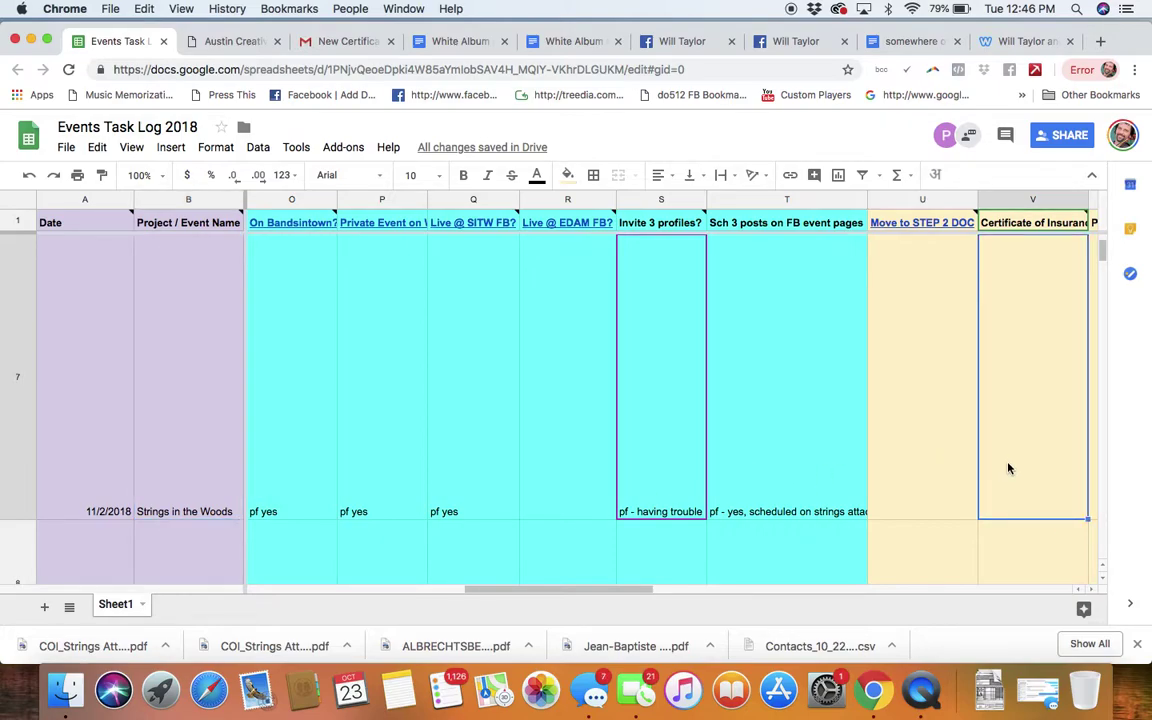
scroll(1008, 468, right, 5)
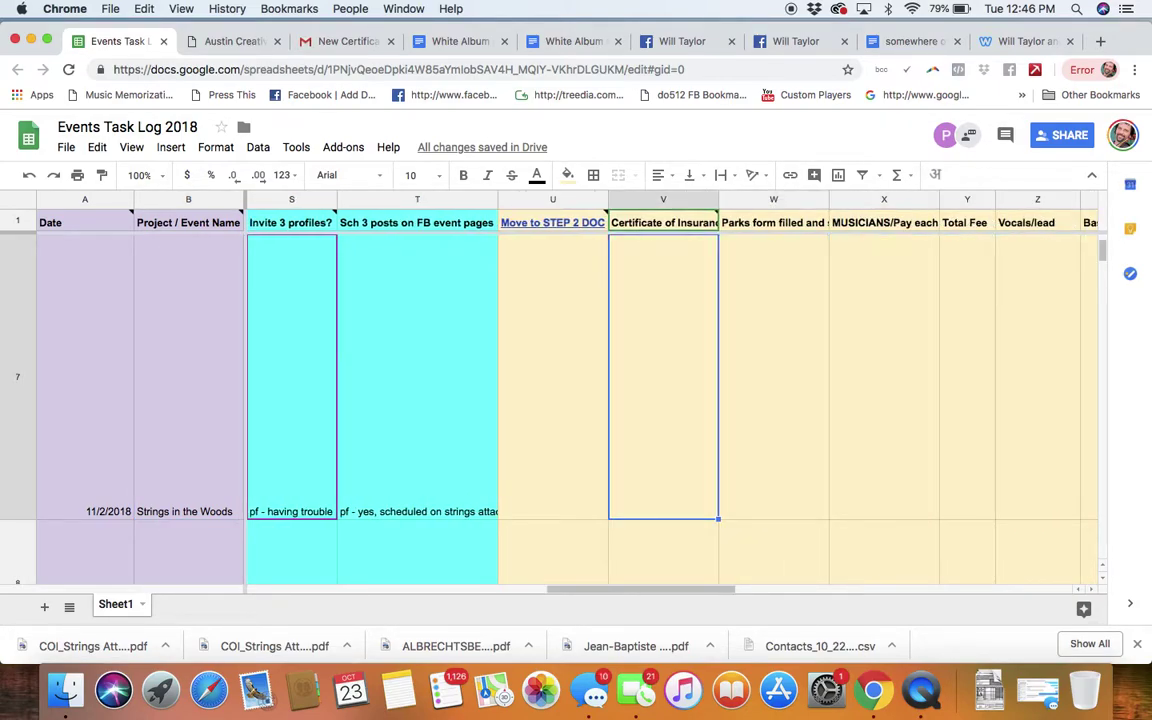
mouse_move(637, 213)
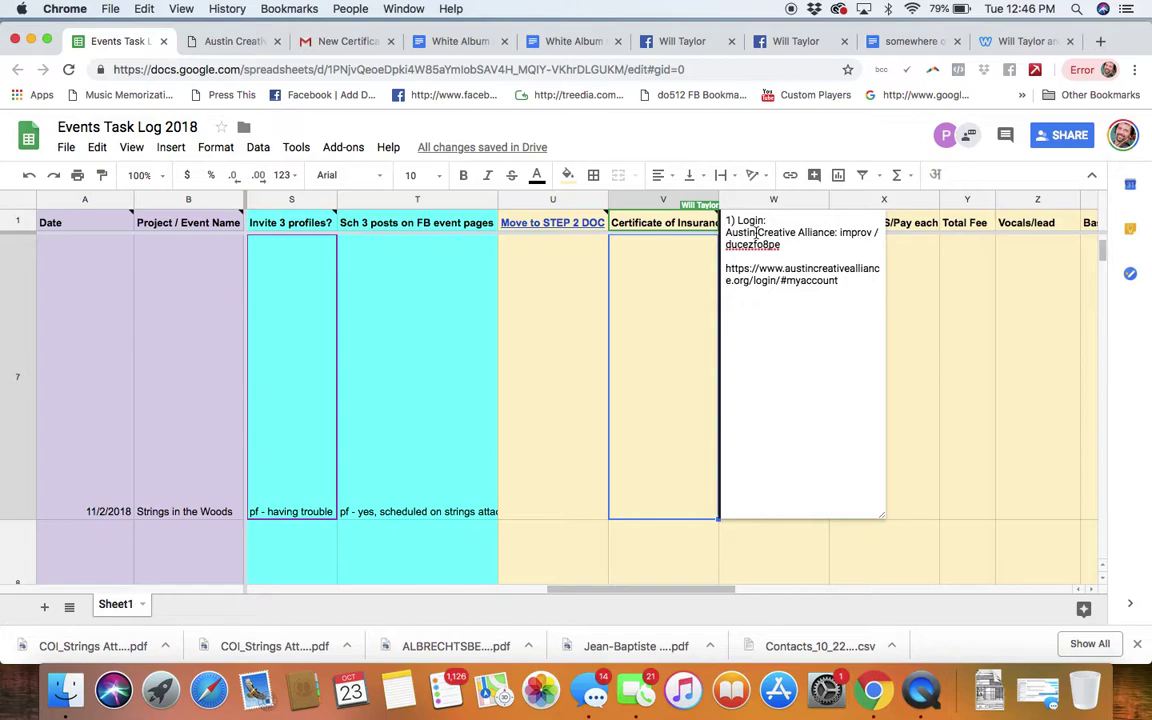
click(215, 41)
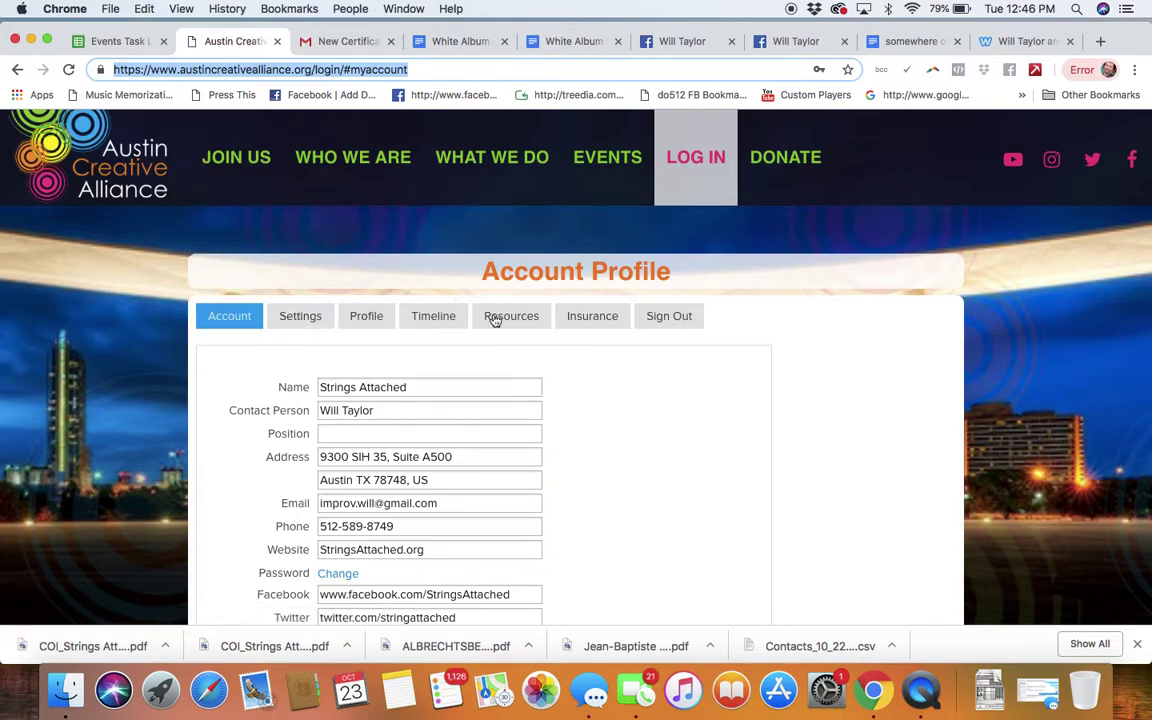
Step: From the ACA Account Profile's Insurance section, start a Certificate of Insurance request
click(452, 504)
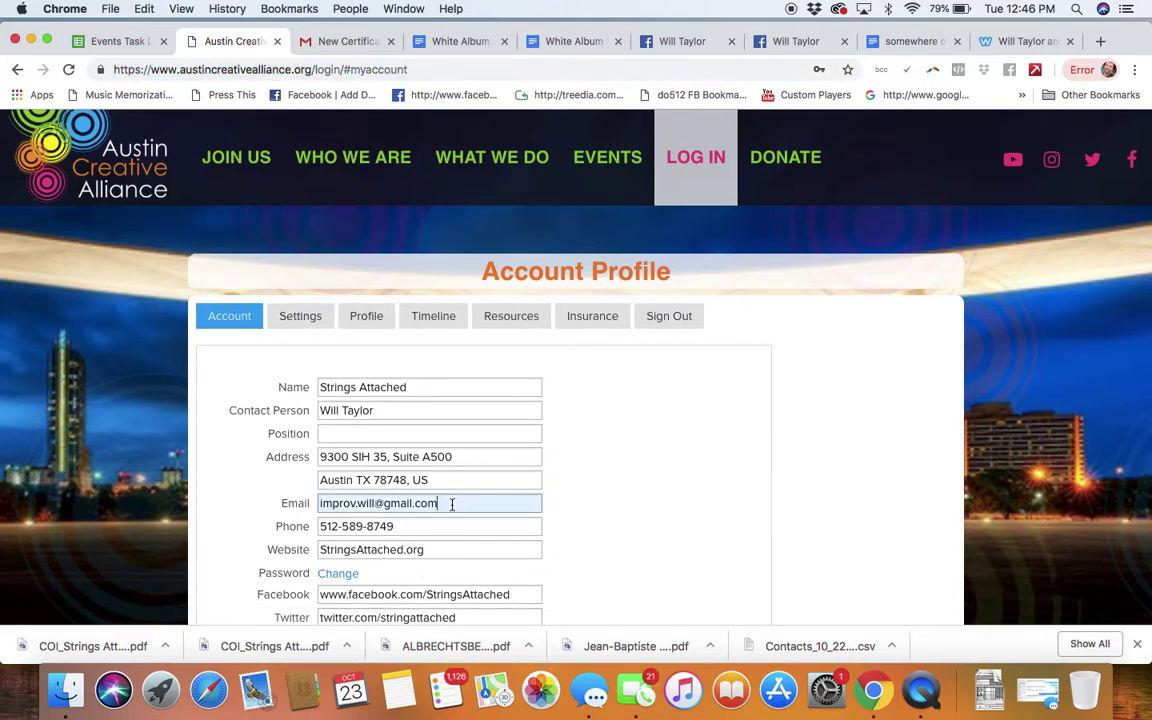
triple_click(452, 504)
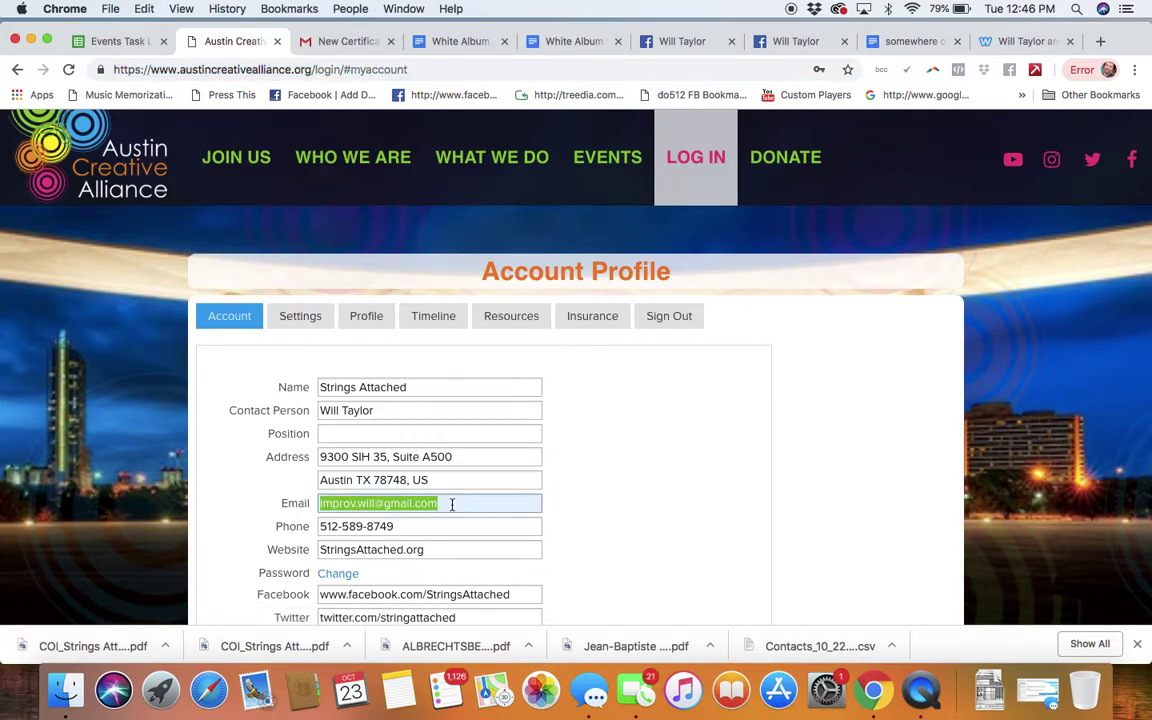
click(430, 526)
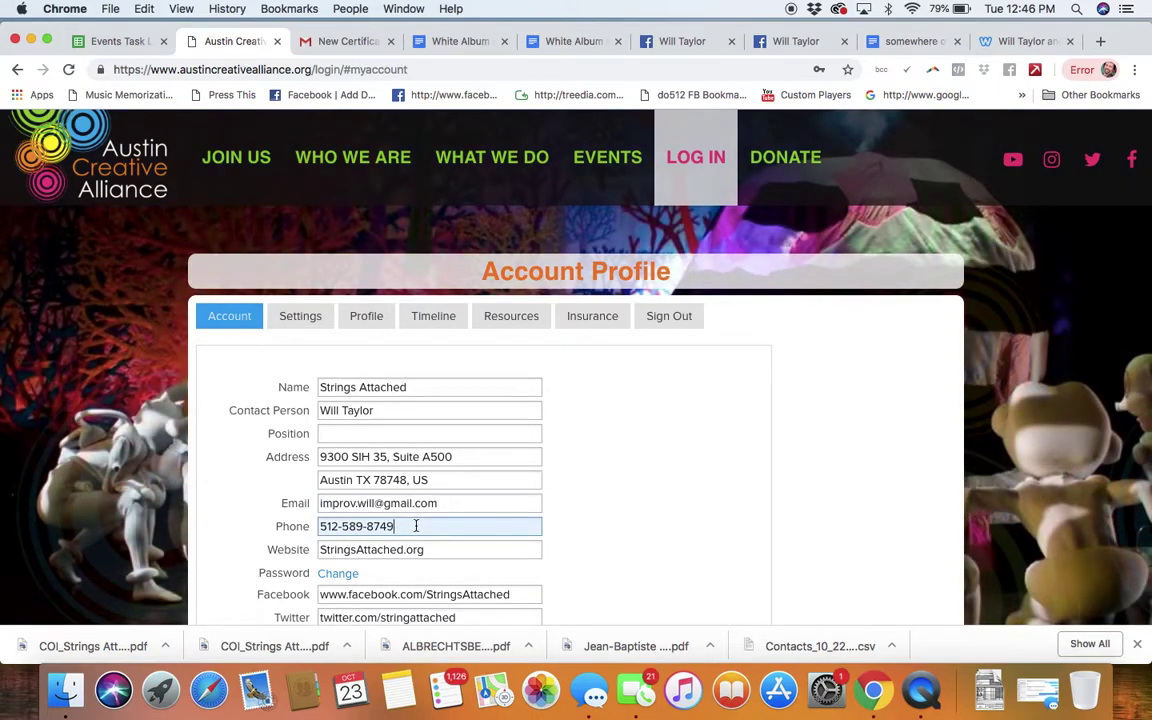
click(594, 316)
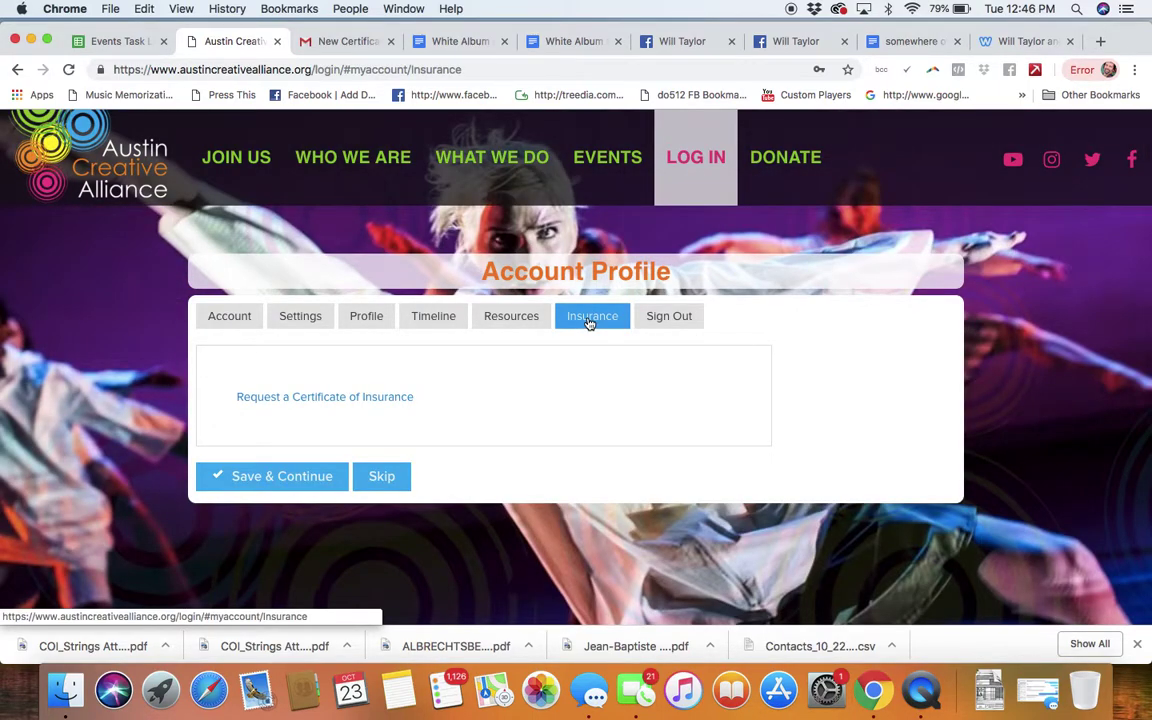
click(330, 396)
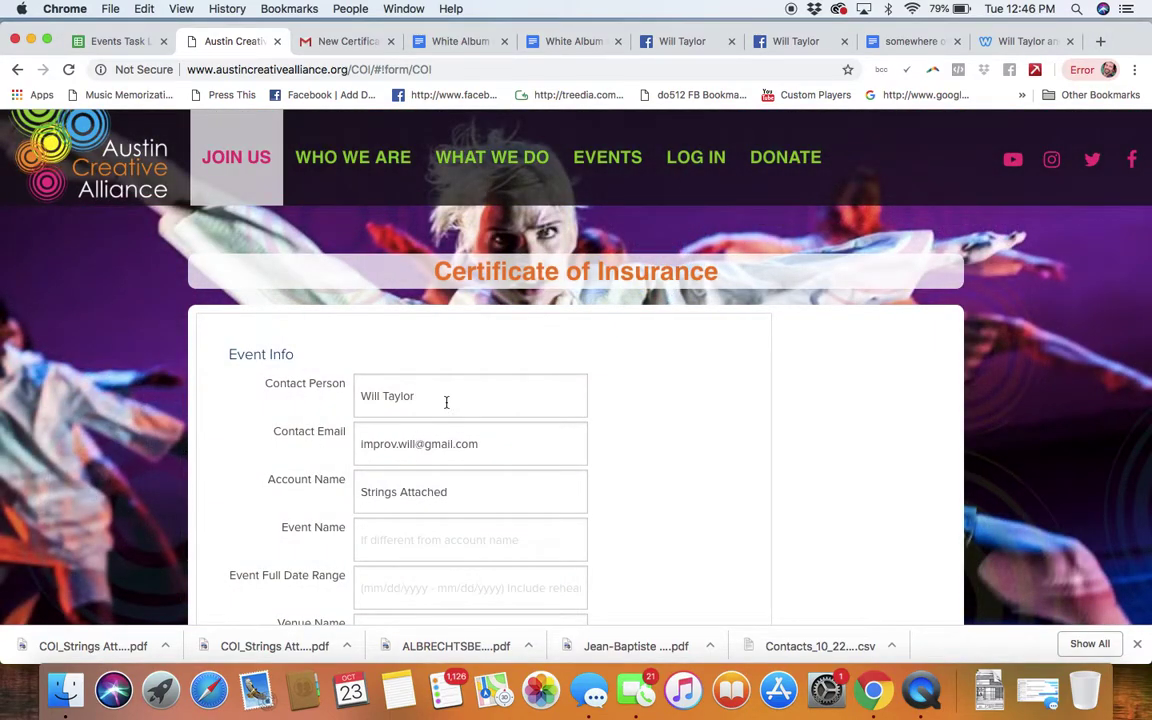
Step: Enter 'Strings in the Woods' as the COI form's event name
click(446, 402)
scroll(265, 442, down, 2)
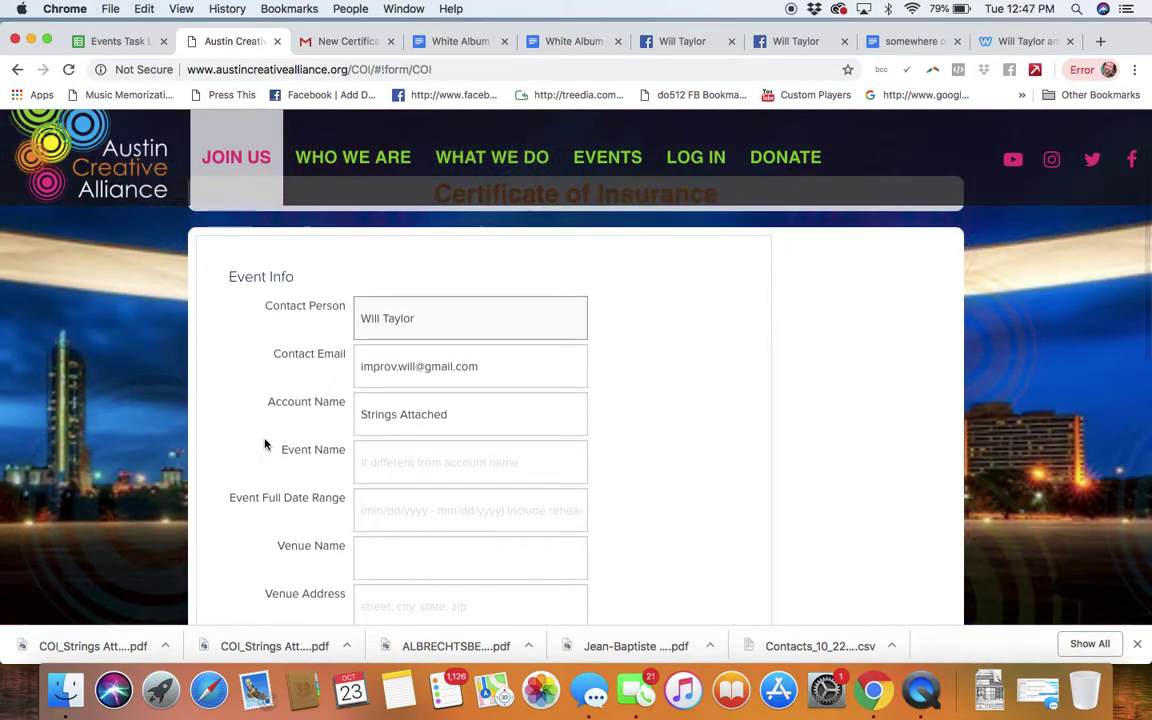
click(427, 437)
text(Strings in the Woods)
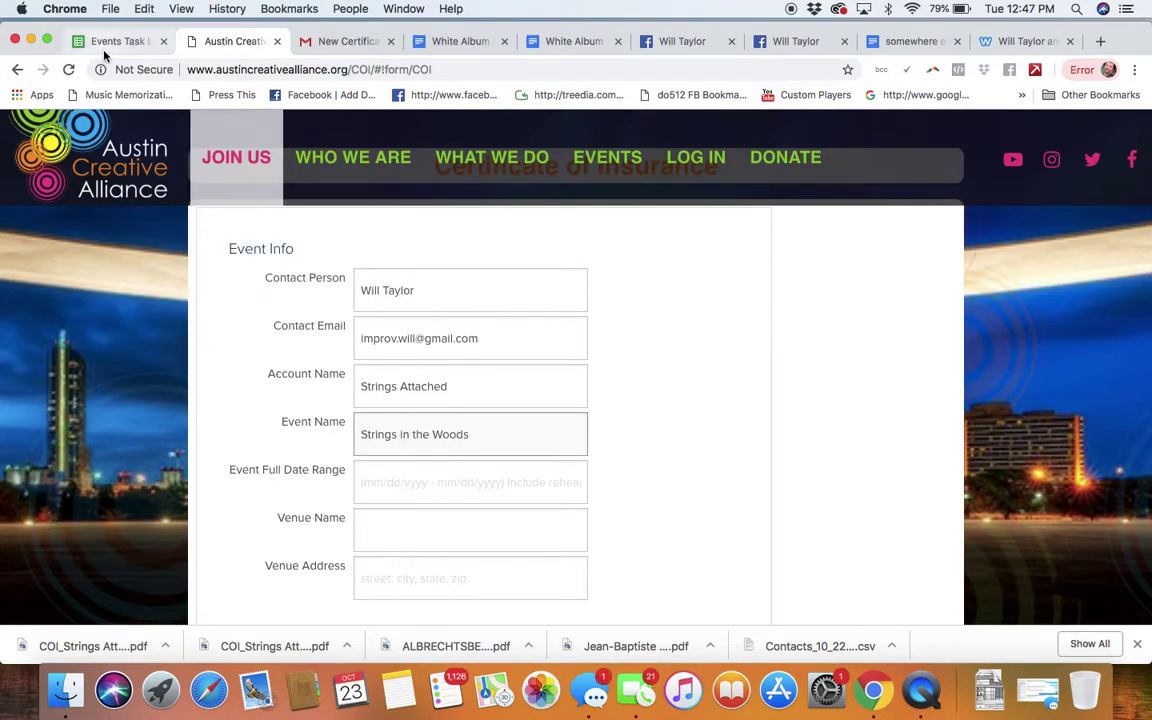
Step: Confirm the event date in the task log and enter the date range 11/2/2018-11/2/2018
click(112, 41)
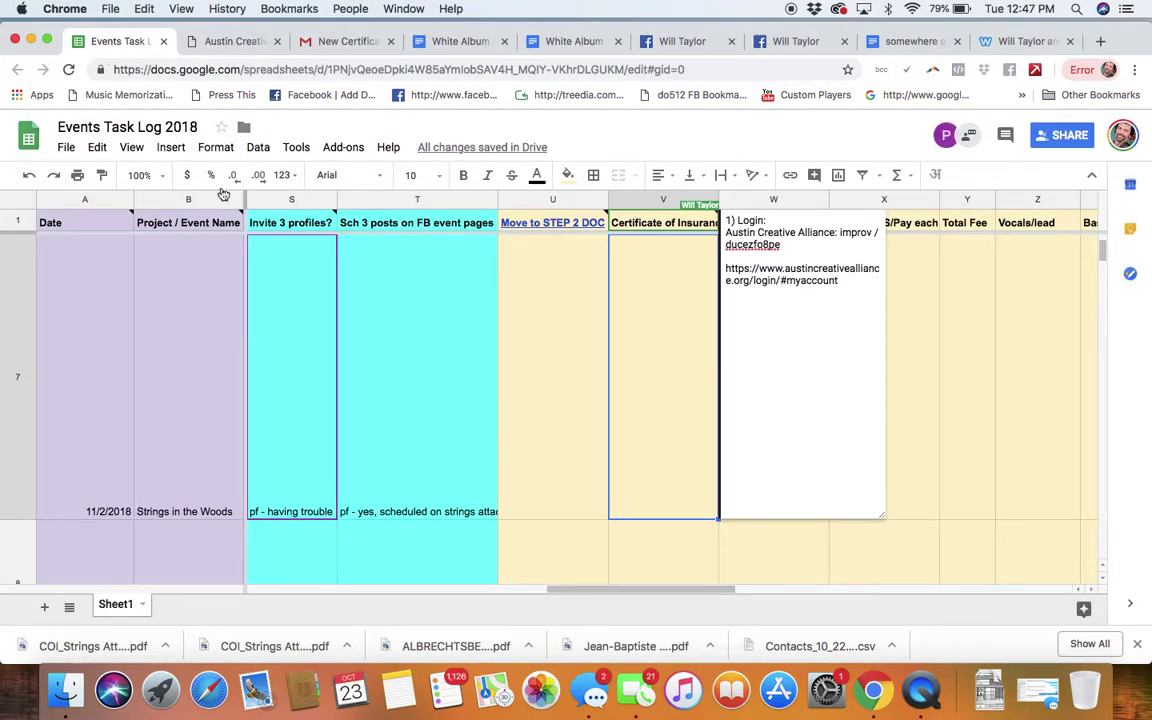
click(209, 41)
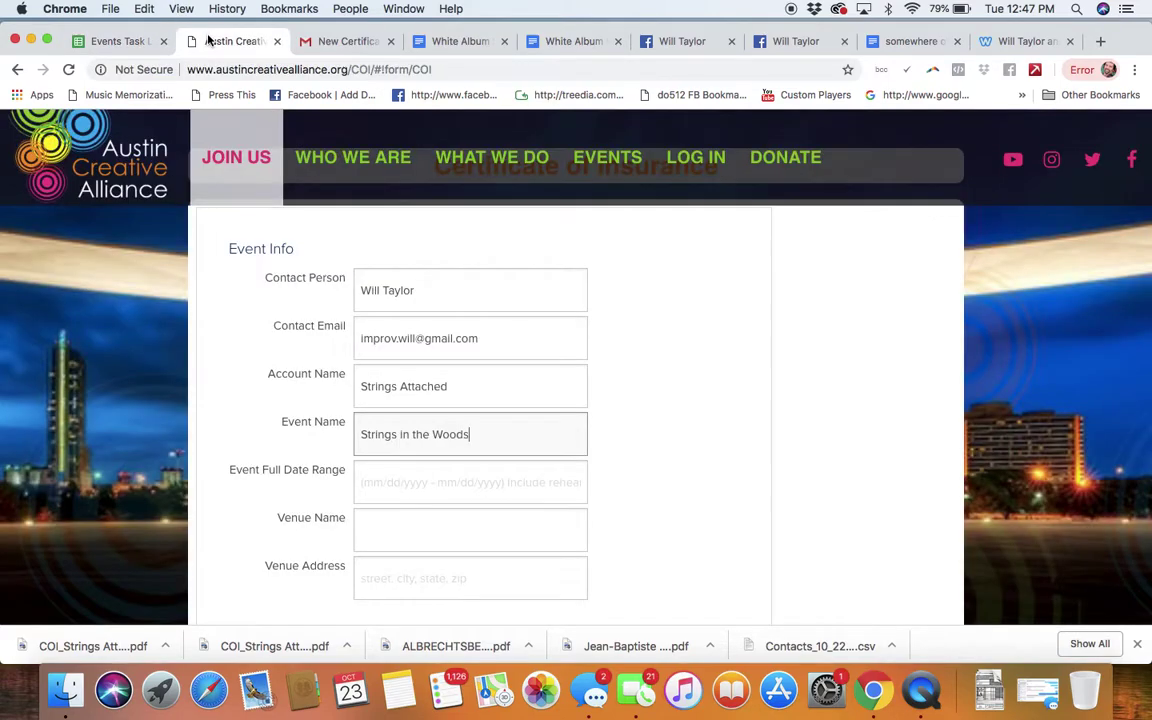
click(368, 483)
text(11/2/2018-11/2/2018)
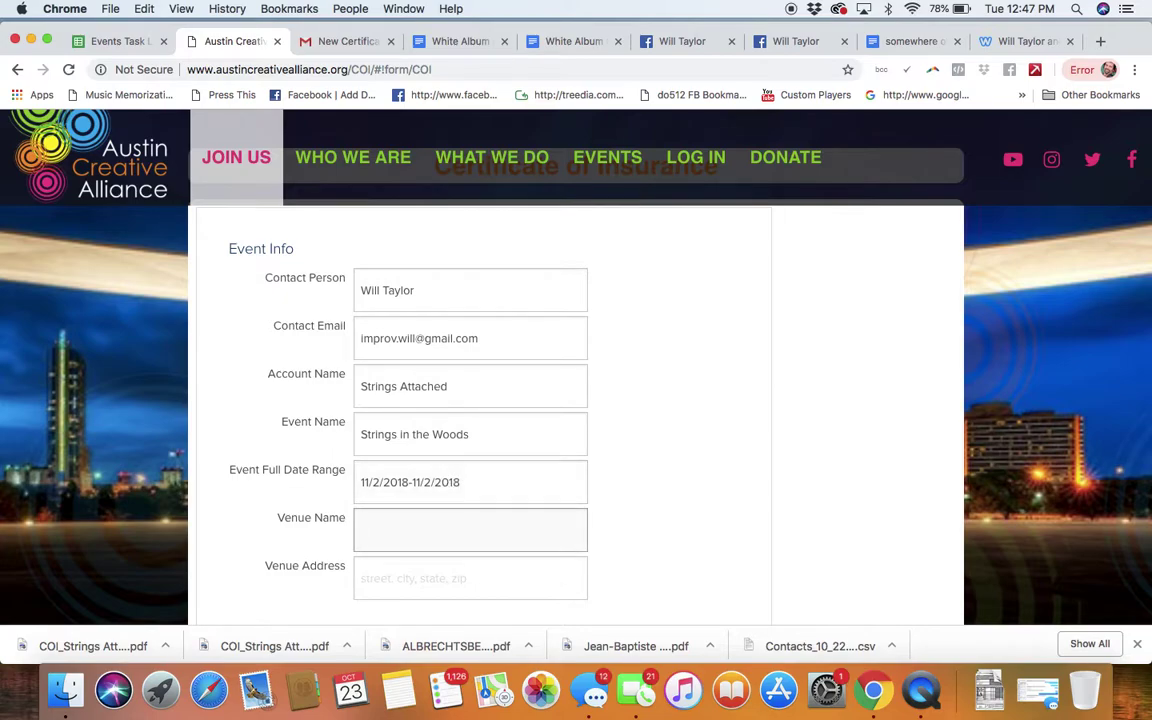
scroll(685, 473, down, 1)
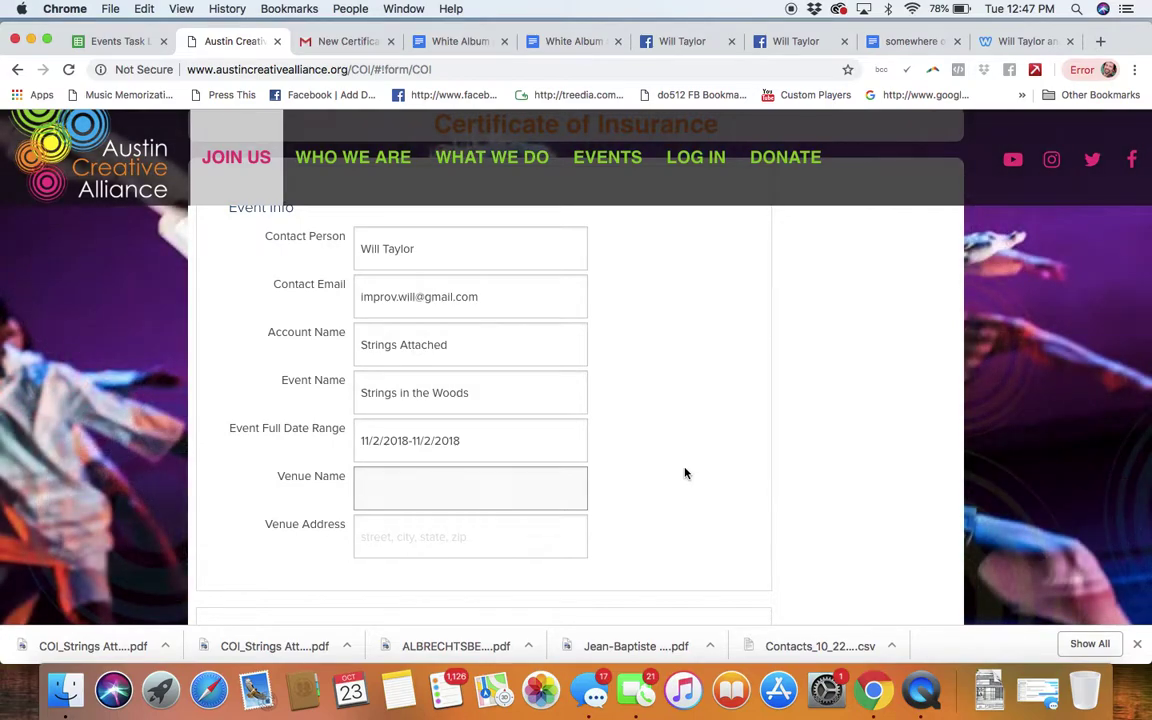
Step: Go back to the task log and move to the Strings in the Woods venue cell F7
click(107, 40)
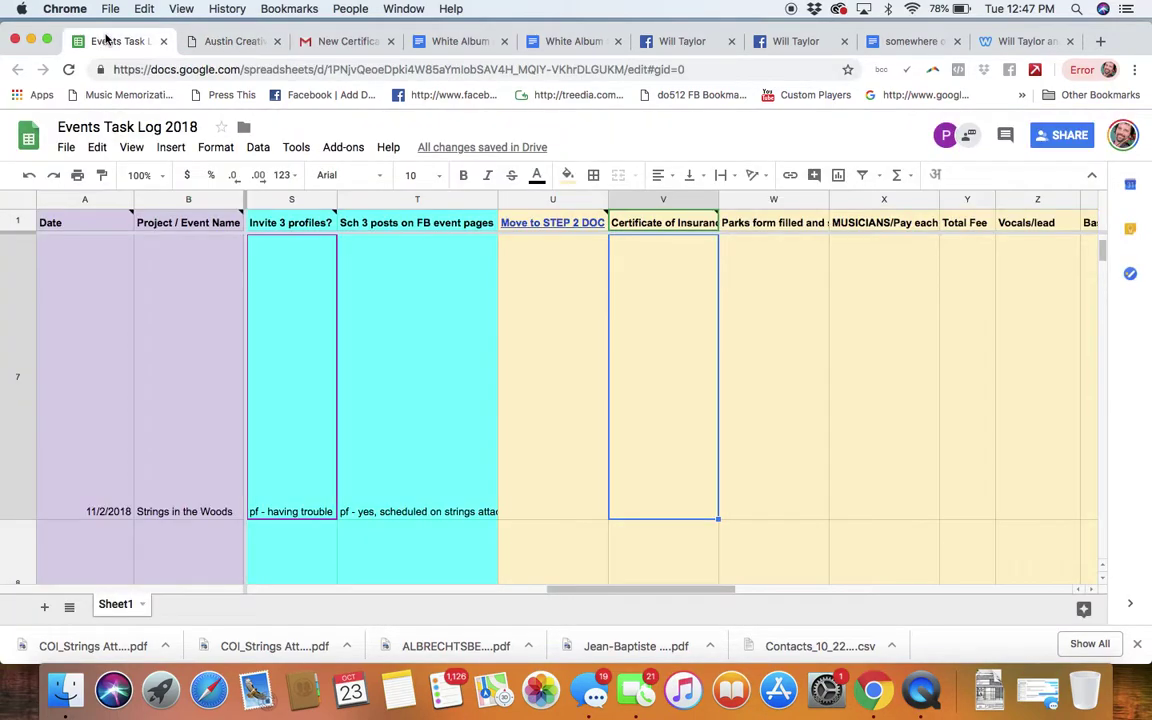
scroll(534, 364, left, 10)
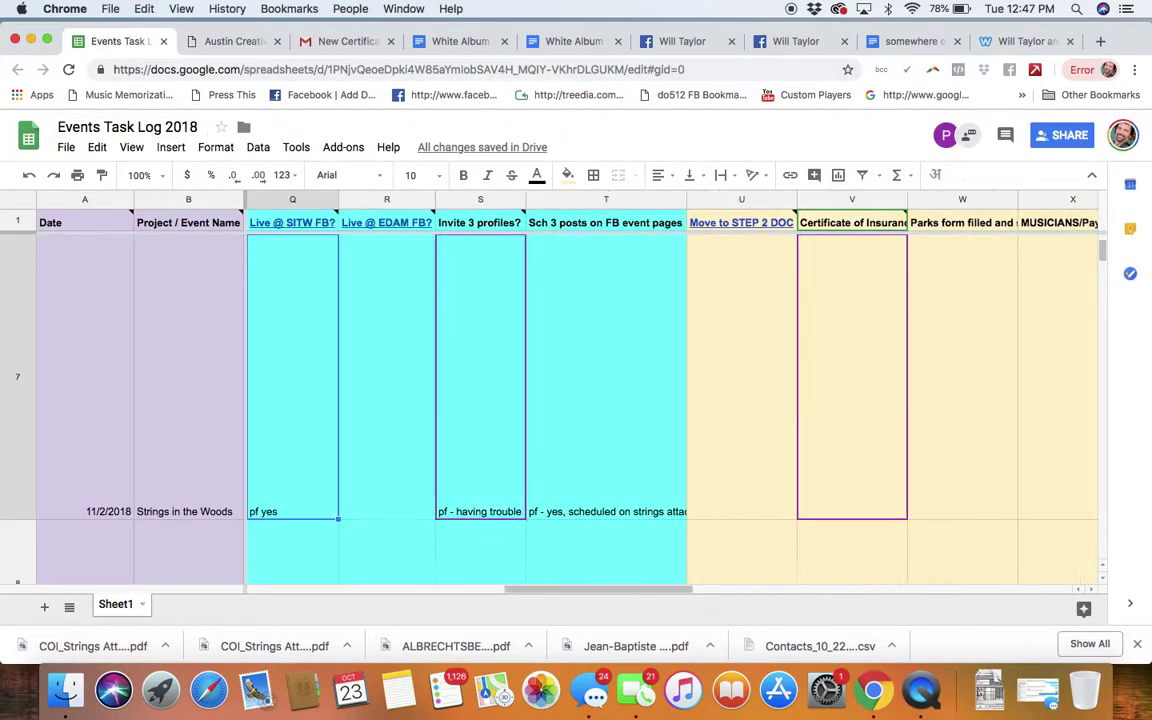
key(Left)
key(Left)
key(Left)
key(Left)
key(Left)
key(Left)
key(Left)
key(Left)
key(Left)
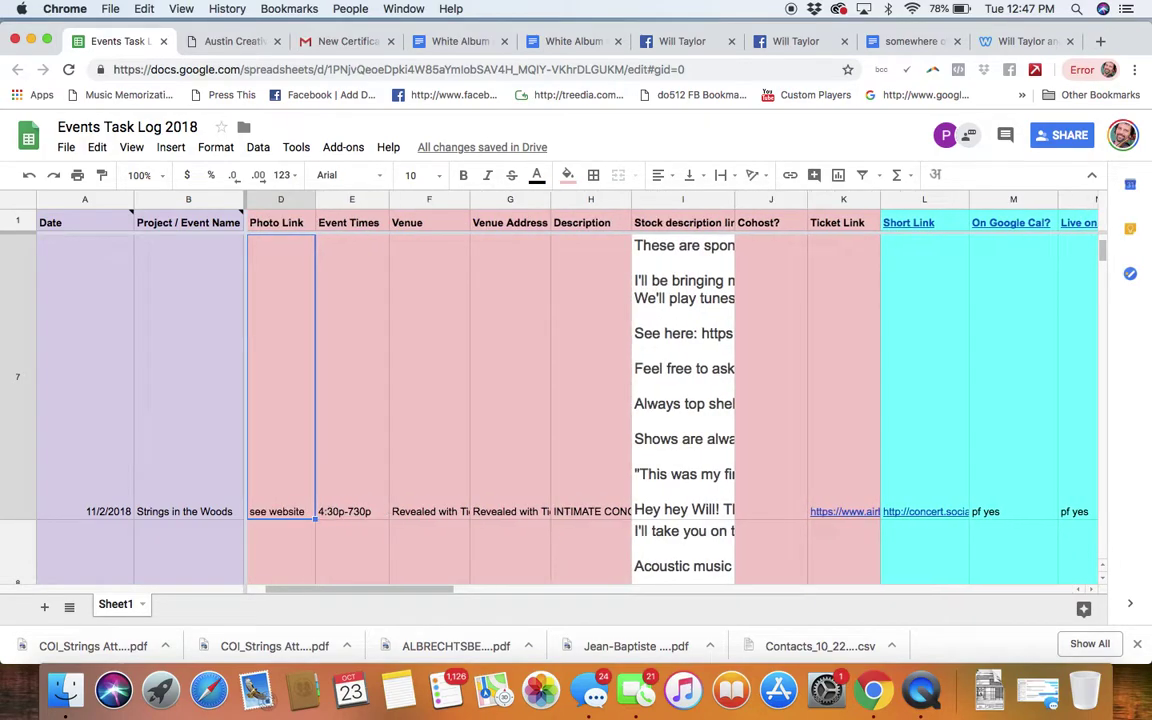
key(Right)
key(Right)
key(Right)
key(Right)
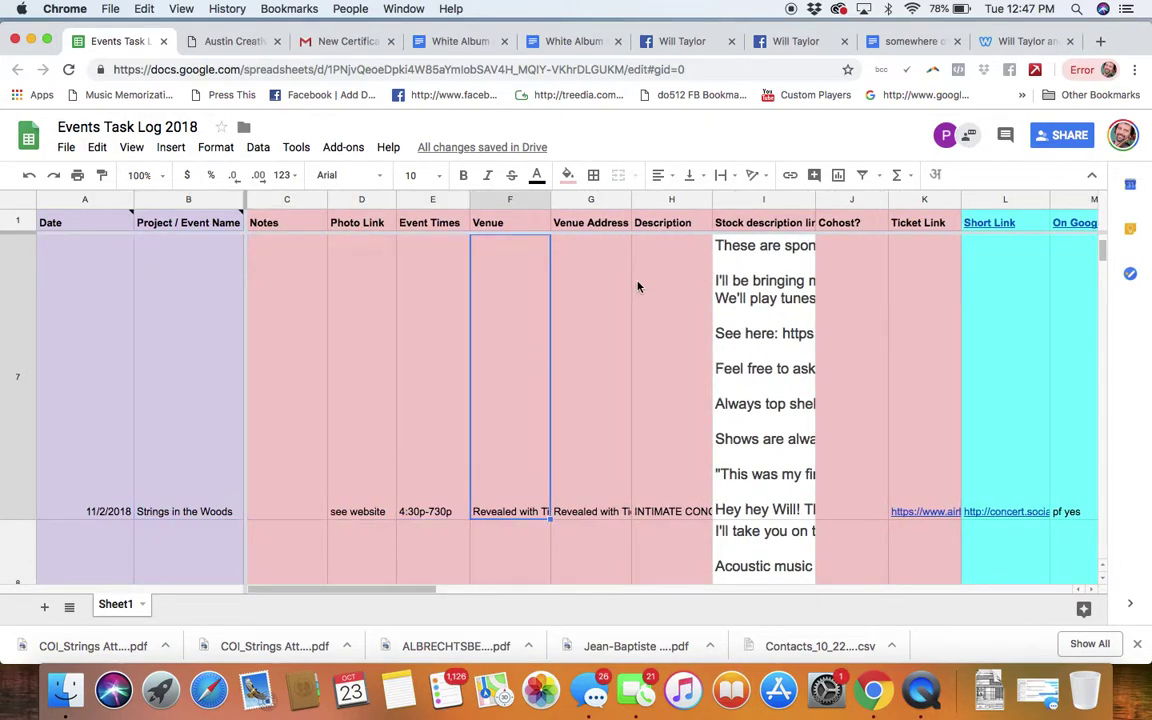
Step: Add a note reading 'Mary Moore Searight Park' to the venue cell and select its text
right_click(502, 465)
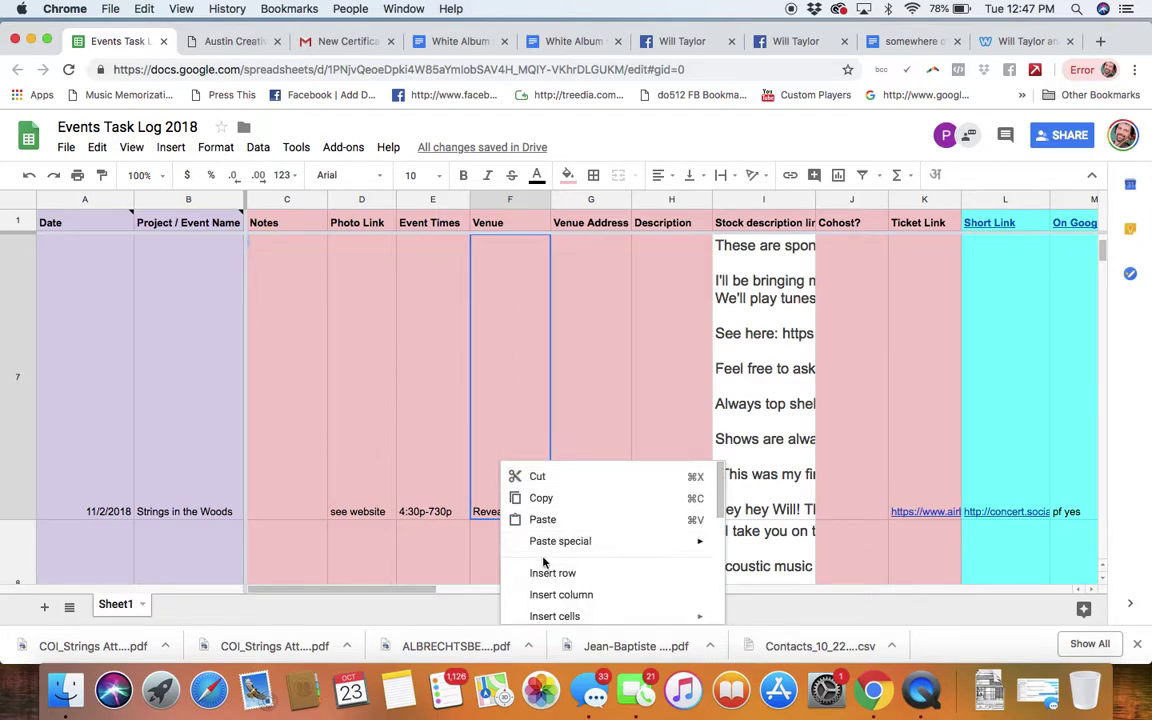
scroll(543, 575, down, 2)
scroll(543, 582, down, 5)
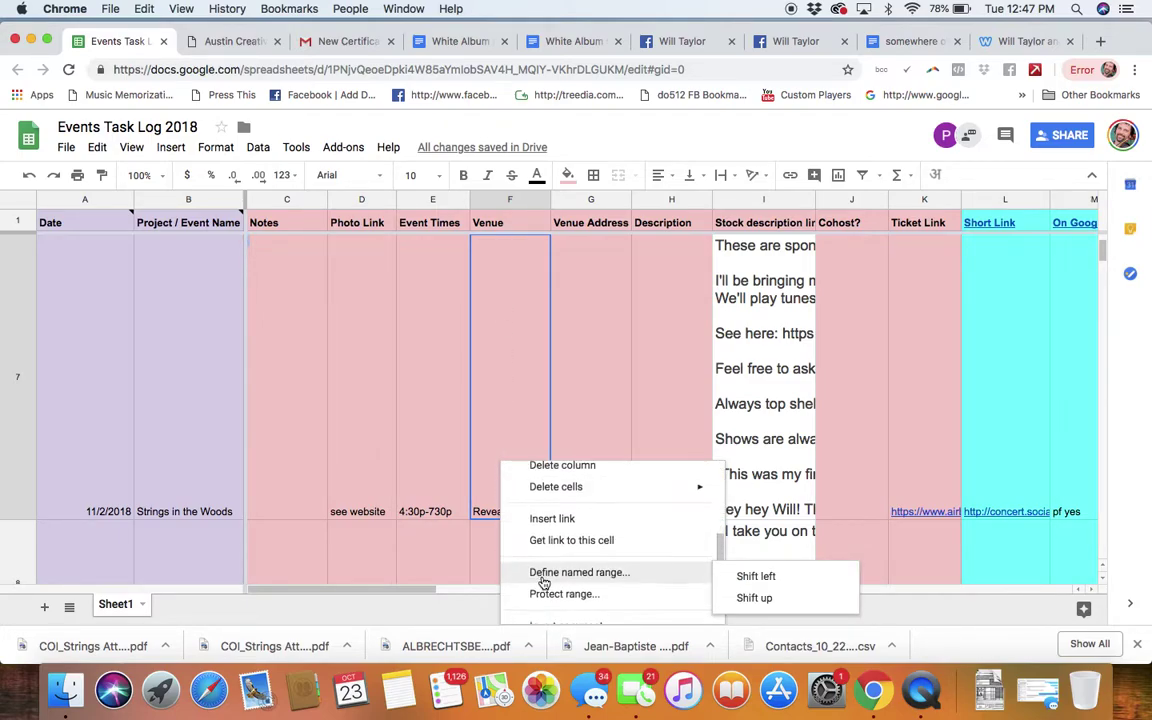
click(543, 589)
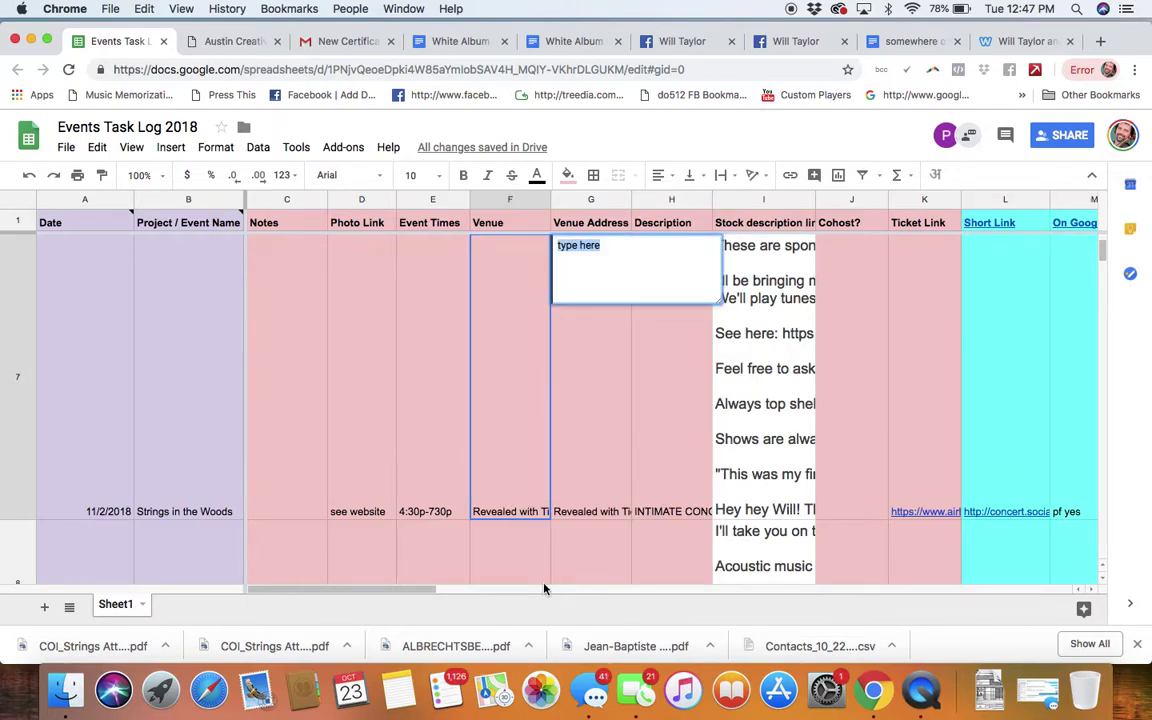
text(Mary Moore Searight Park)
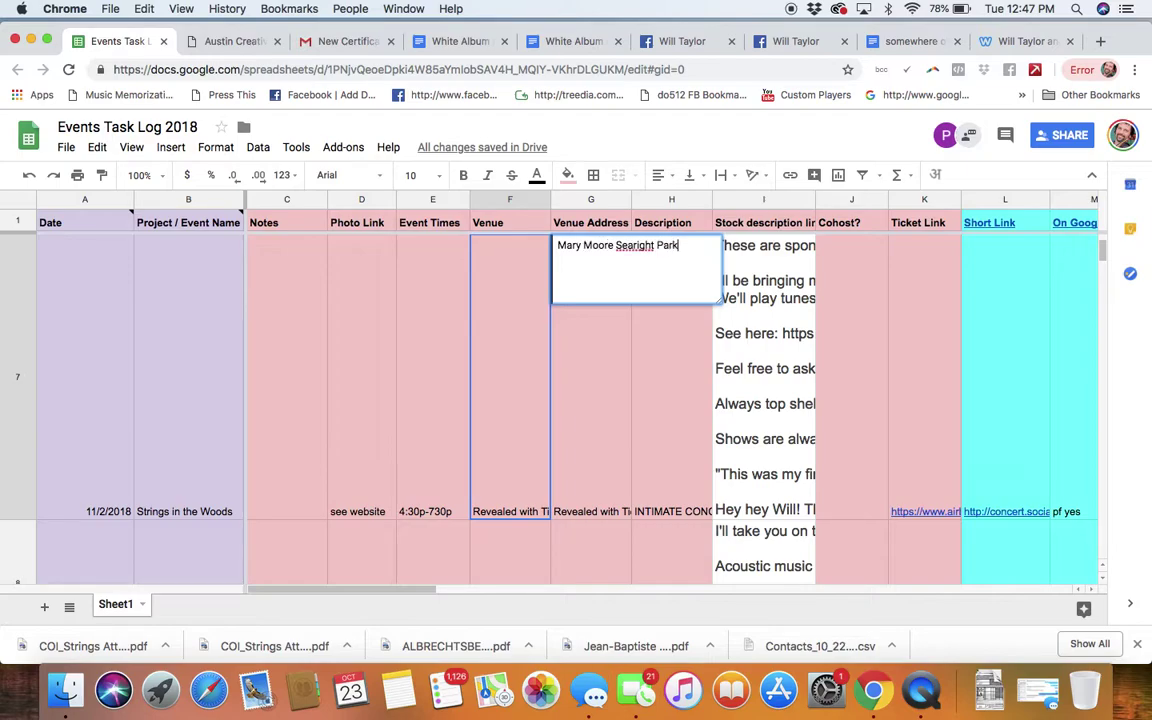
key(super+a)
key(super+c)
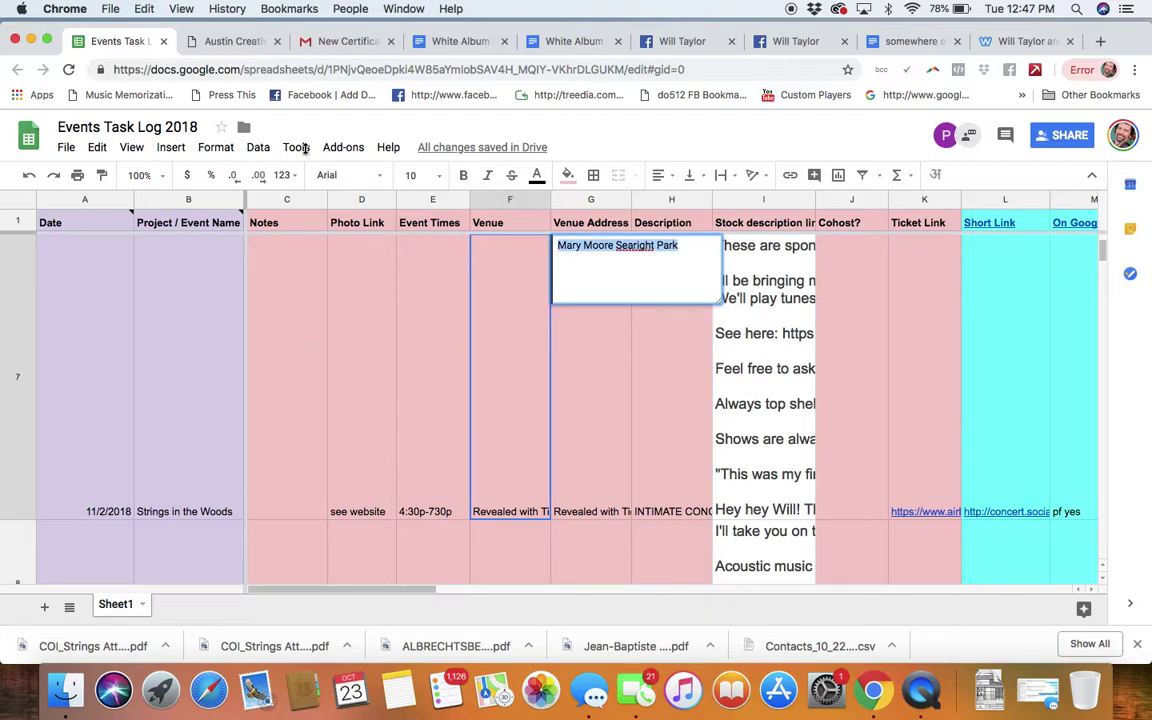
Step: Search Google for Mary Moore Searight Park from the band website's tab
click(997, 40)
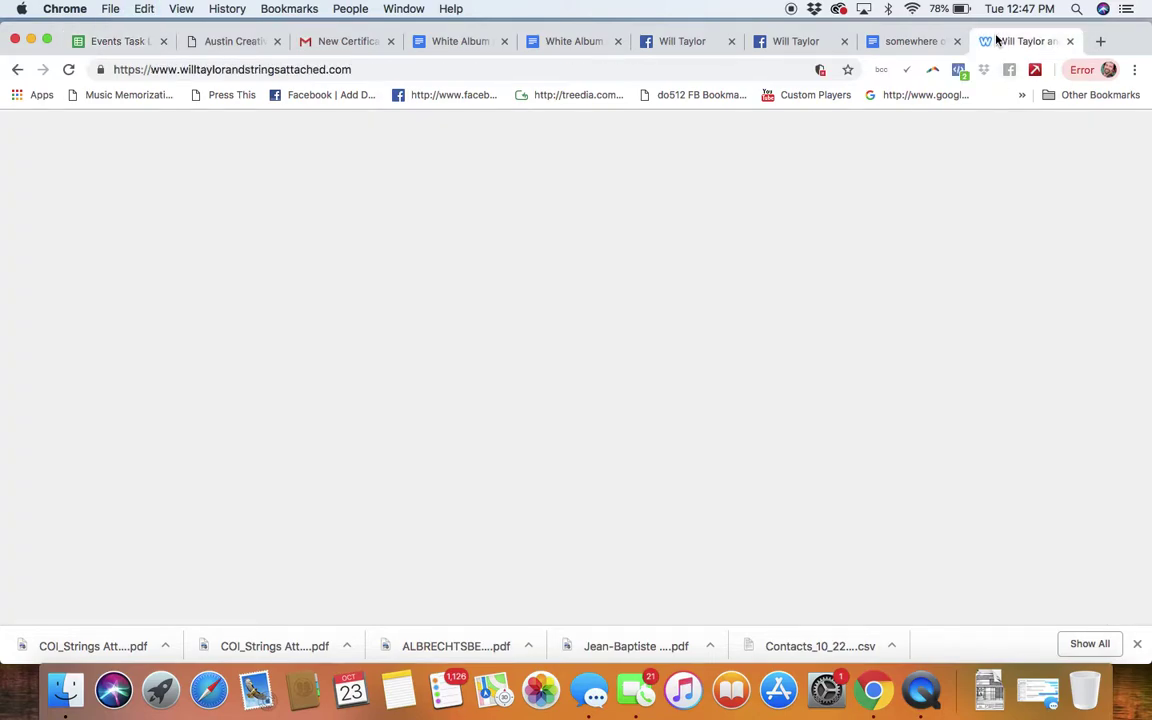
click(351, 70)
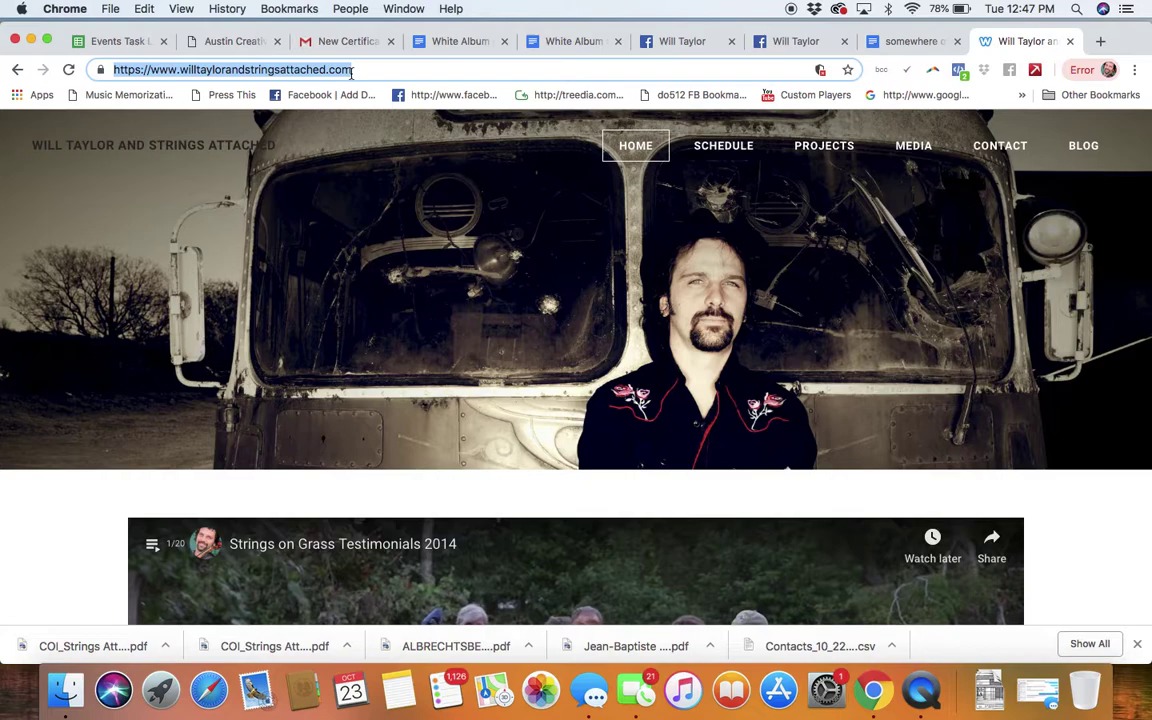
text(goo)
key(Return)
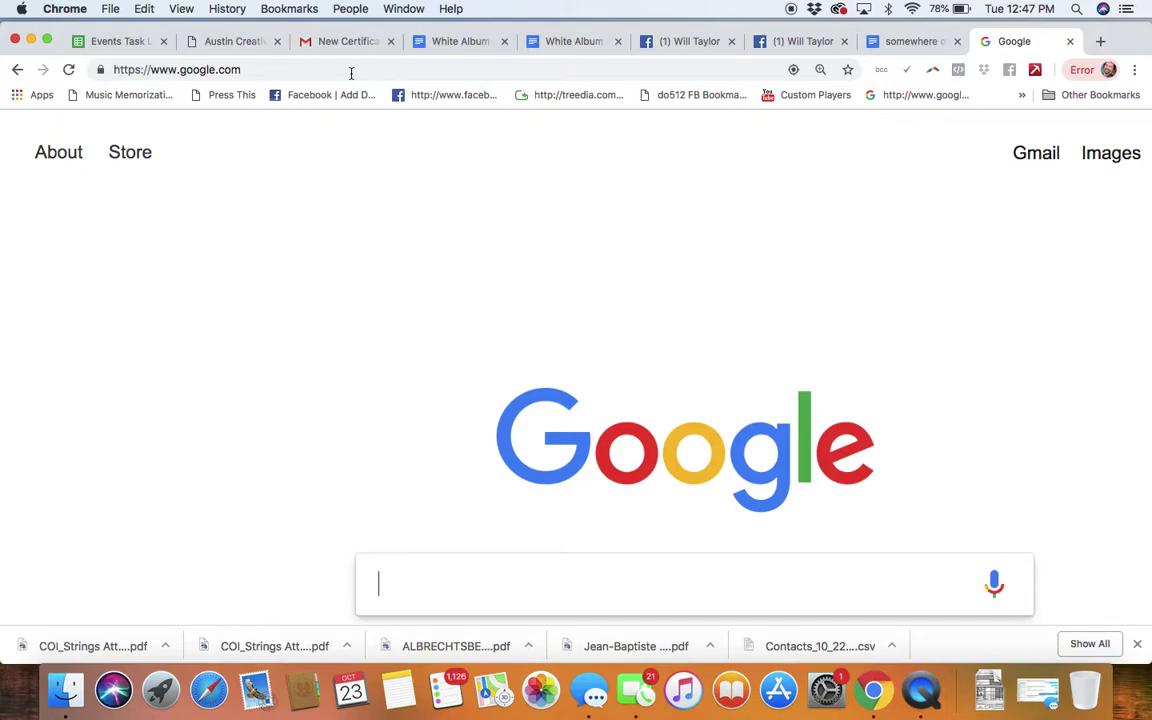
key(super+v)
key(Return)
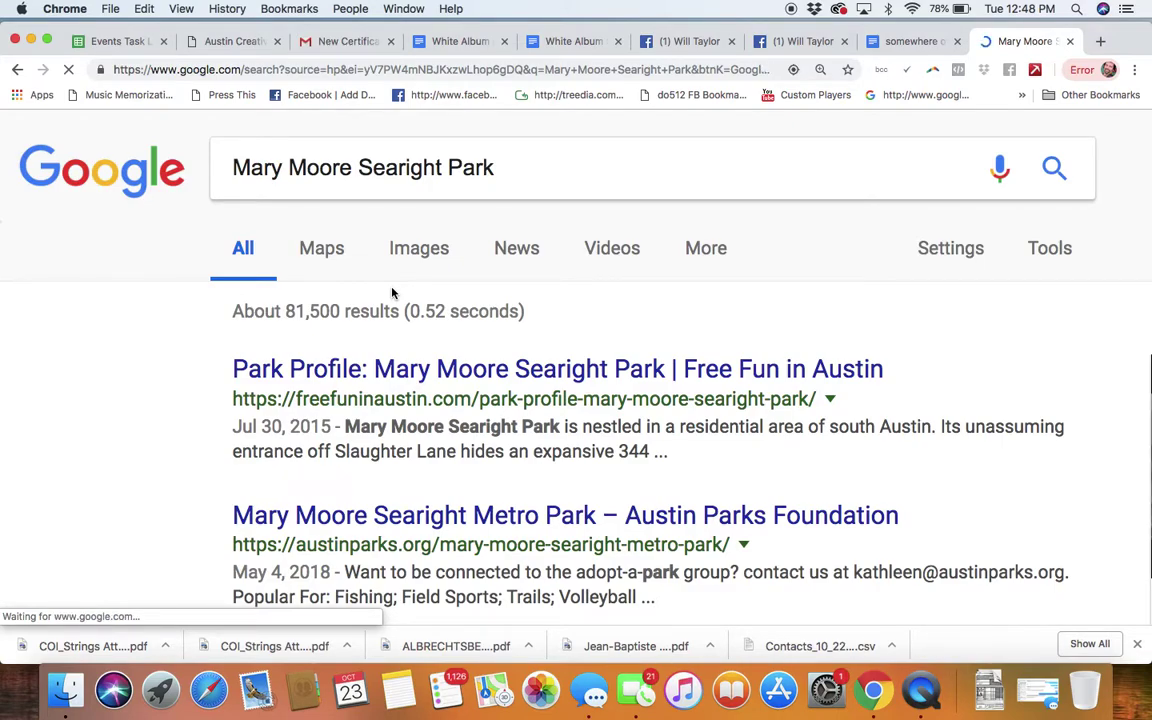
Step: Refine the search to the park's address: 907 West Slaughter Lane, Austin, TX 78748
text(address)
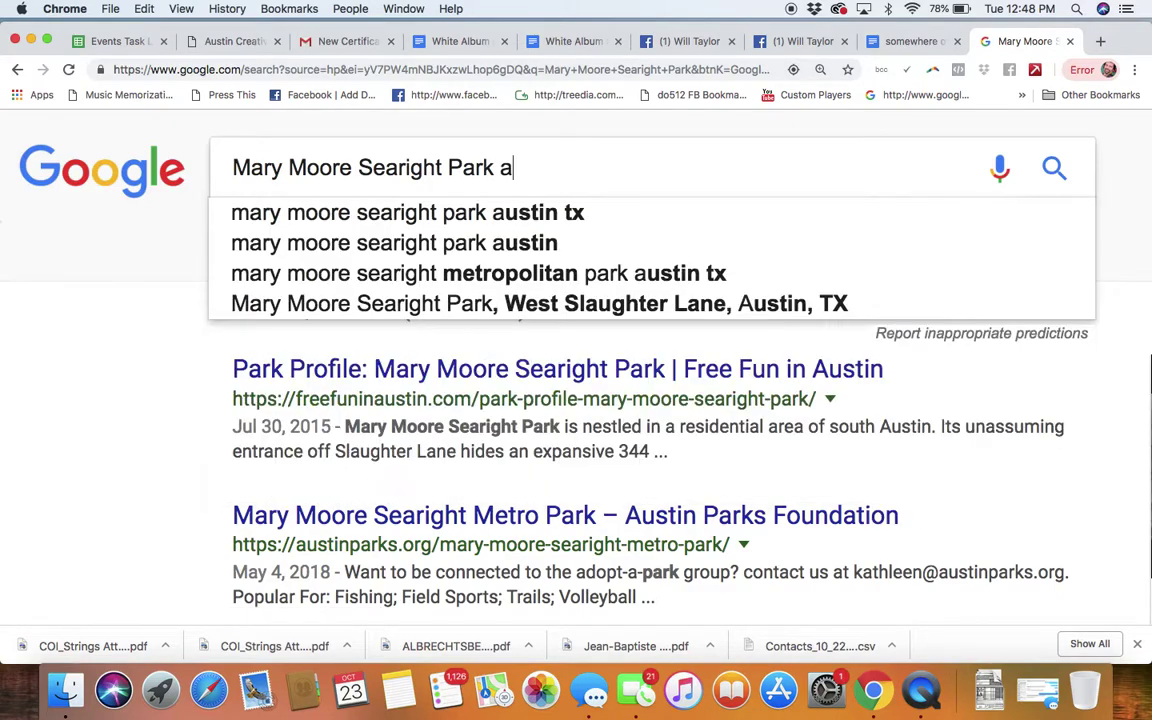
key(Return)
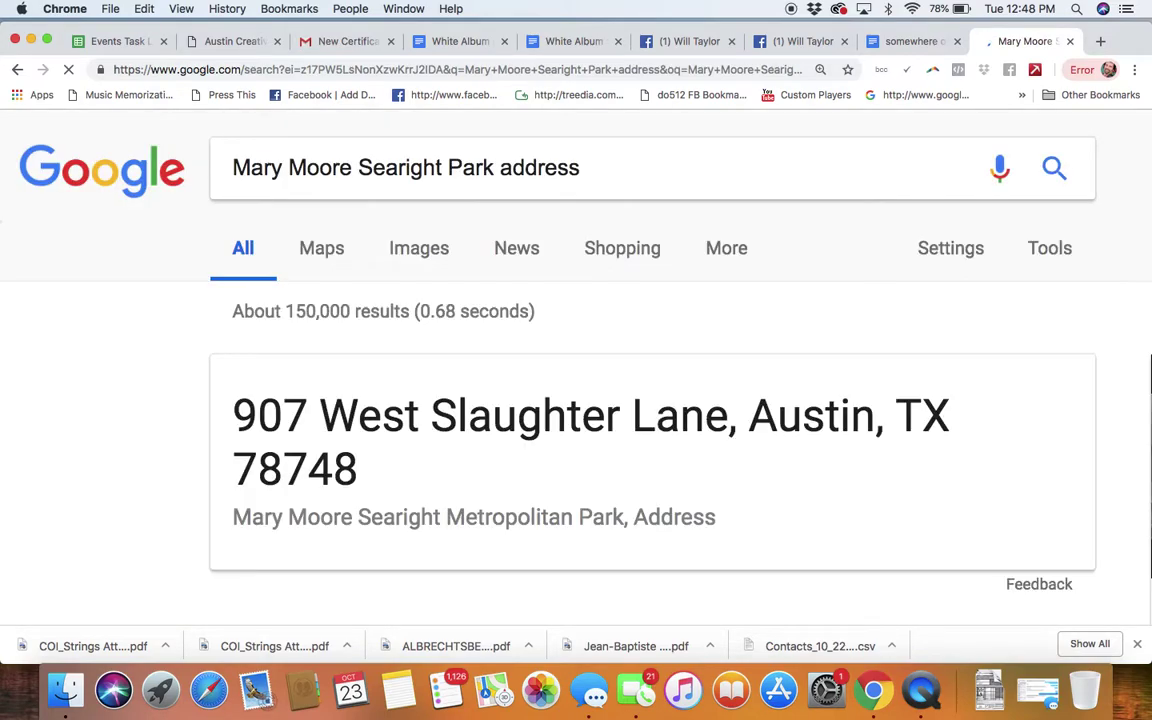
drag(445, 160, 222, 165)
drag(494, 168, 228, 168)
key(super+c)
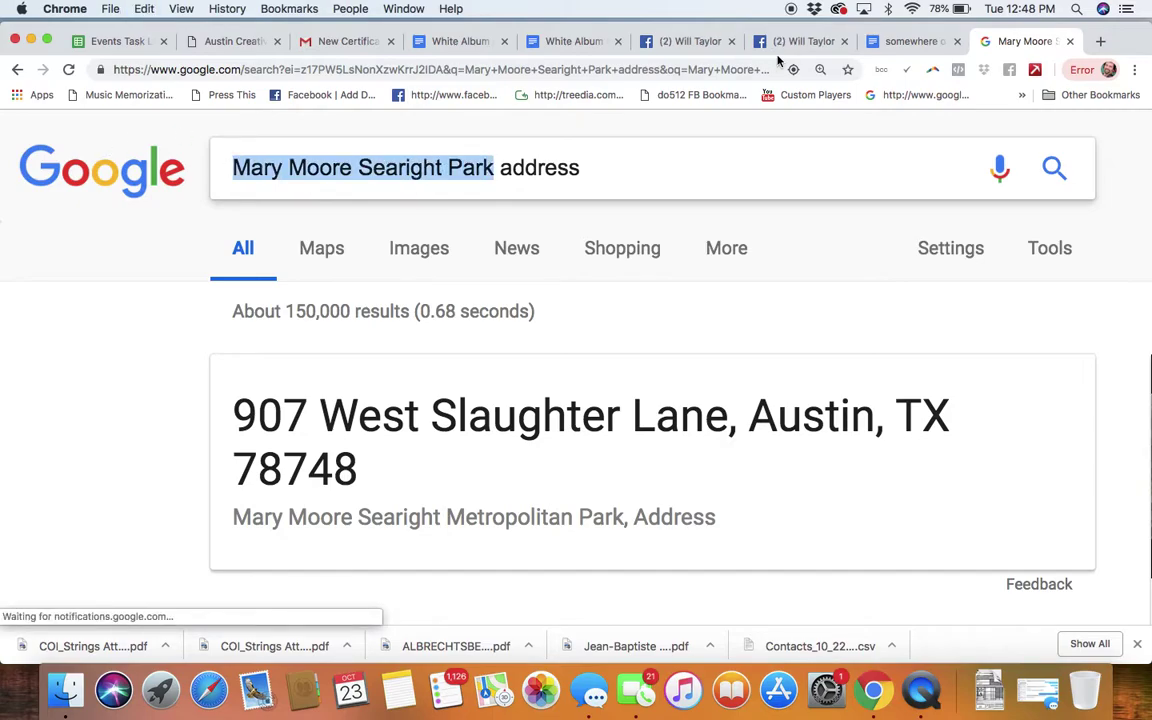
click(239, 42)
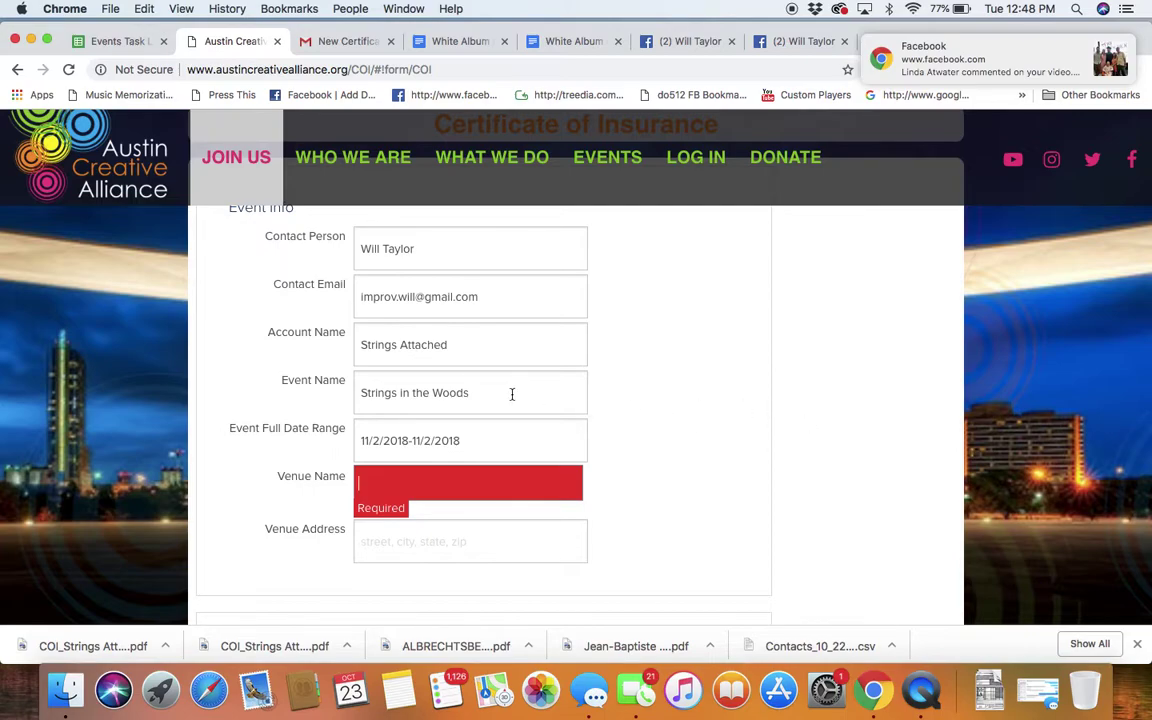
Step: Paste Mary Moore Searight Park into Venue Name and copy the park's street address from Google
scroll(660, 427, down, 2)
key(super+v)
click(403, 468)
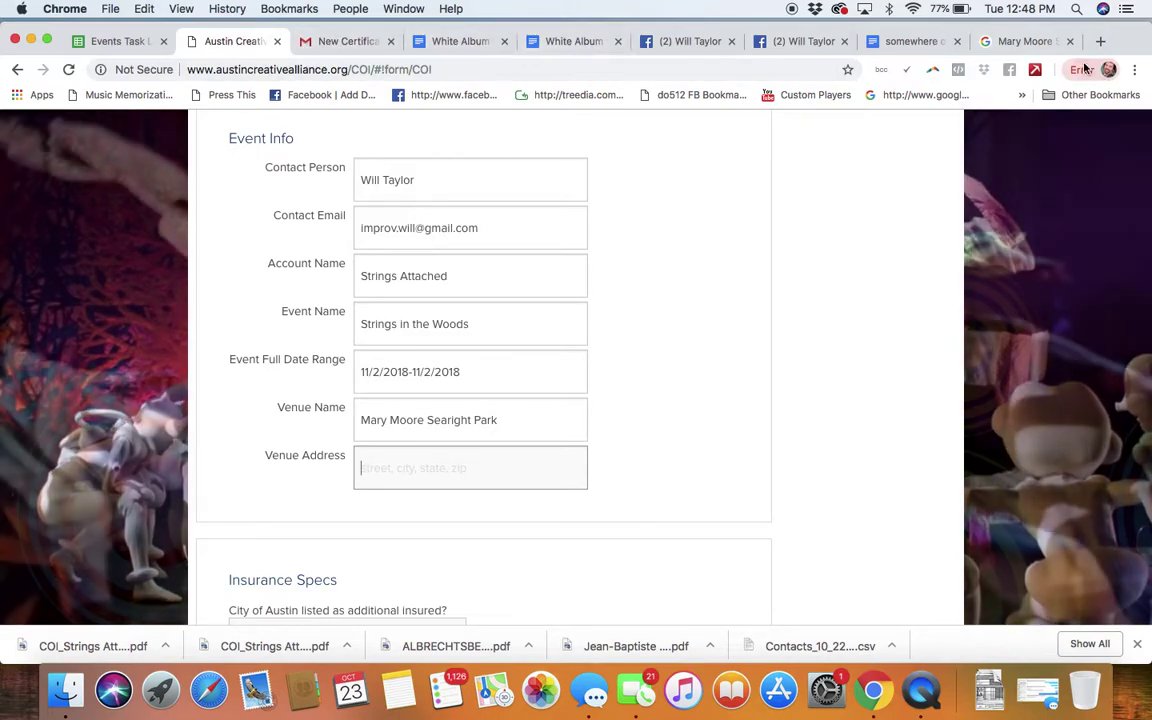
drag(1021, 50, 450, 45)
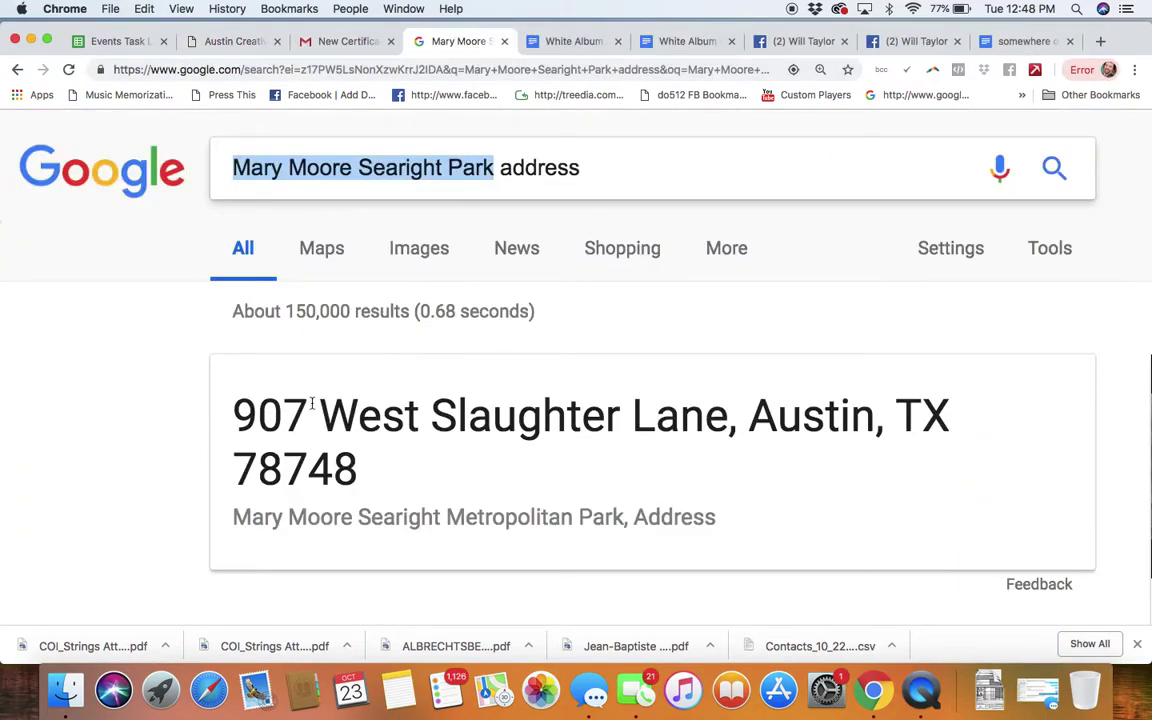
drag(238, 411, 386, 453)
key(super+c)
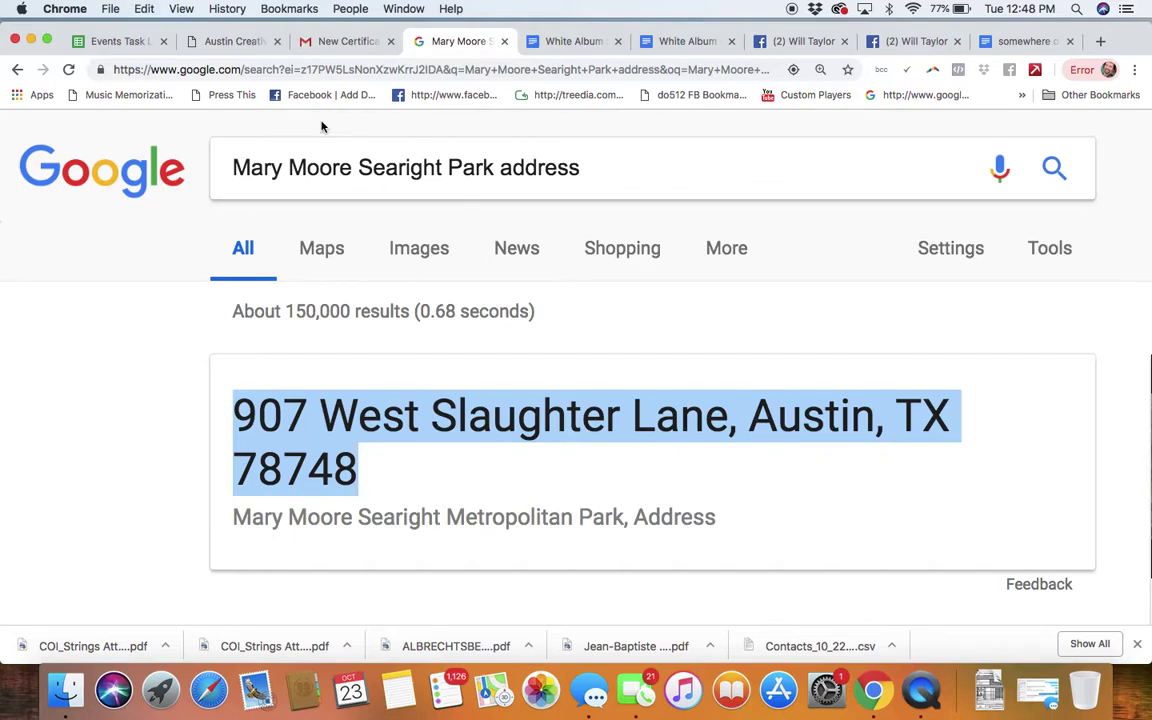
click(216, 42)
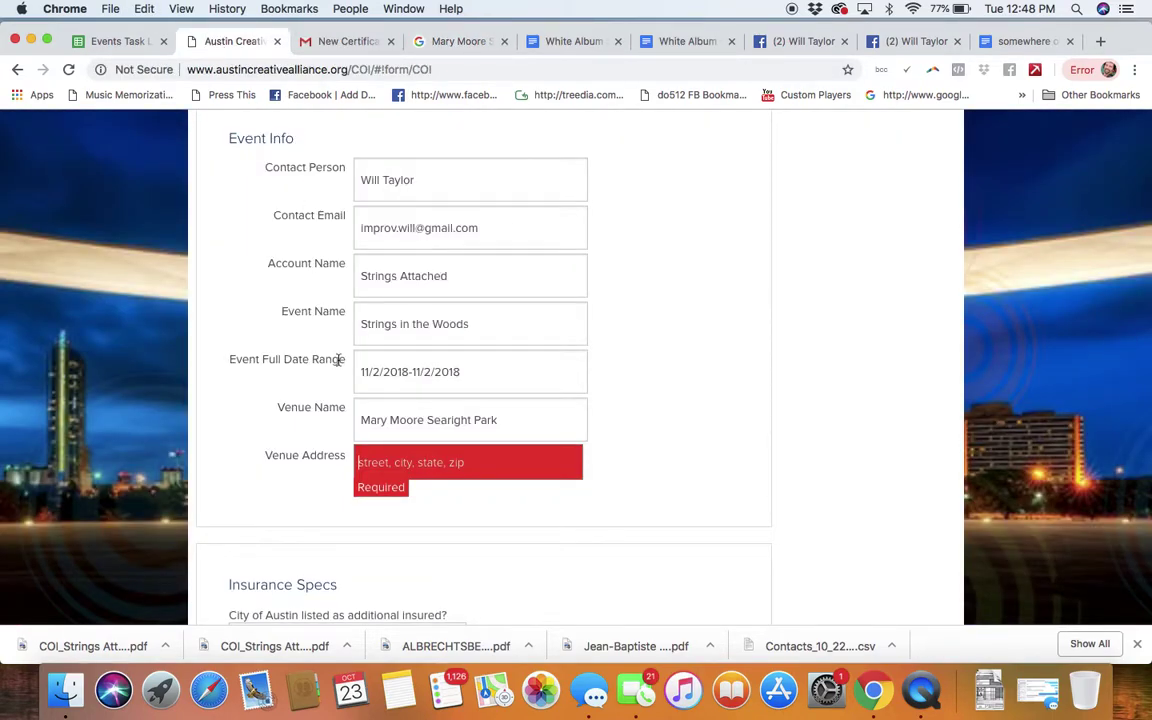
Step: Paste 907 West Slaughter Lane, Austin, TX 78748 as Venue Address and keep City of Austin additional insured as Yes
key(super+v)
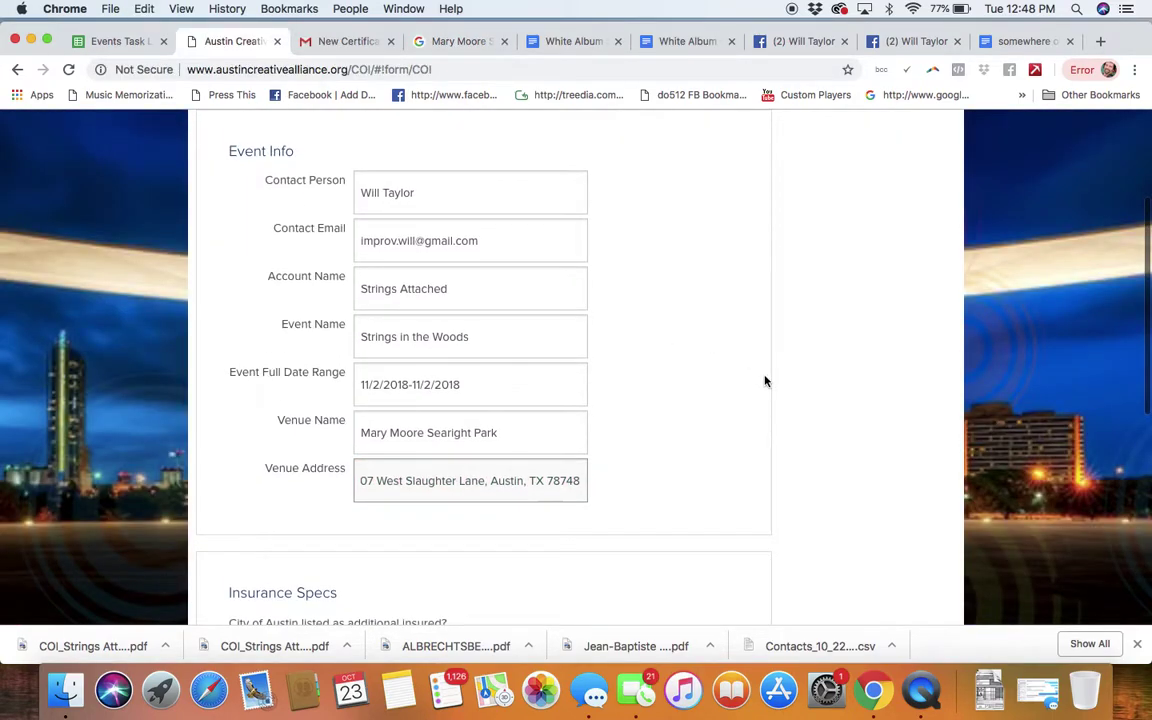
scroll(765, 381, down, 2)
scroll(765, 381, down, 2)
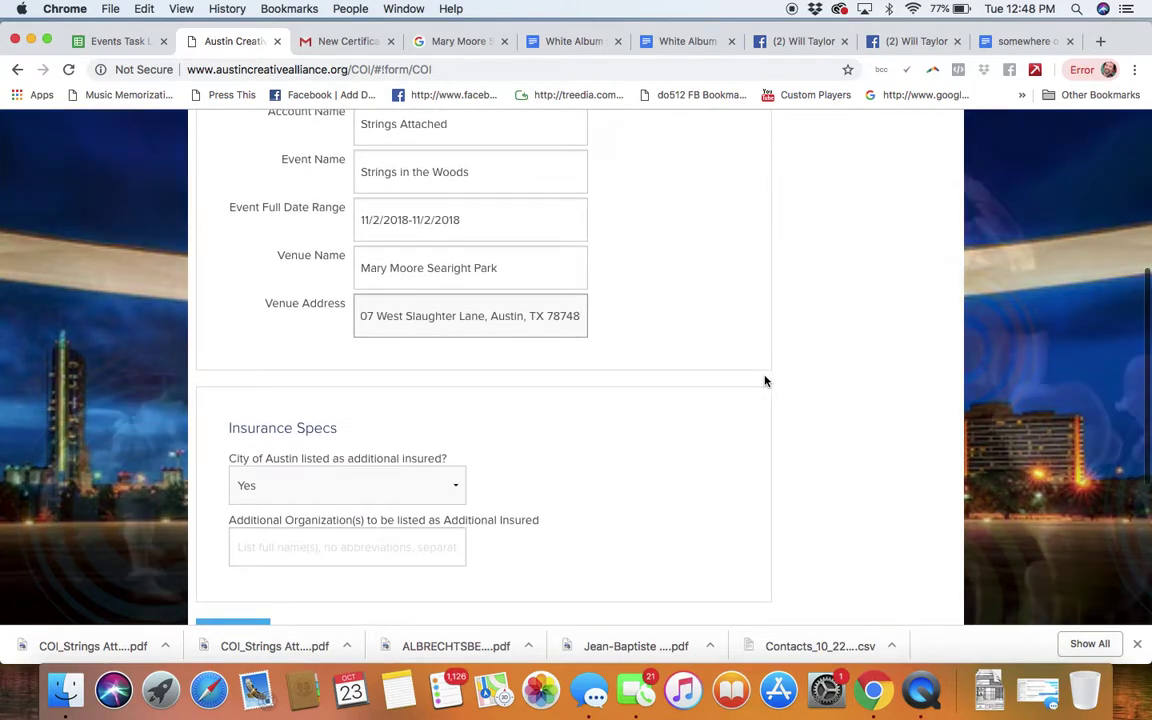
click(415, 502)
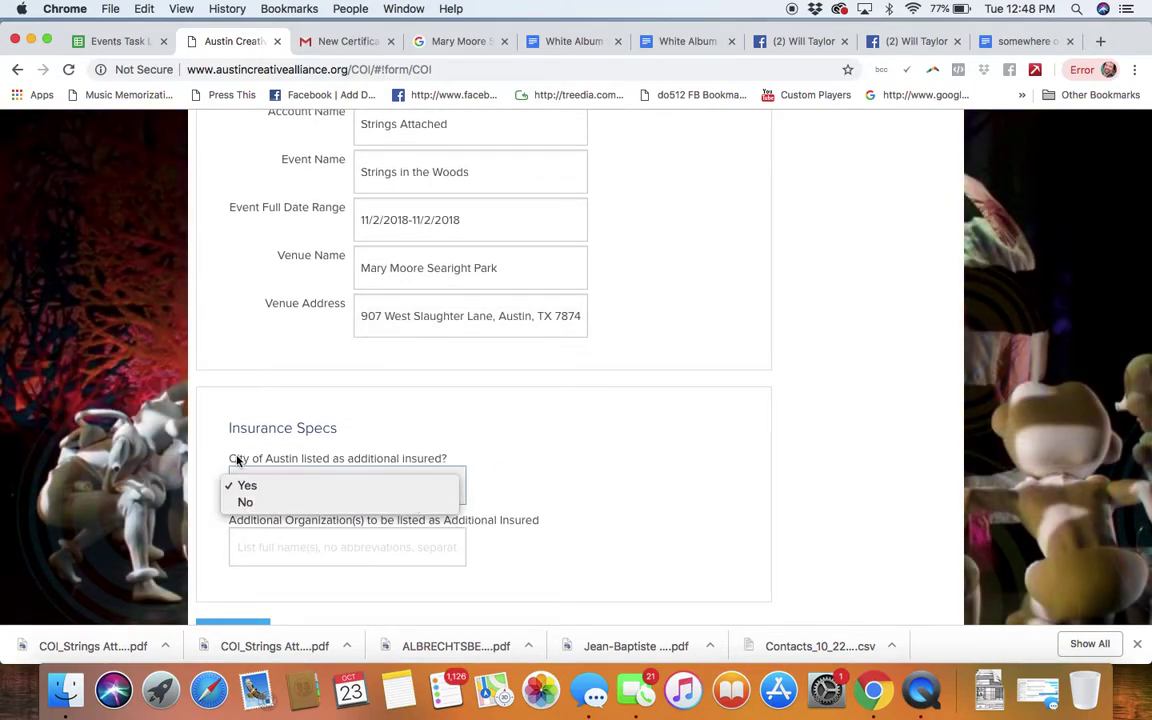
click(626, 448)
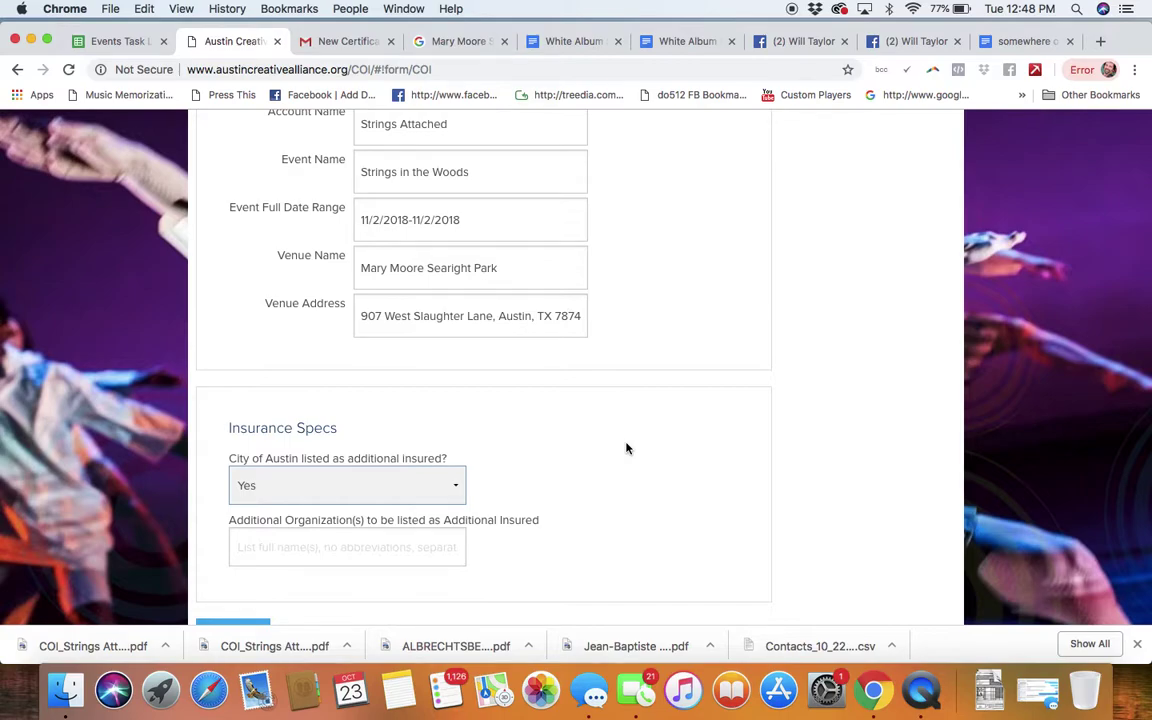
scroll(626, 448, down, 2)
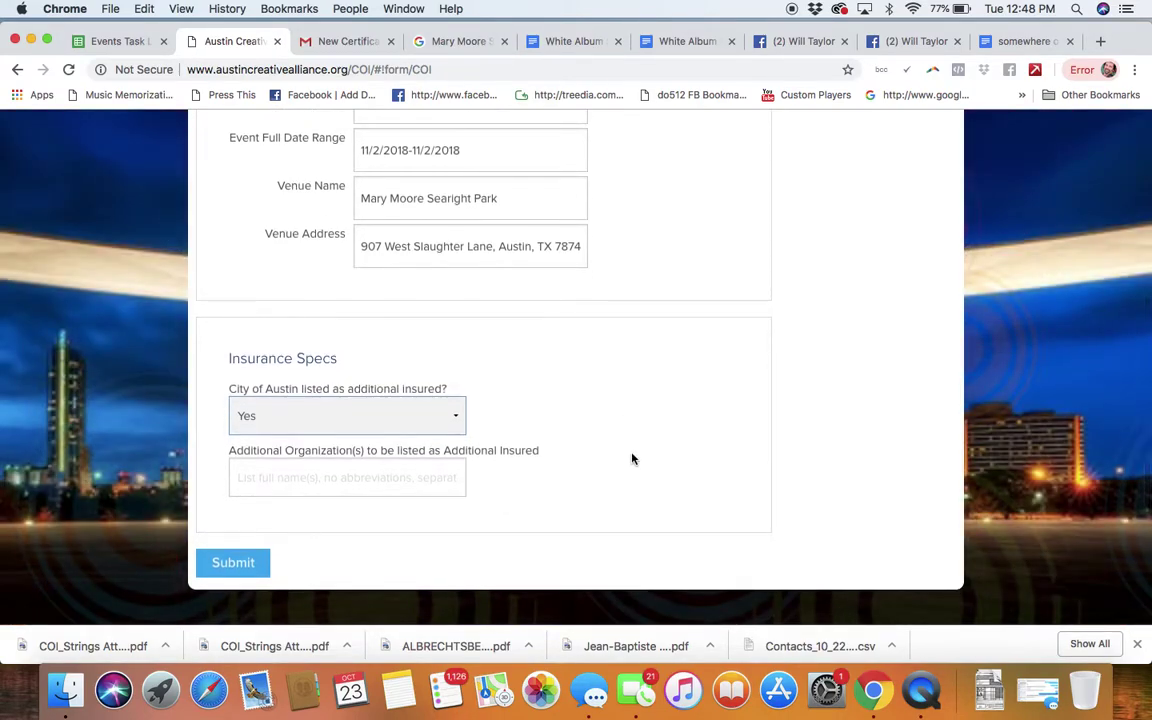
click(356, 487)
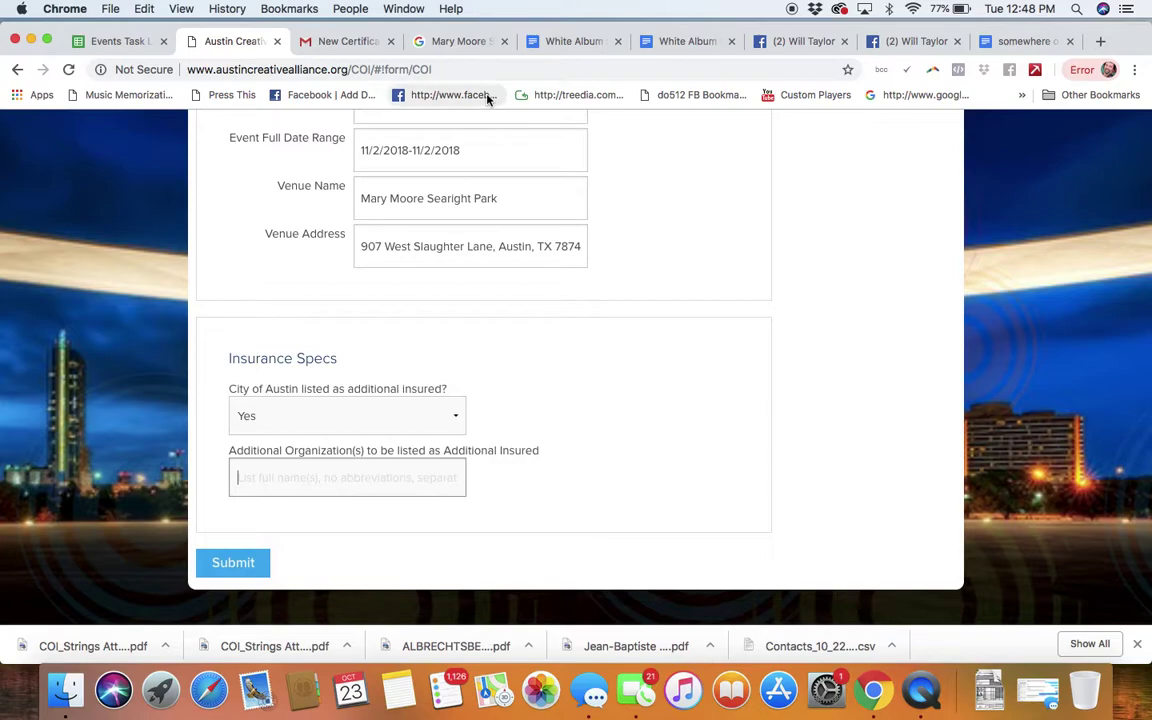
scroll(810, 263, up, 5)
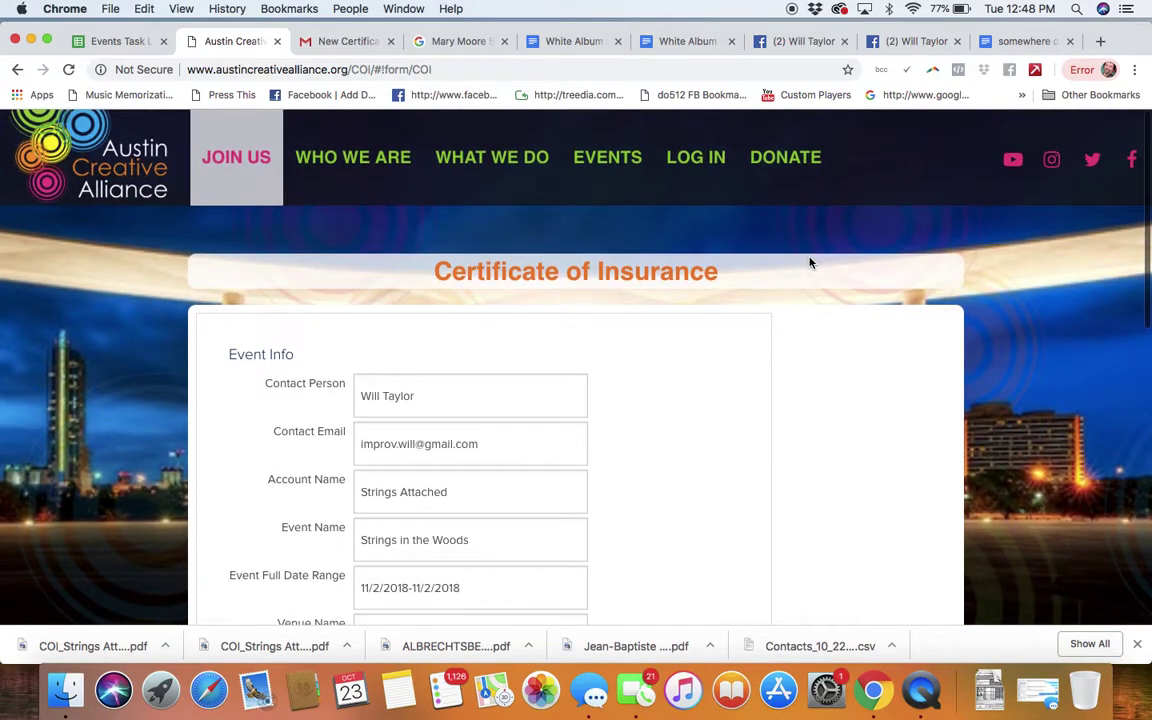
Step: Copy the 'City of Austin, ATTN: Parks and Recreation' holder address from Gmail into Additional Organization(s)
click(348, 43)
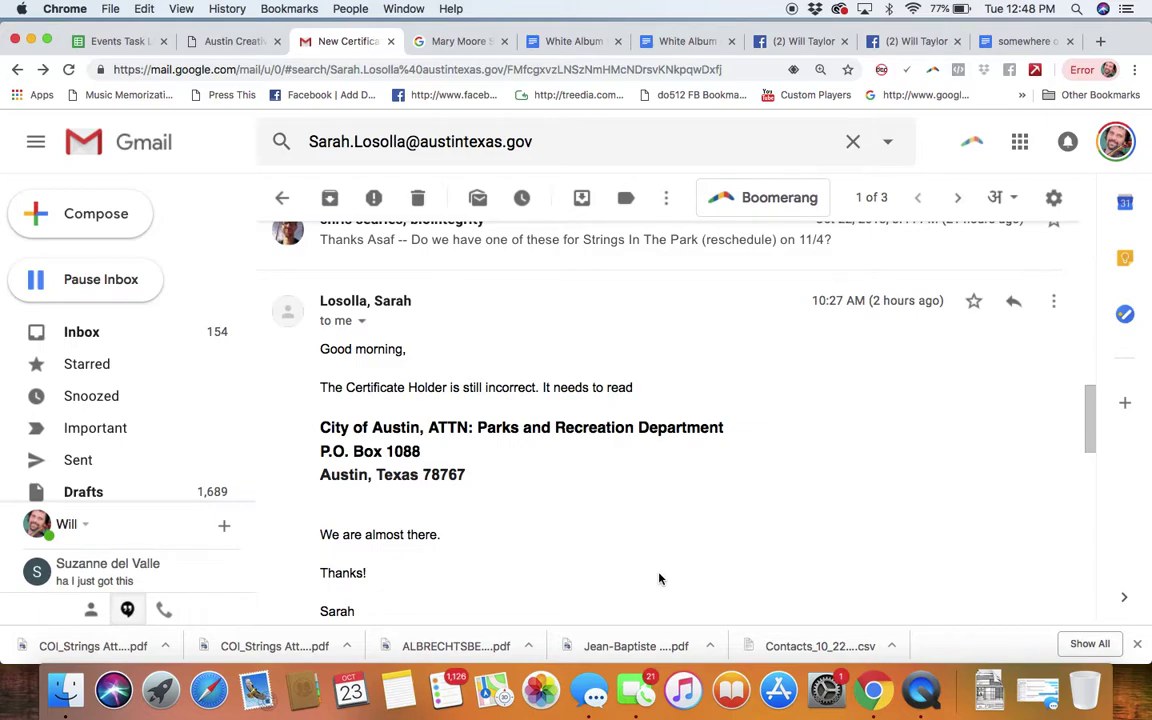
drag(343, 428, 476, 487)
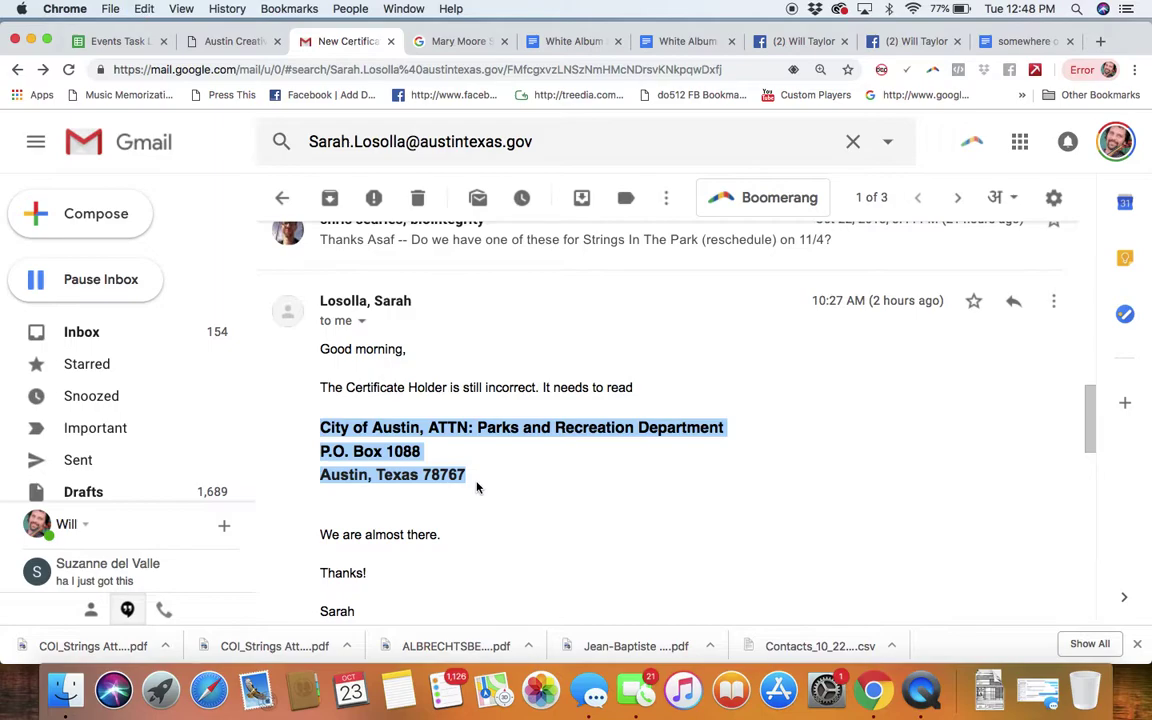
click(221, 41)
scroll(655, 384, down, 3)
scroll(655, 384, up, 1)
scroll(655, 384, down, 3)
click(324, 505)
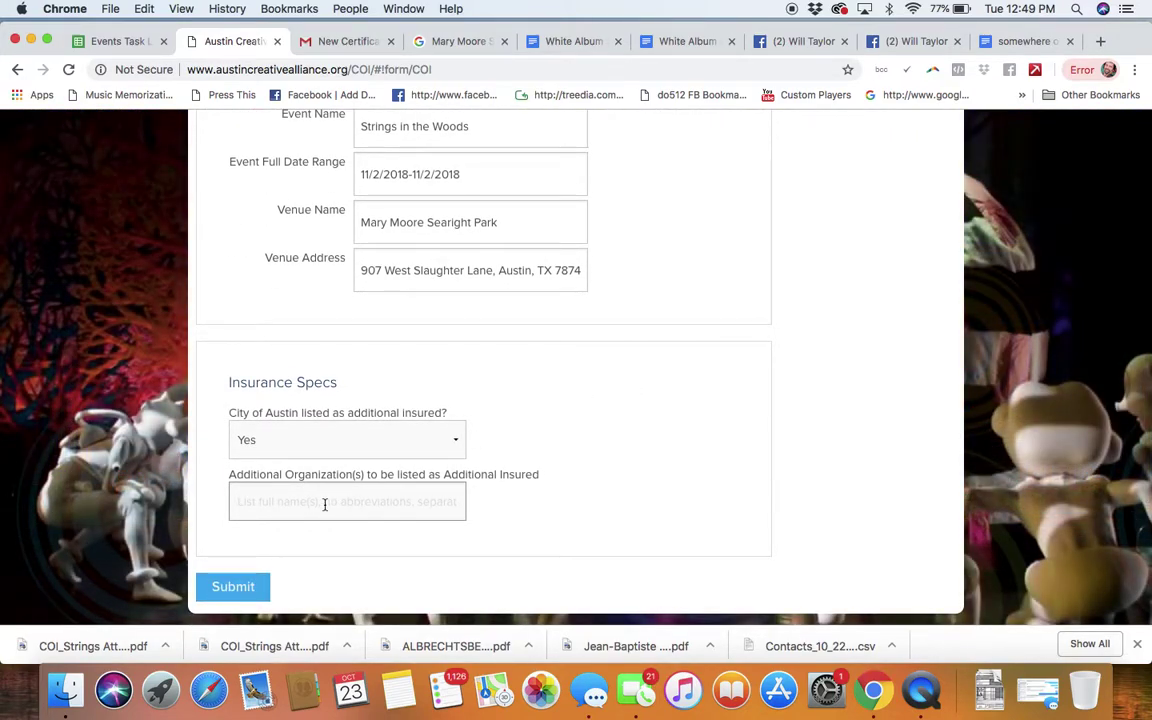
key(super+v)
click(628, 471)
scroll(628, 471, up, 1)
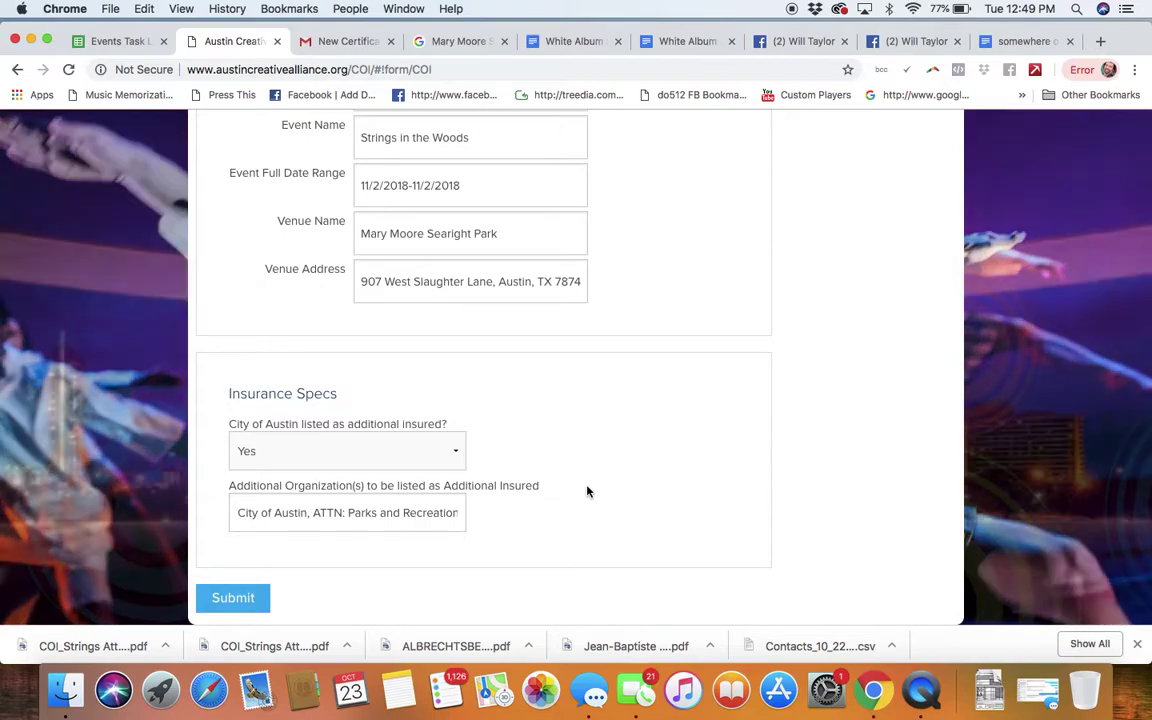
scroll(586, 489, up, 1)
Step: Review the Account Name, Contact Email and Contact Person entries, then submit the COI request
scroll(595, 459, up, 6)
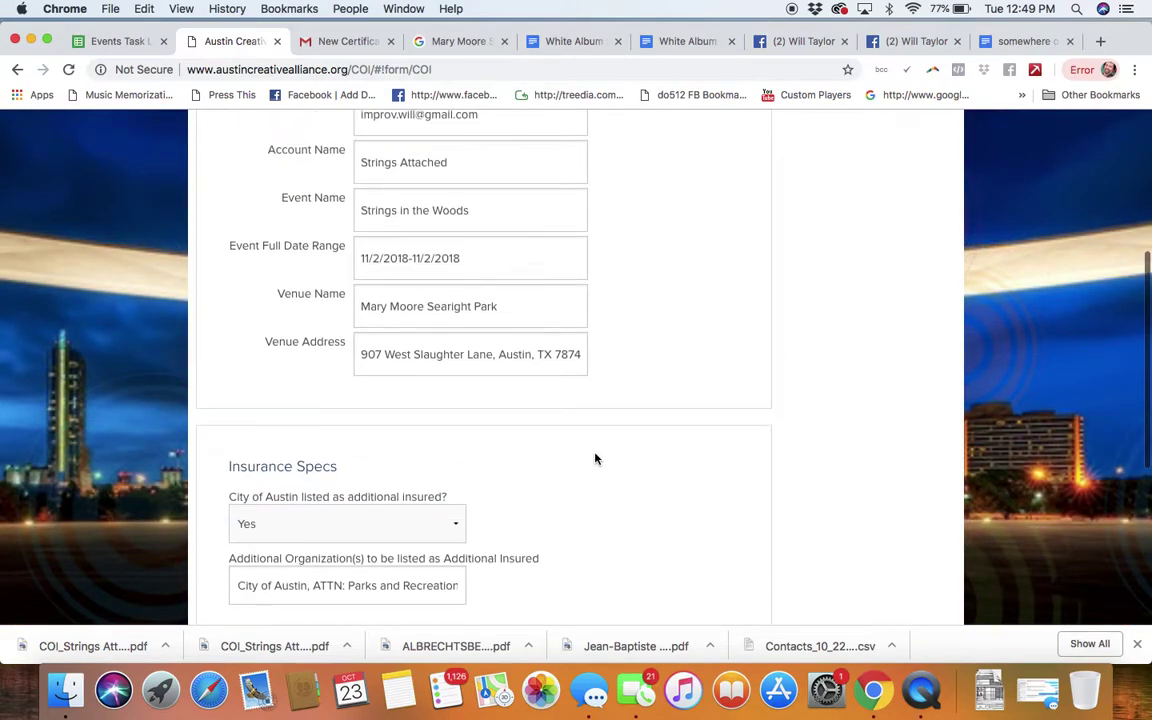
scroll(592, 508, up, 1)
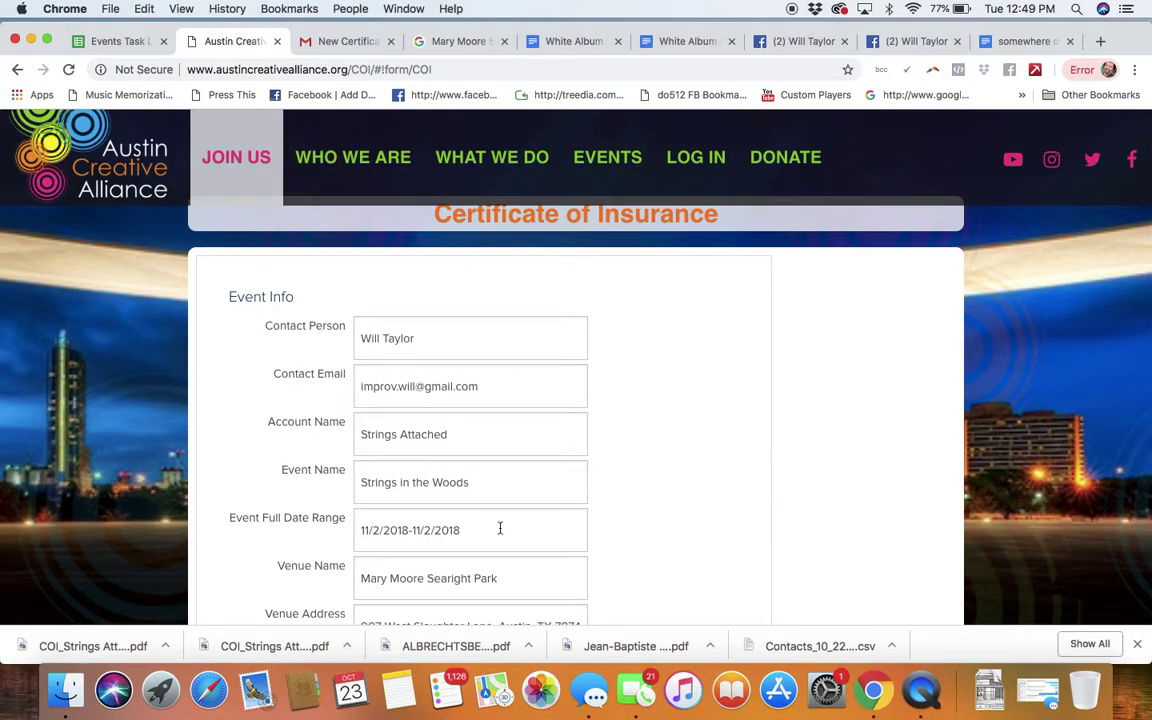
click(487, 440)
click(491, 375)
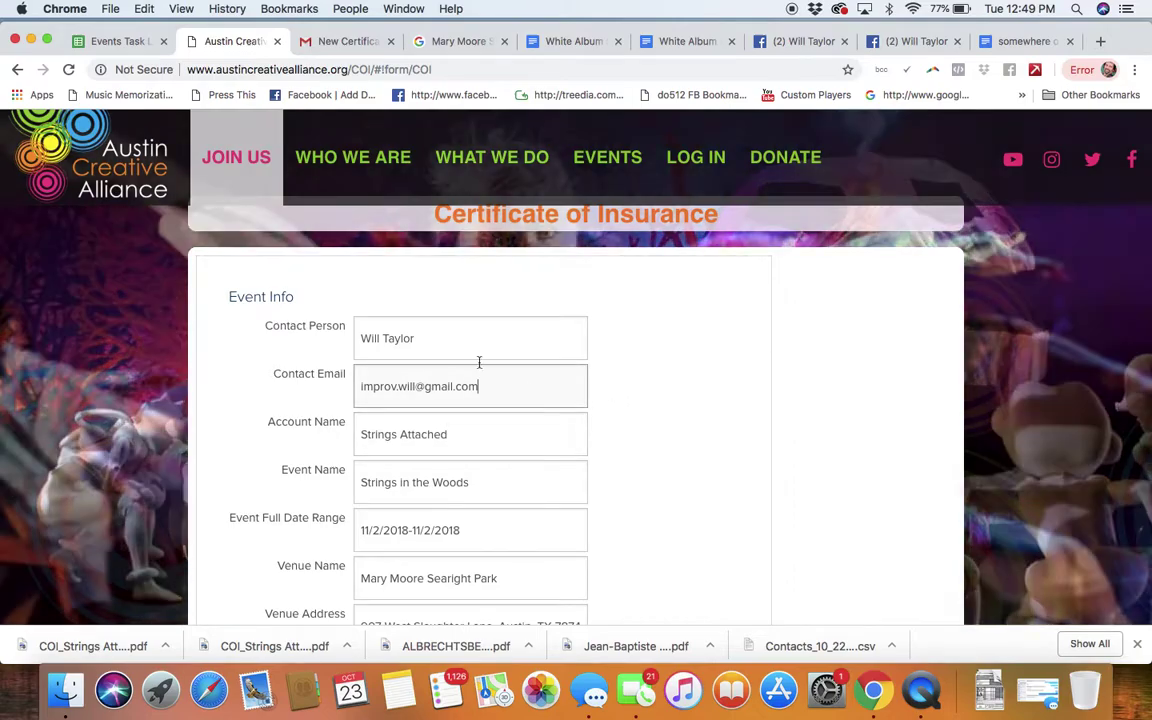
click(453, 339)
scroll(714, 430, down, 5)
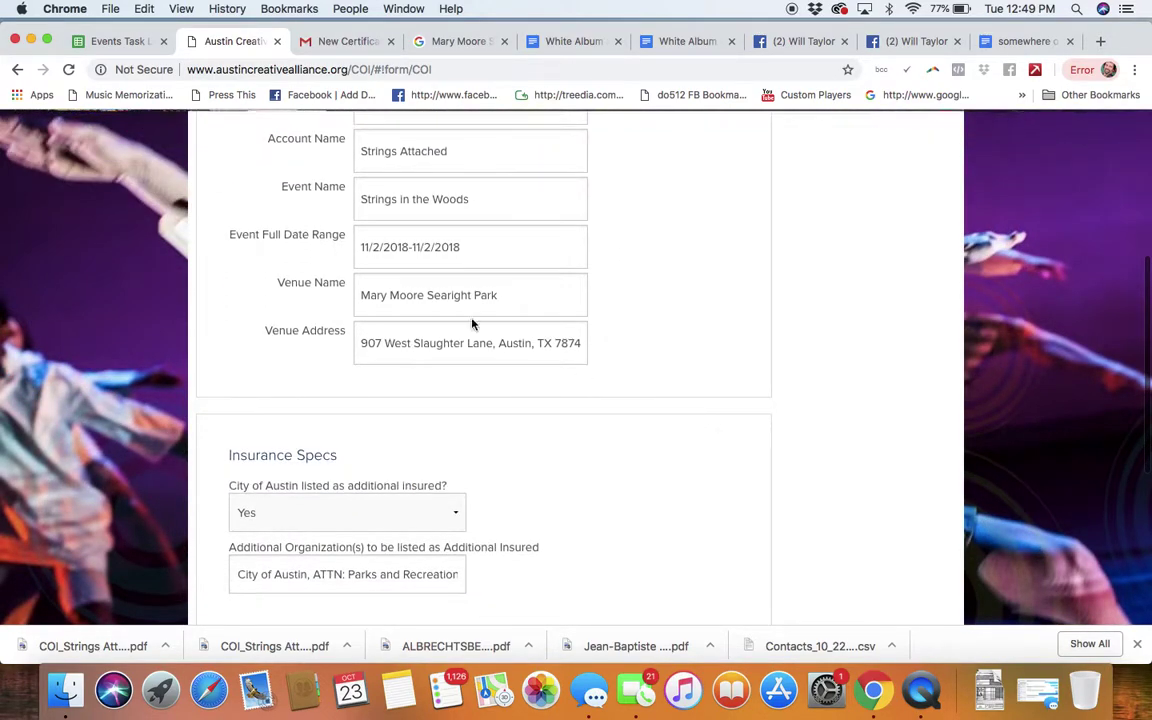
scroll(622, 450, down, 6)
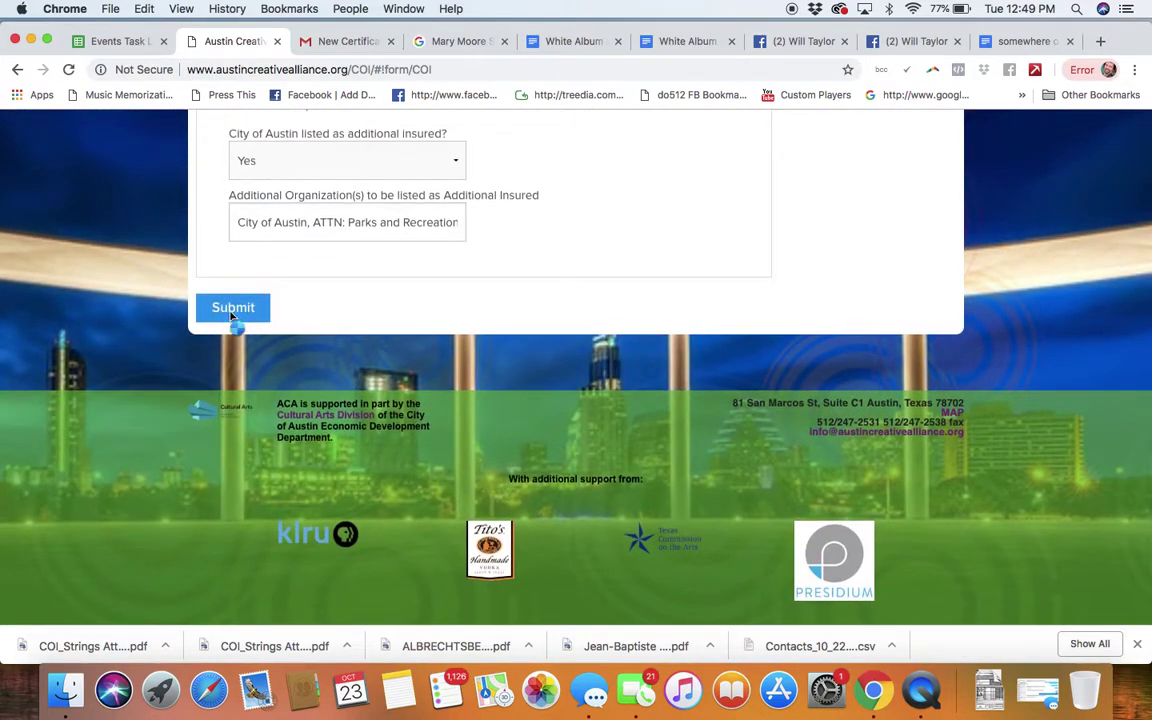
click(224, 308)
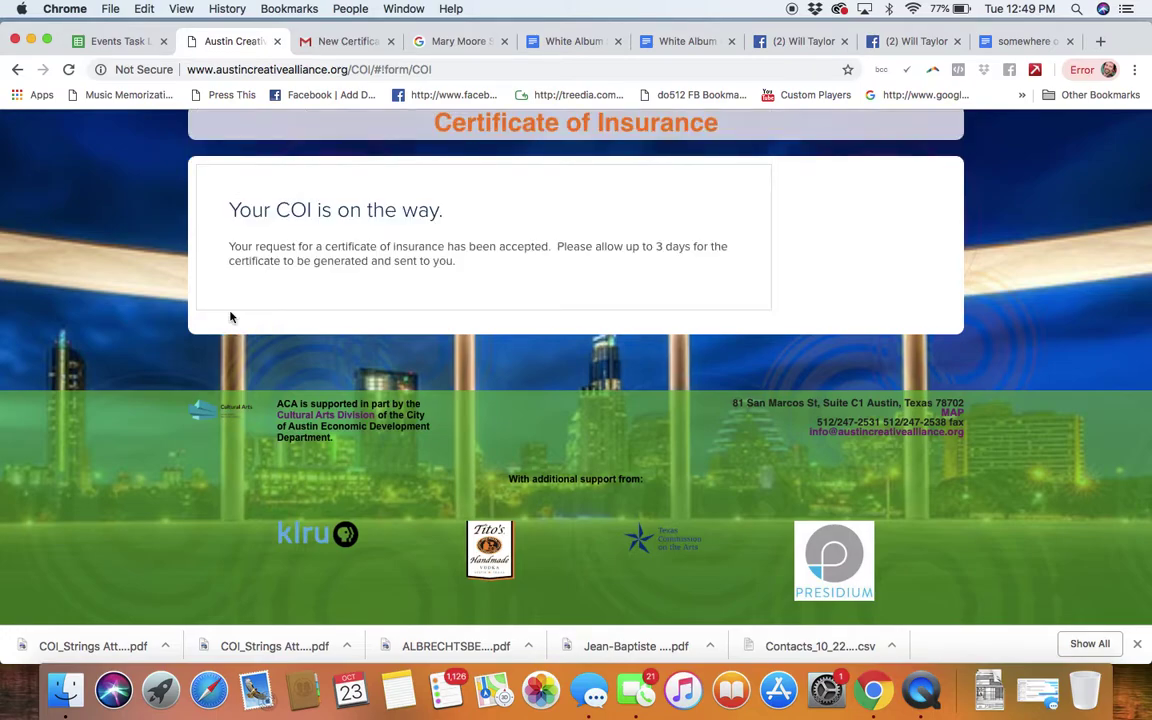
Step: Search Gmail by sender and preview the New Certificate of Insurance email's PDF attachment
click(336, 40)
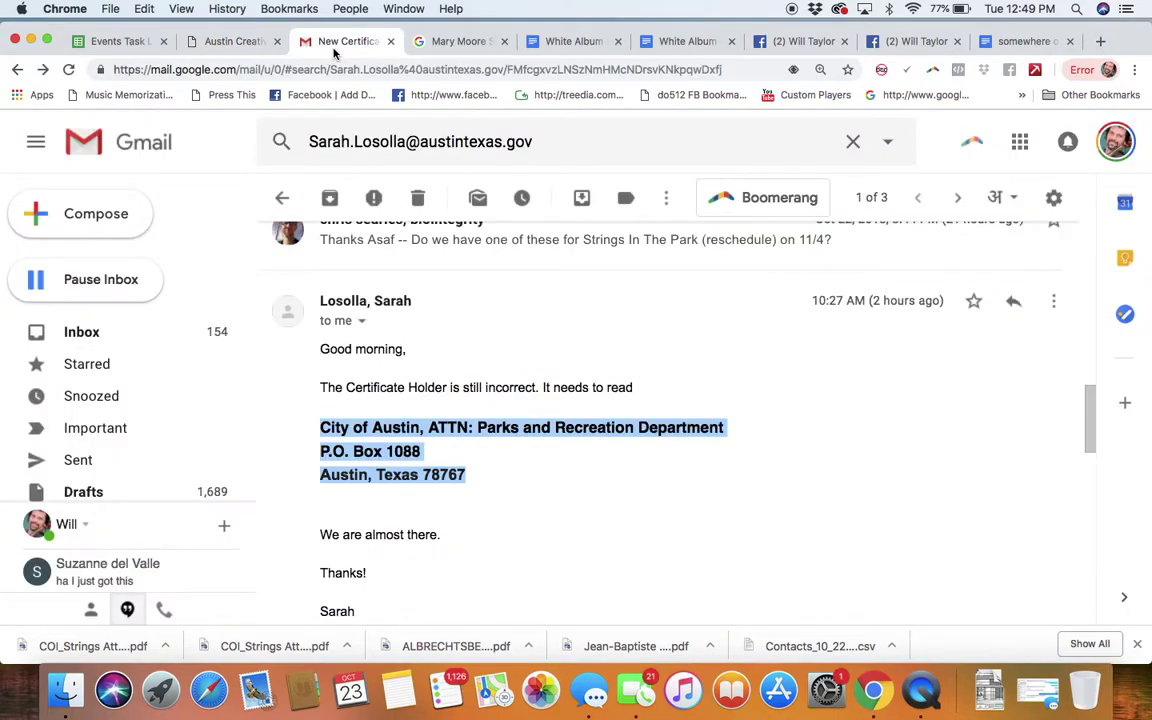
click(93, 334)
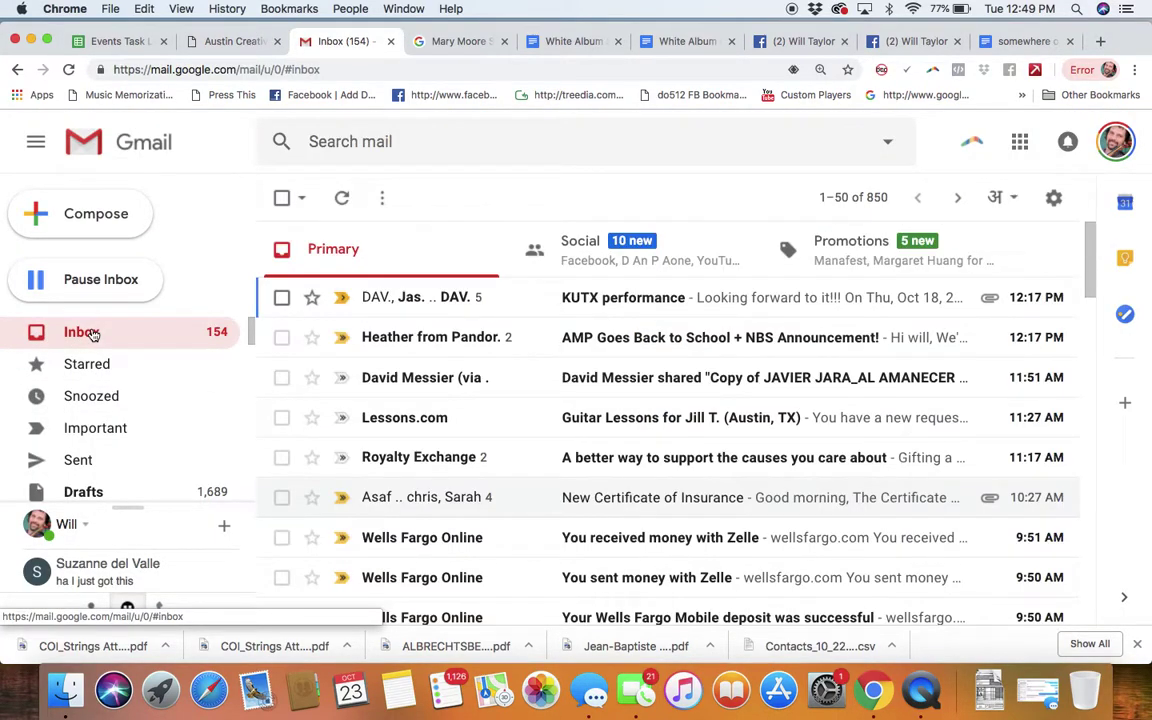
click(407, 147)
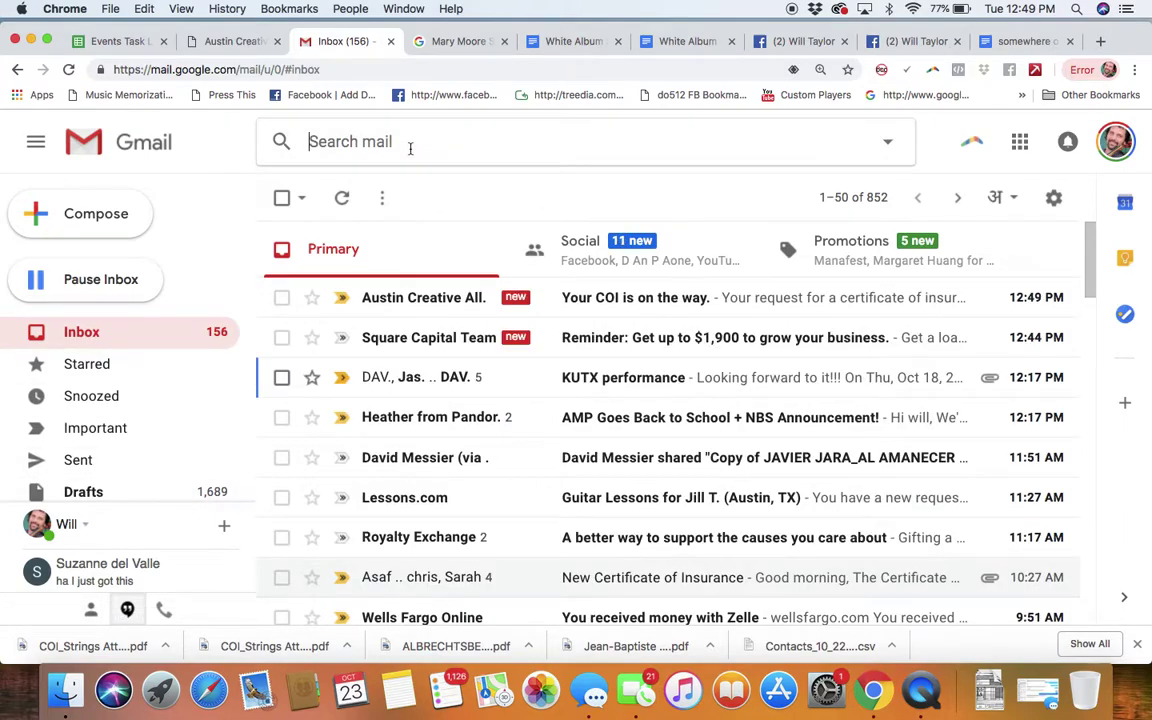
text(asaf)
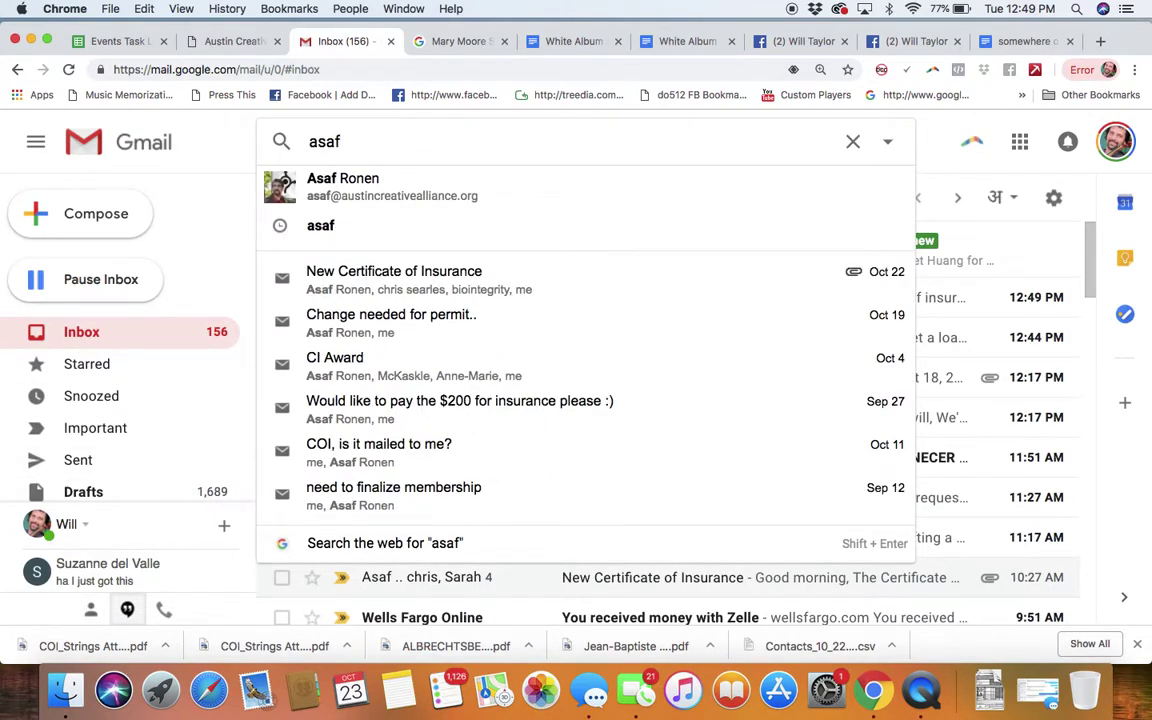
click(376, 272)
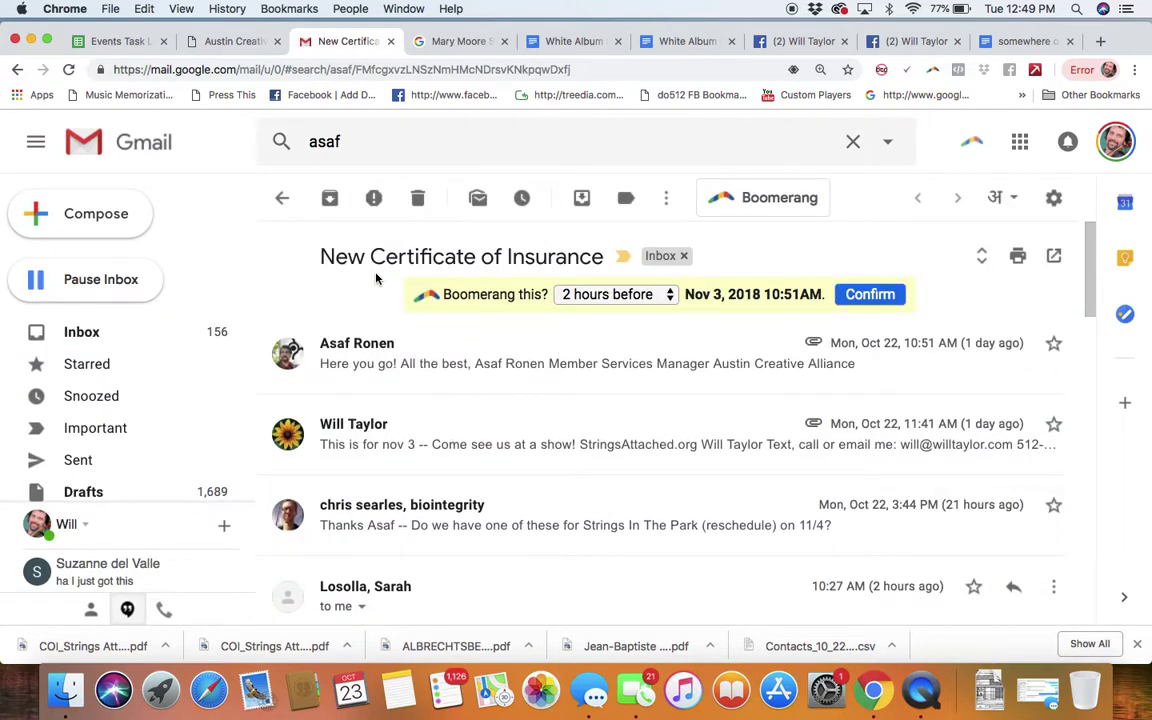
click(373, 348)
scroll(589, 404, down, 3)
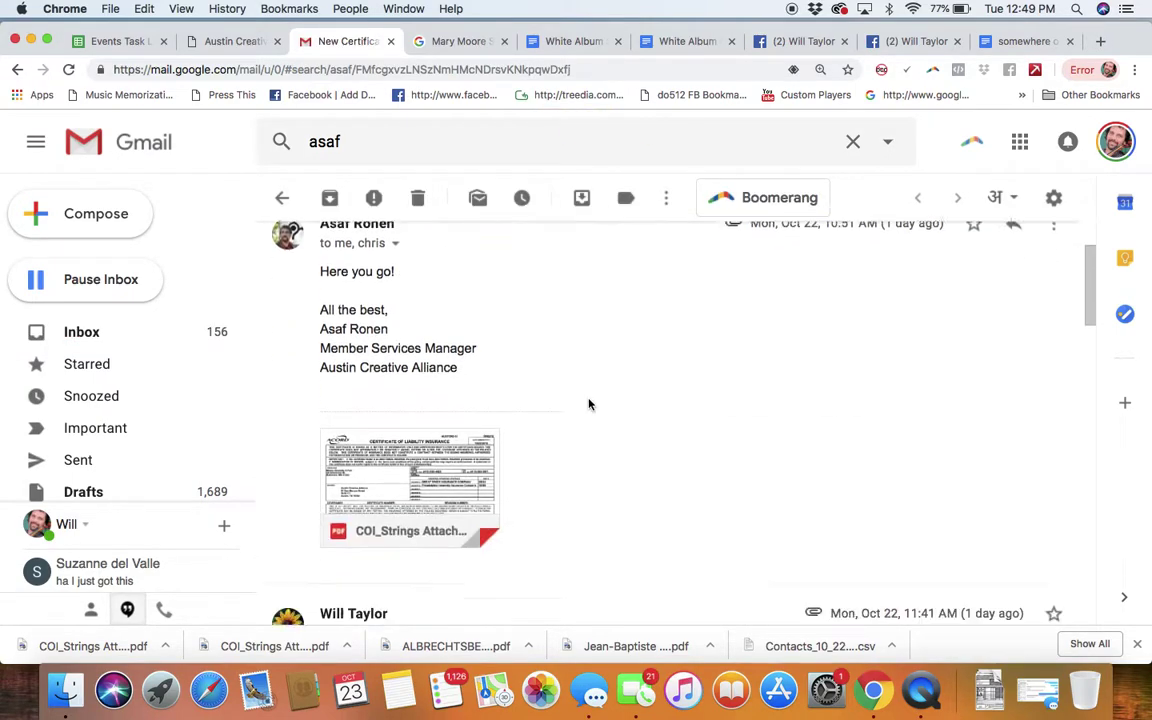
click(455, 457)
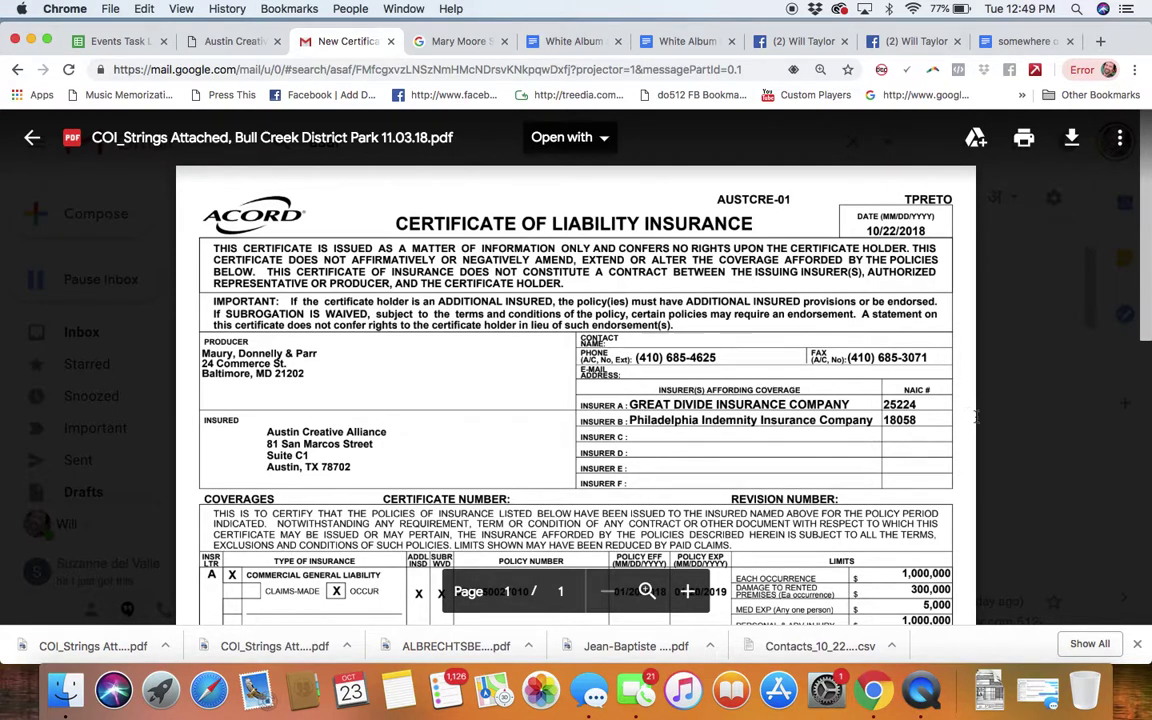
Step: Save the Bull Creek District Park COI PDF from Gmail into My Drive
scroll(1003, 450, down, 10)
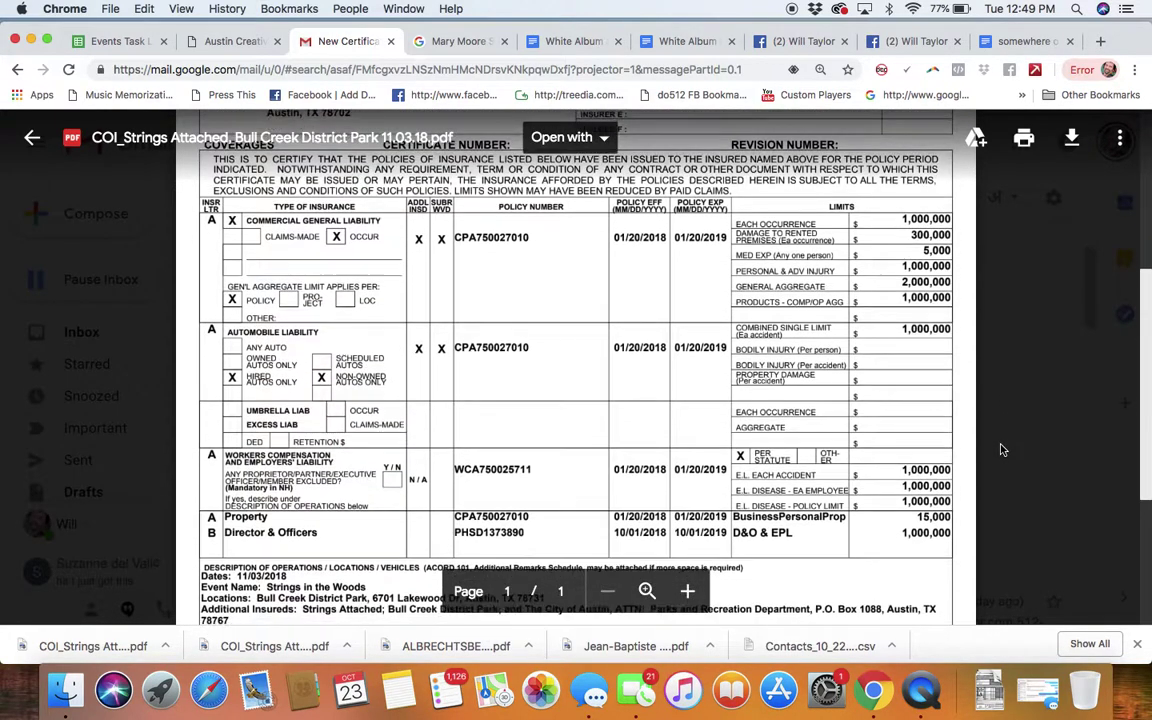
scroll(1003, 450, up, 10)
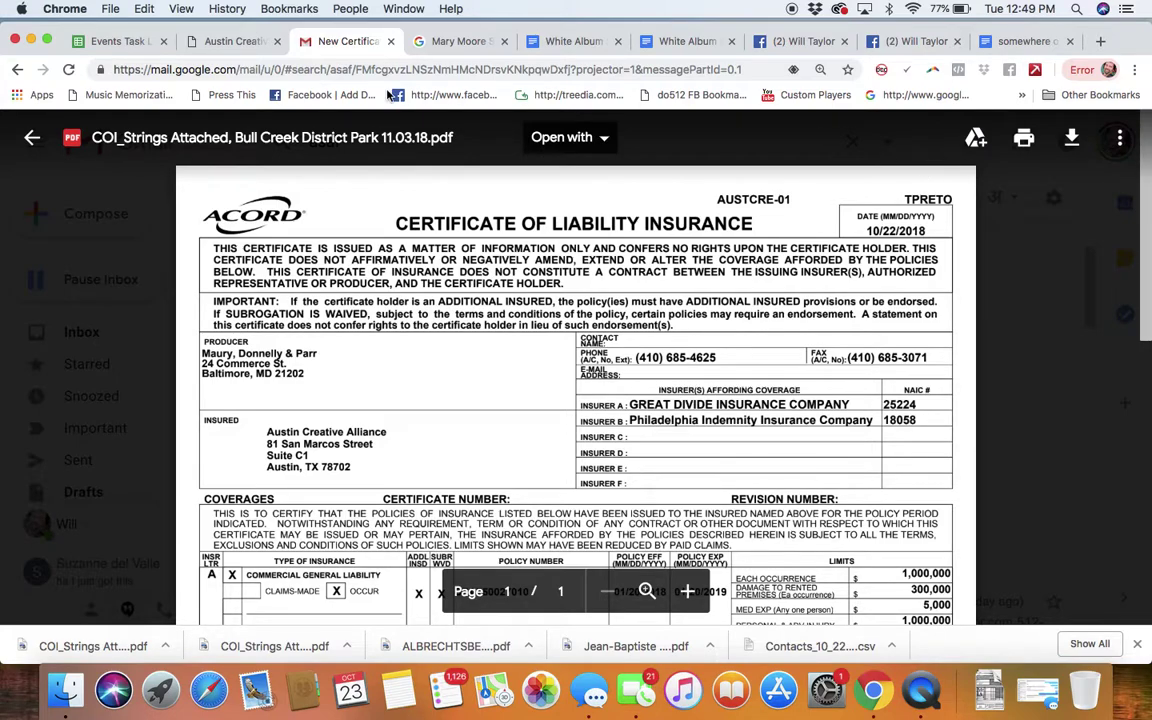
scroll(620, 320, down, 1)
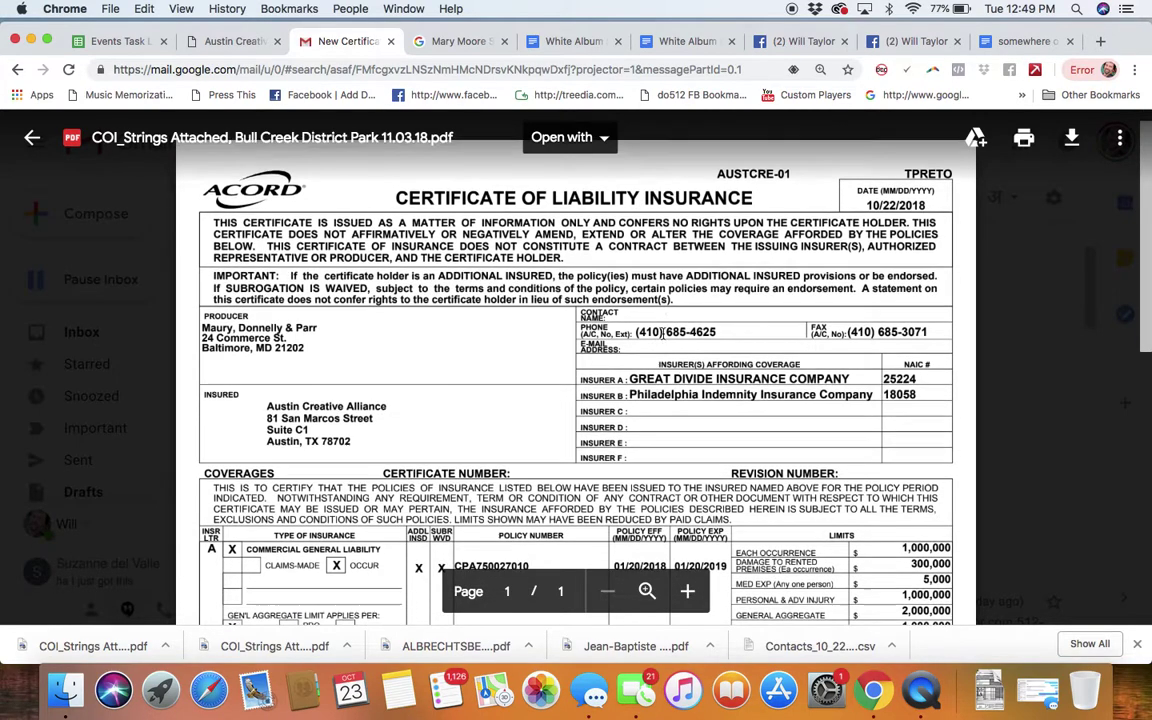
scroll(570, 295, up, 1)
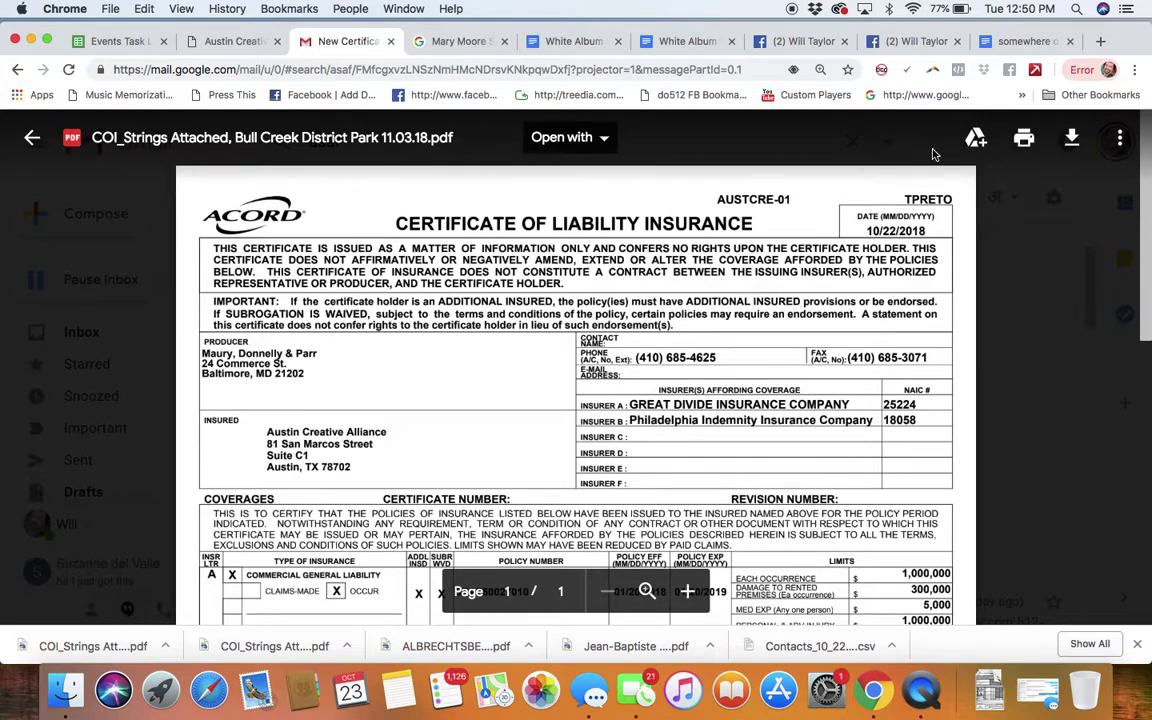
click(976, 138)
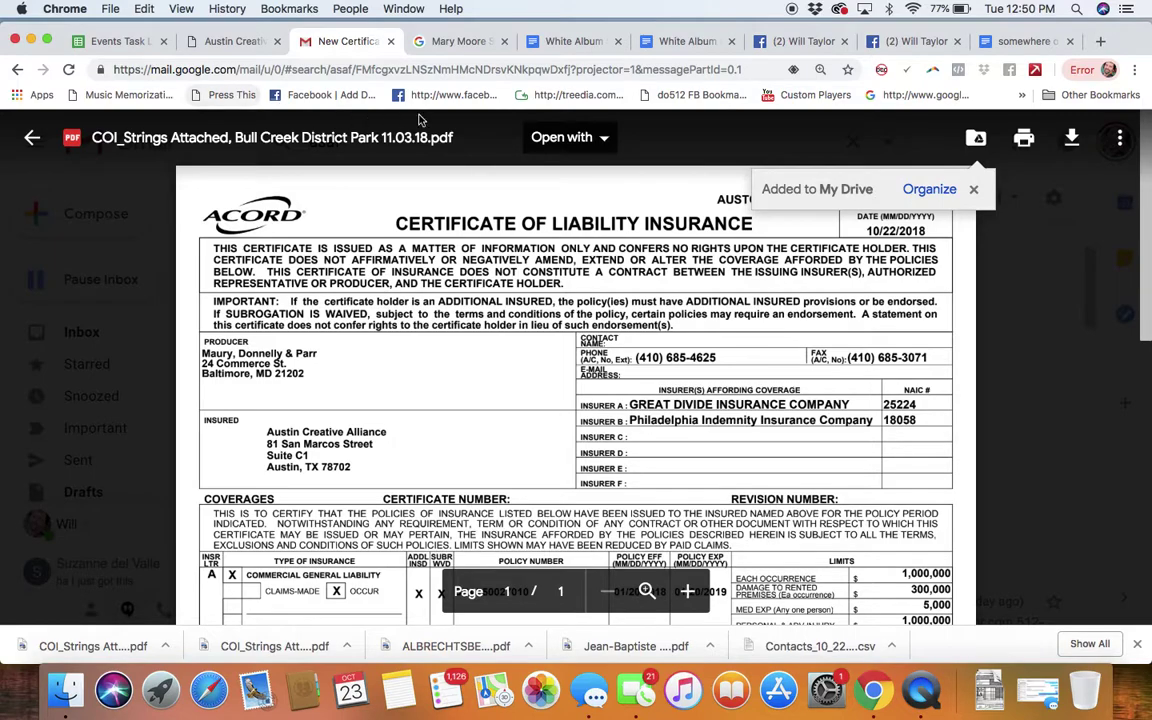
click(449, 44)
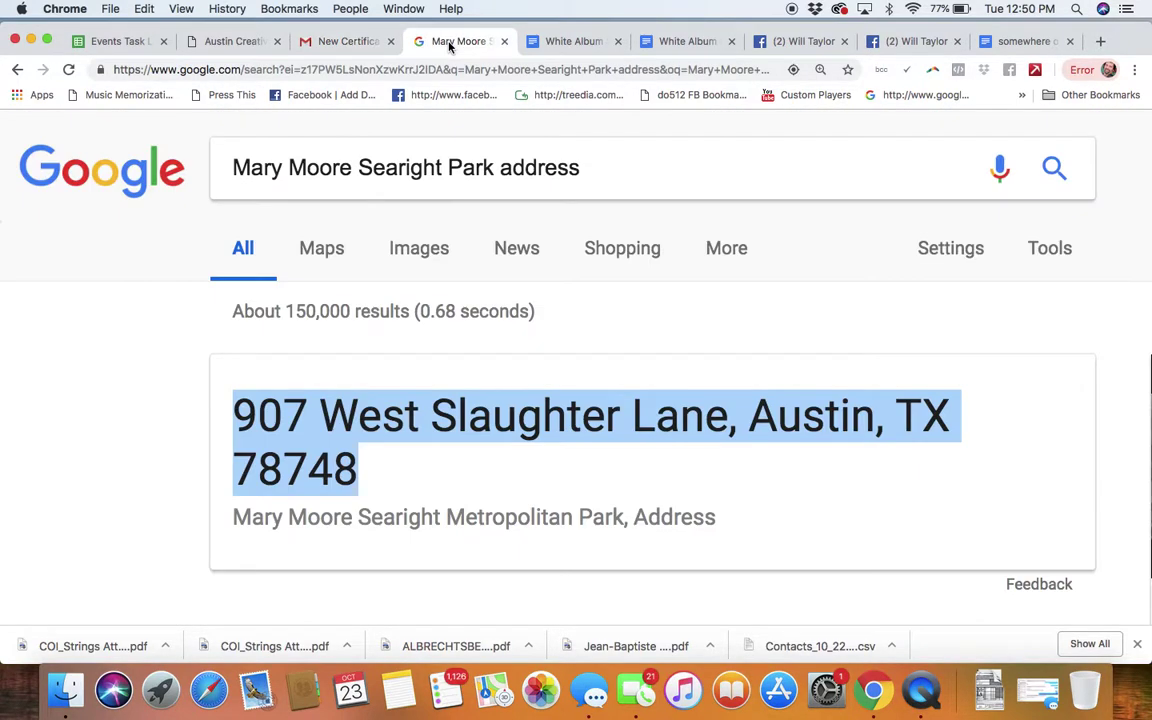
Step: Load Google Drive in the browser and bring up the My Drive file list
click(331, 71)
text(dri)
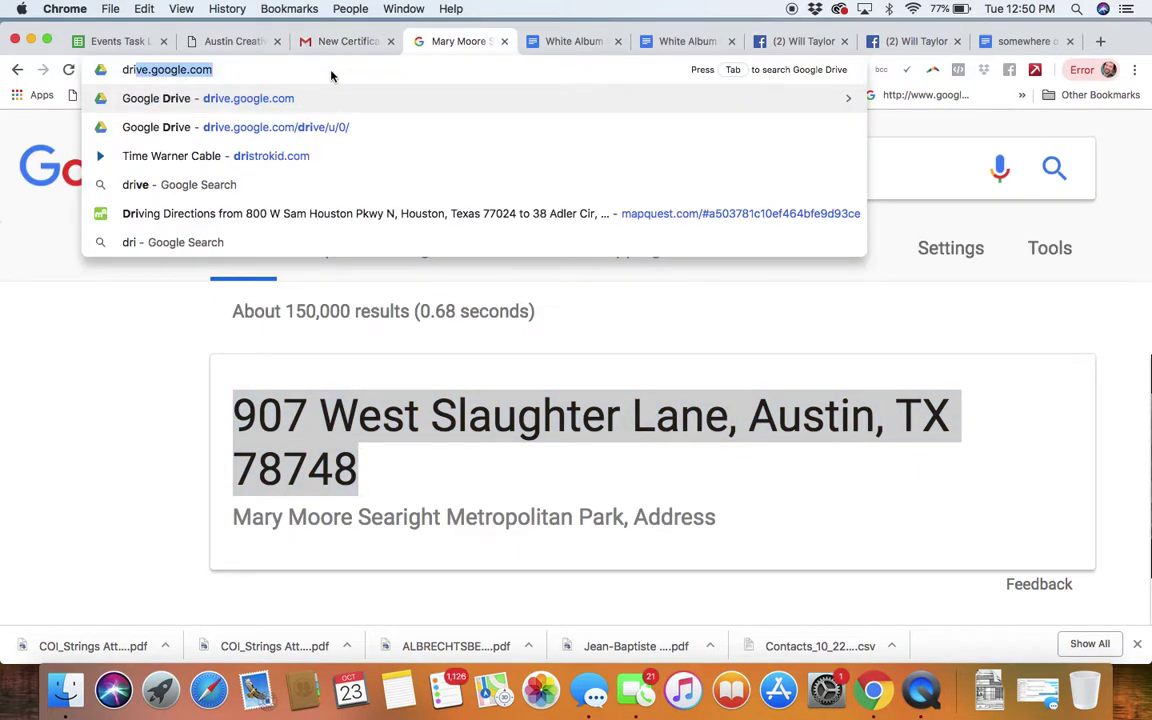
key(Return)
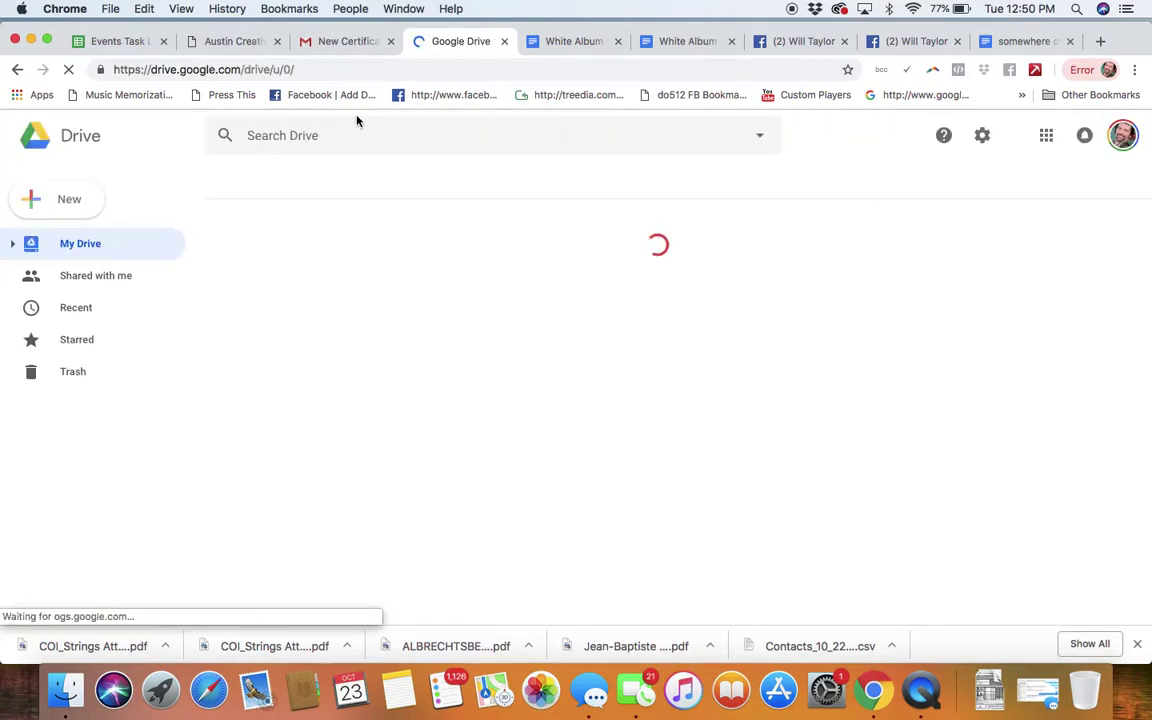
click(340, 45)
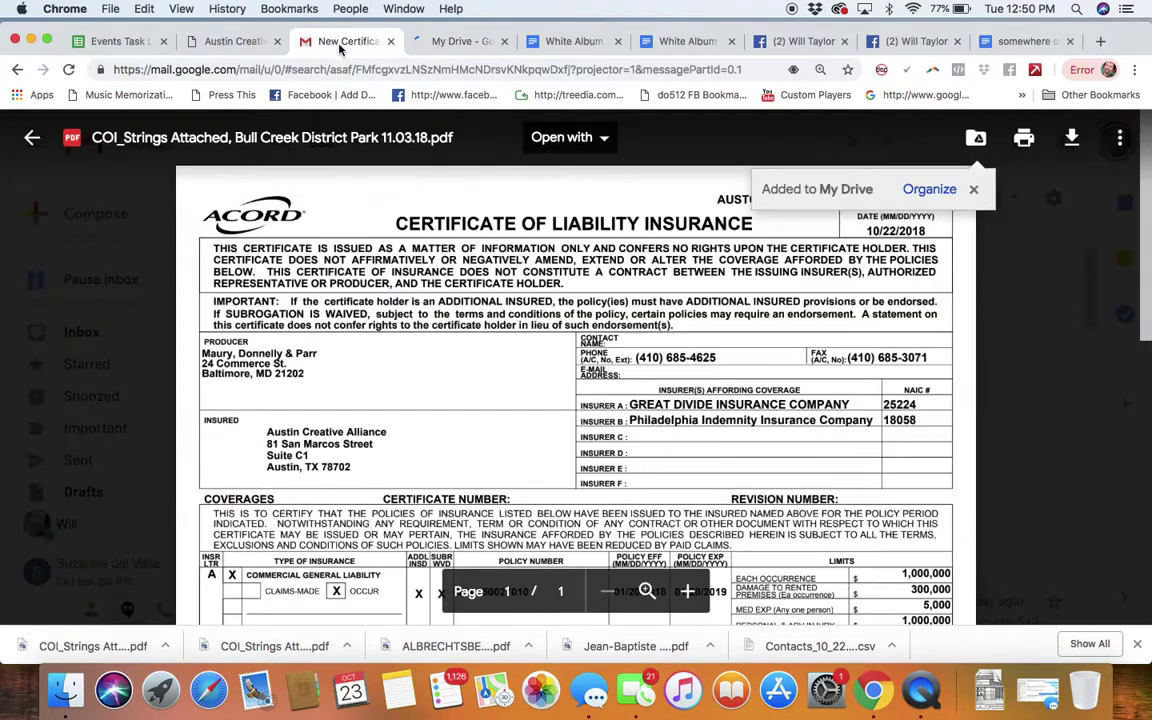
click(452, 43)
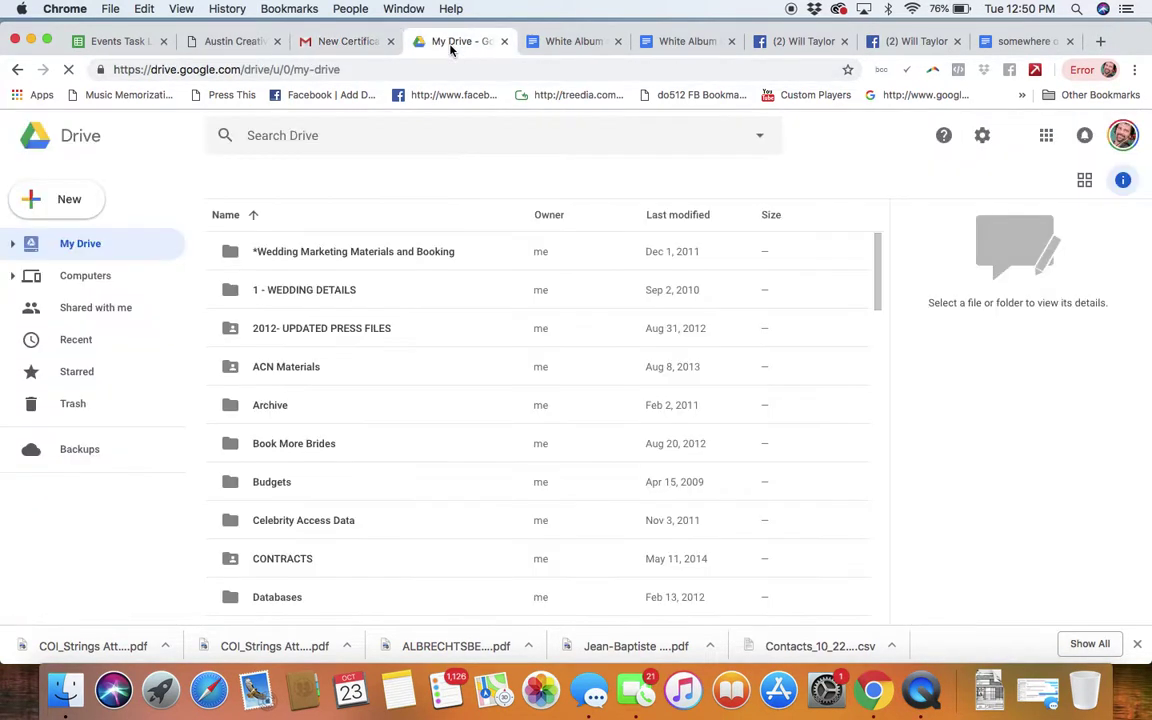
Step: Search Drive for 'COI', open the COI_Strings Attached PDF, enable link sharing and copy its link
click(291, 137)
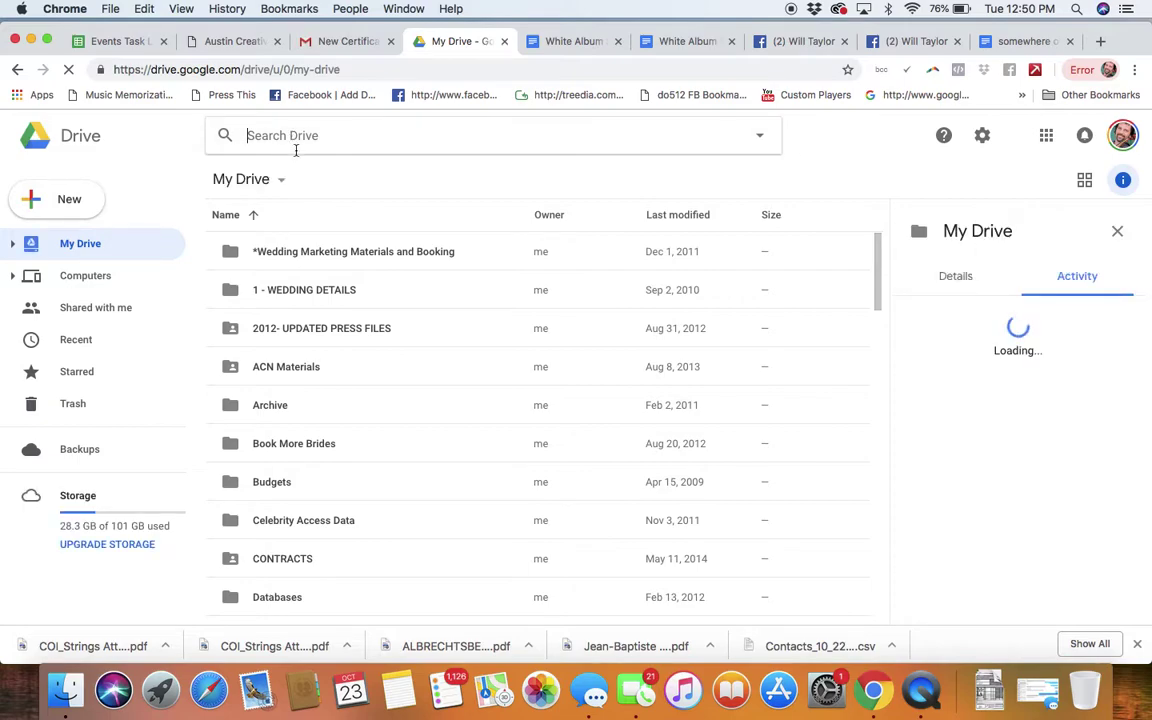
text(coI)
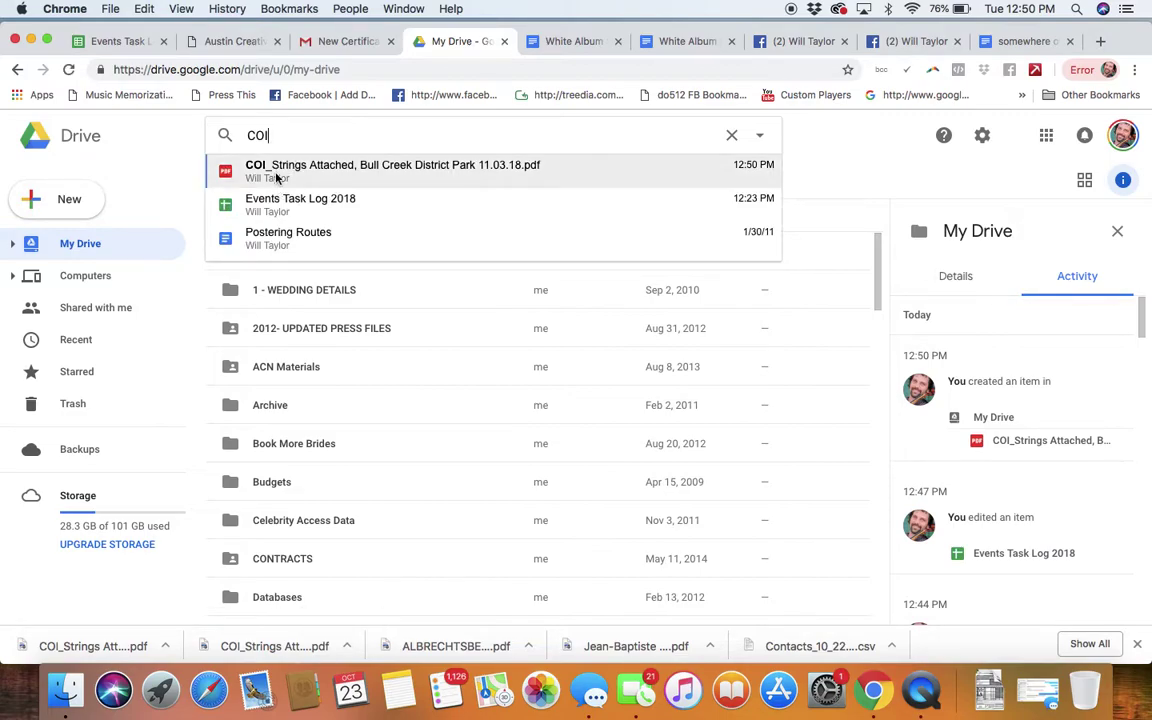
click(276, 177)
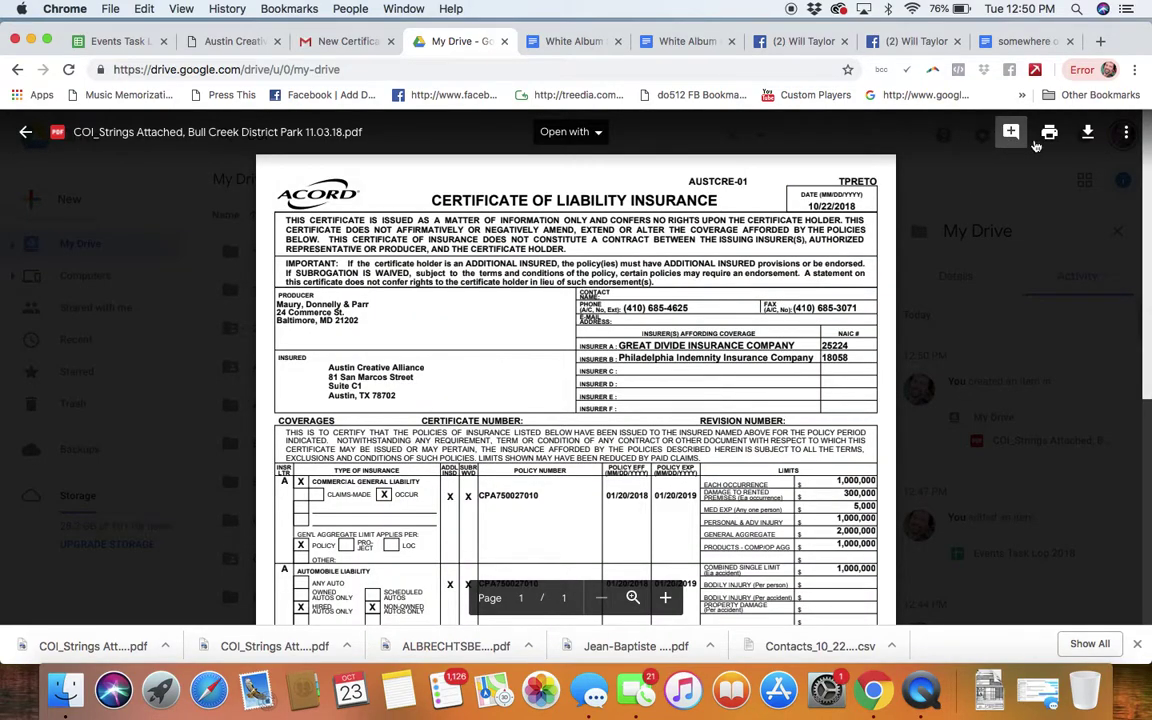
click(1127, 137)
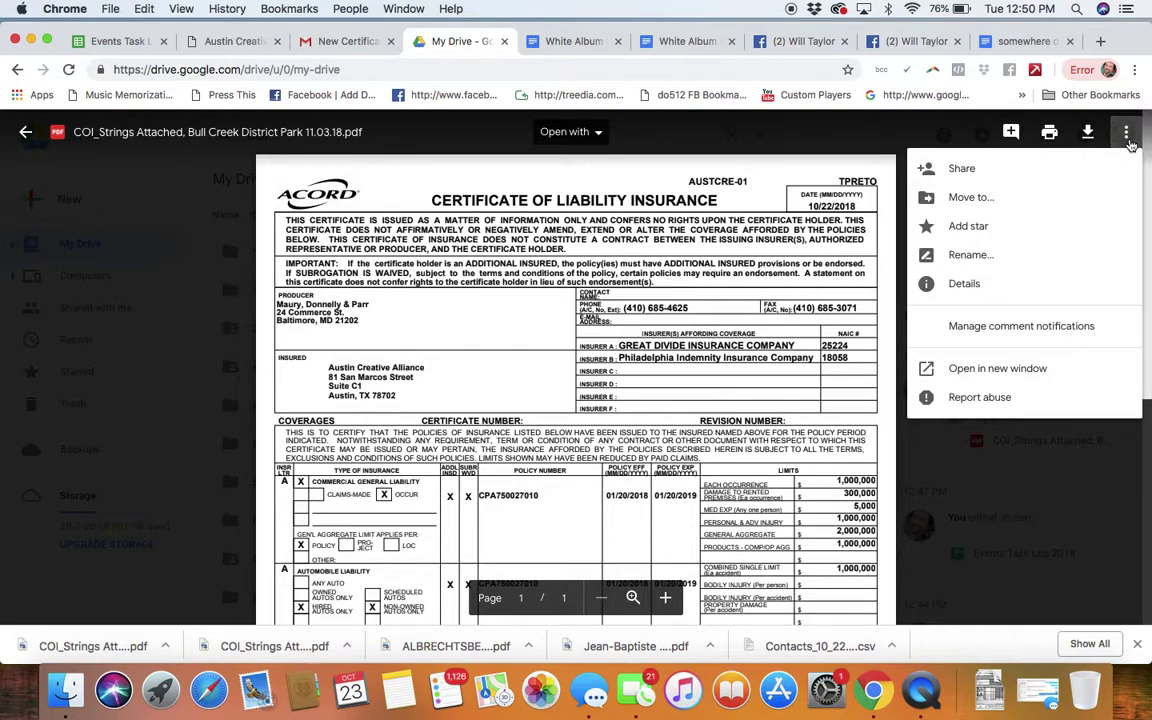
click(960, 168)
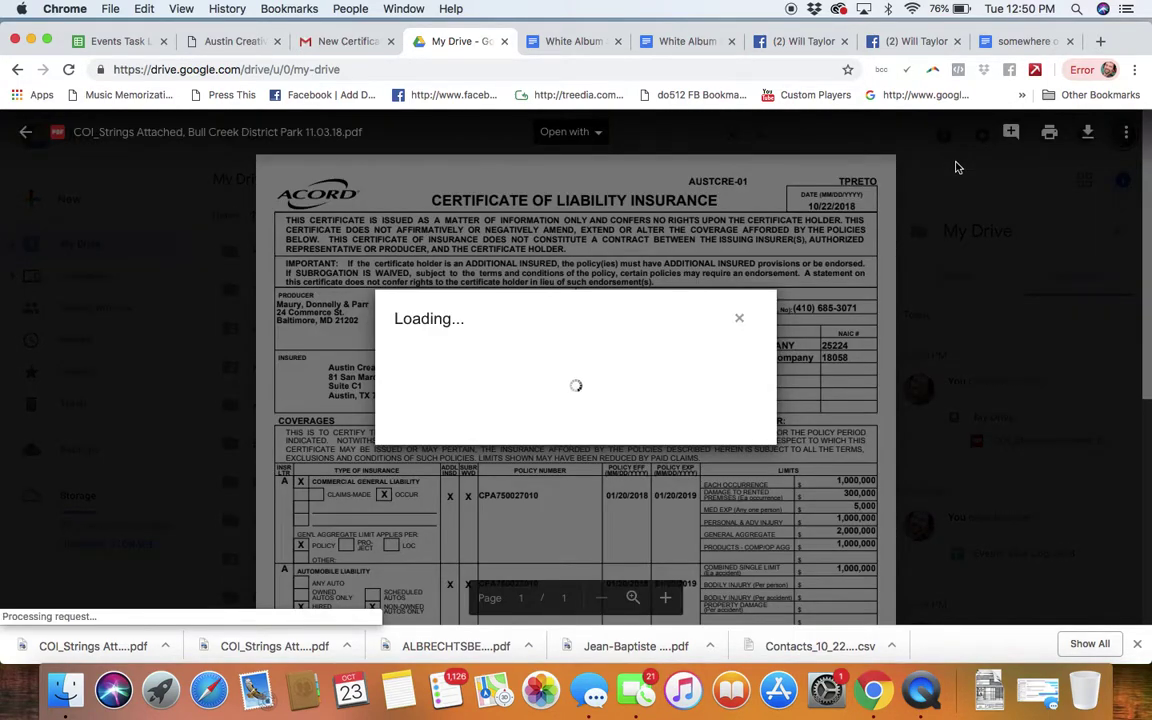
click(754, 294)
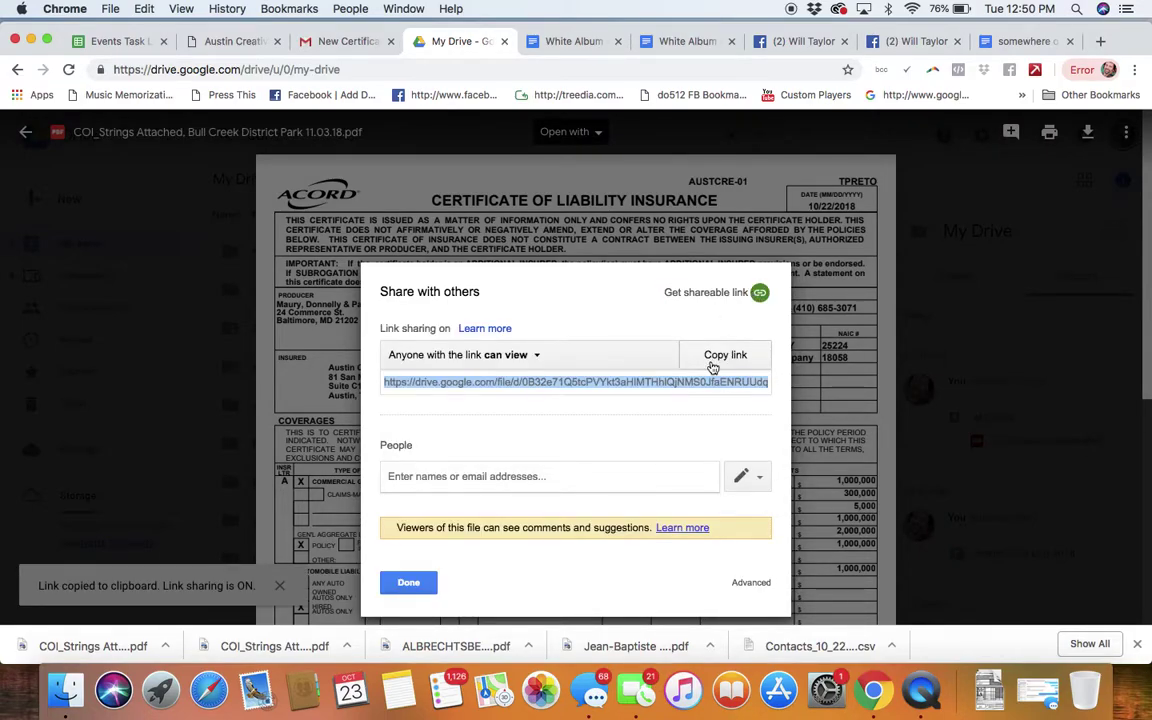
click(712, 364)
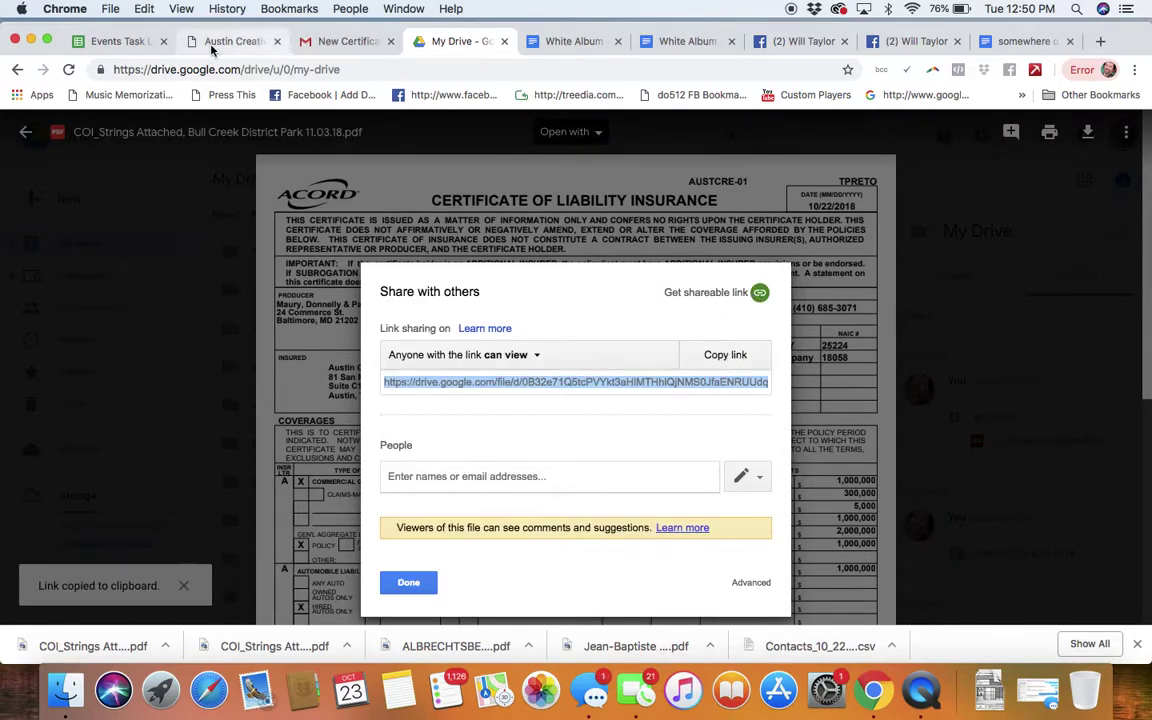
click(128, 42)
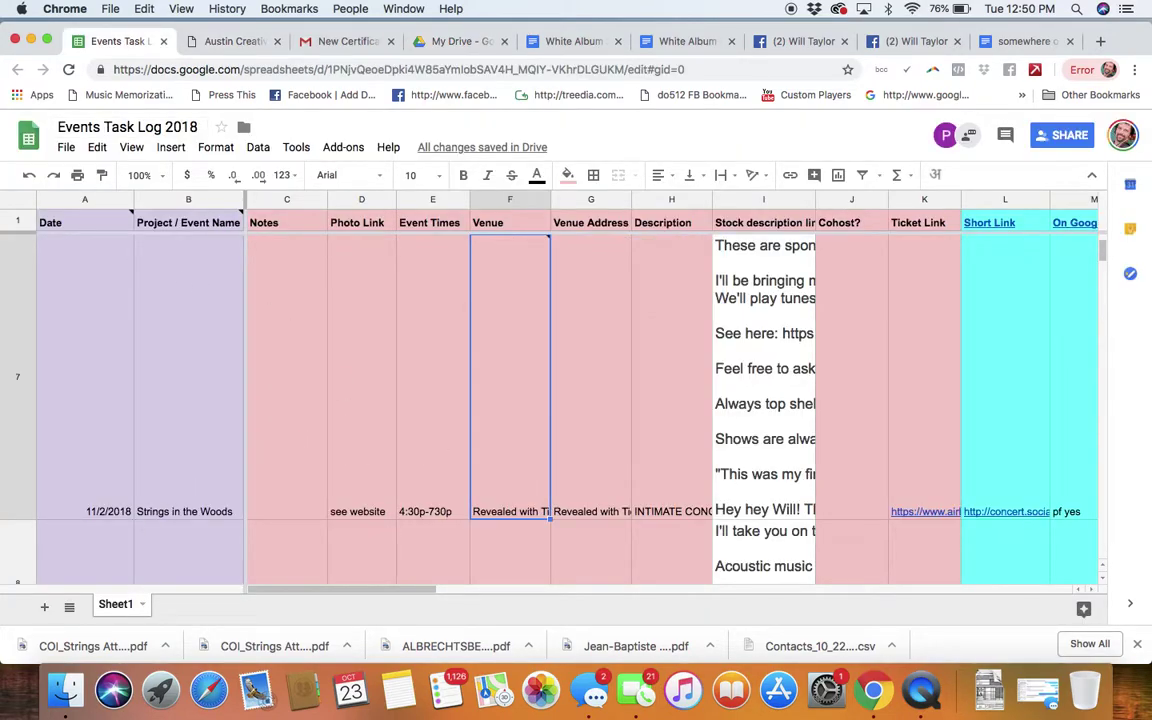
Step: Select cell V8, the Certificate of Insurance entry for the 11/3/2018 event
click(510, 550)
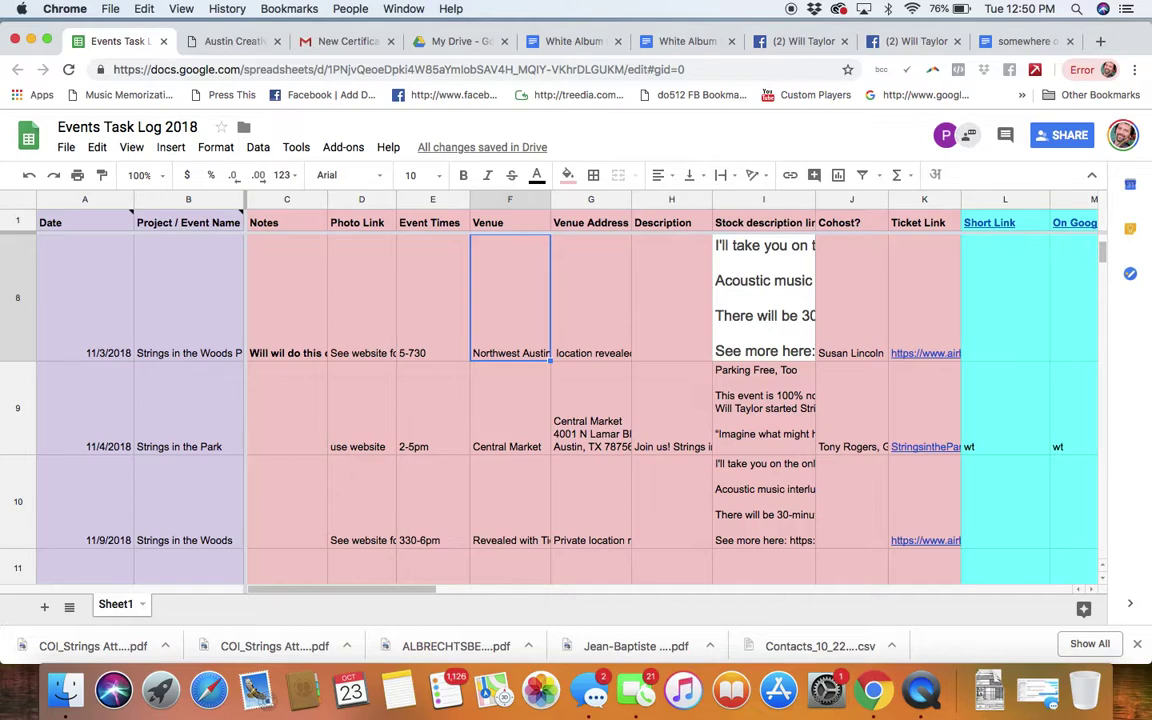
key(Right)
key(Right)
key(Right)
key(Right)
key(Right)
key(Right)
key(Left)
key(Left)
key(Right)
key(Right)
key(Right)
key(Right)
key(Right)
key(Right)
key(Right)
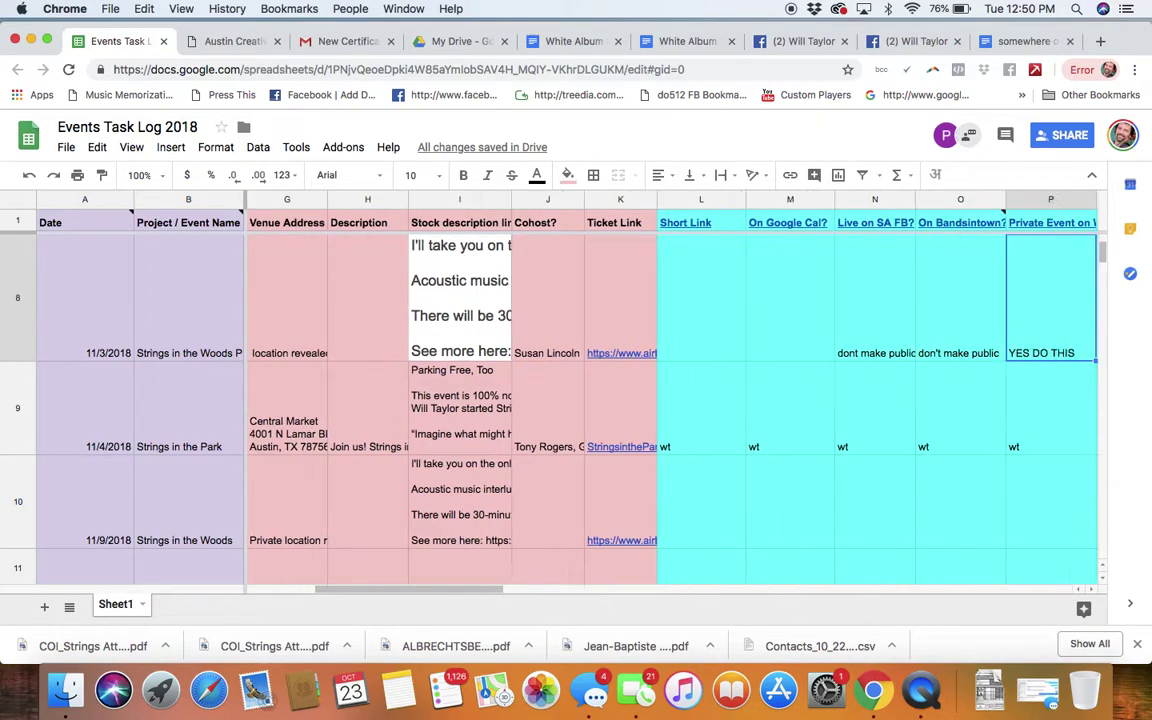
key(Right)
key(Right)
key(Right)
key(Right)
key(Right)
key(Right)
key(Right)
key(Right)
key(Right)
key(Right)
key(Right)
key(Right)
key(Right)
key(Left)
key(Left)
key(Left)
key(Left)
key(Left)
key(Left)
key(Left)
key(Left)
key(Left)
key(Left)
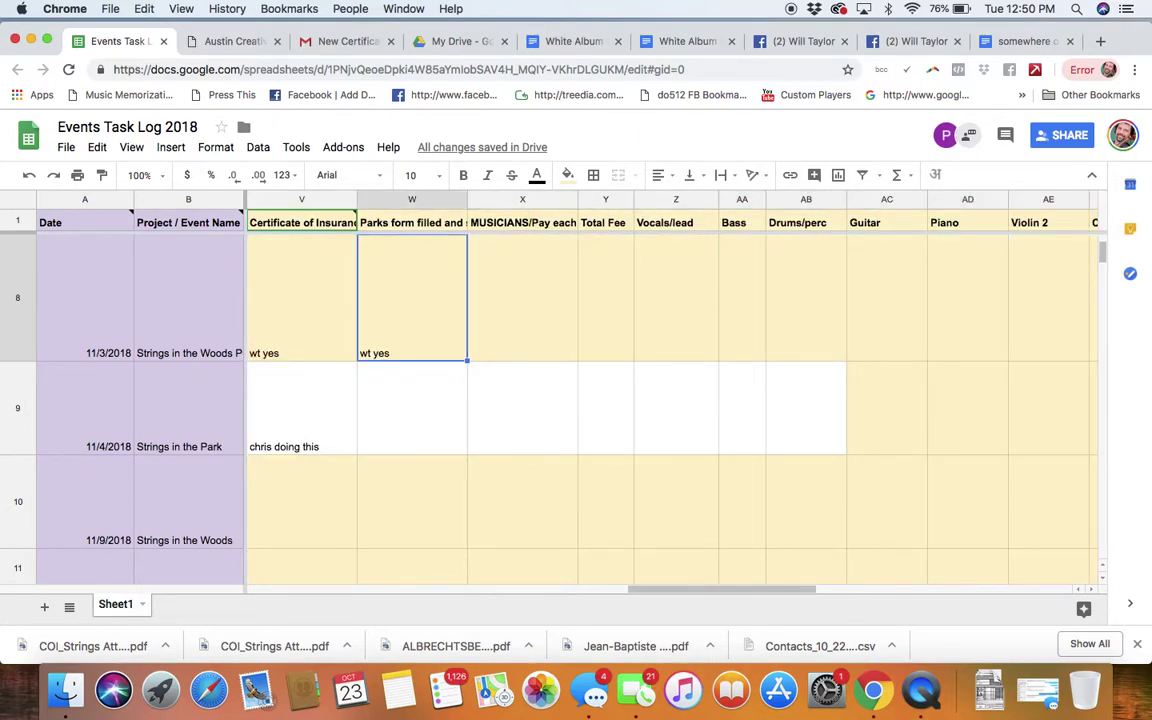
key(Right)
key(Right)
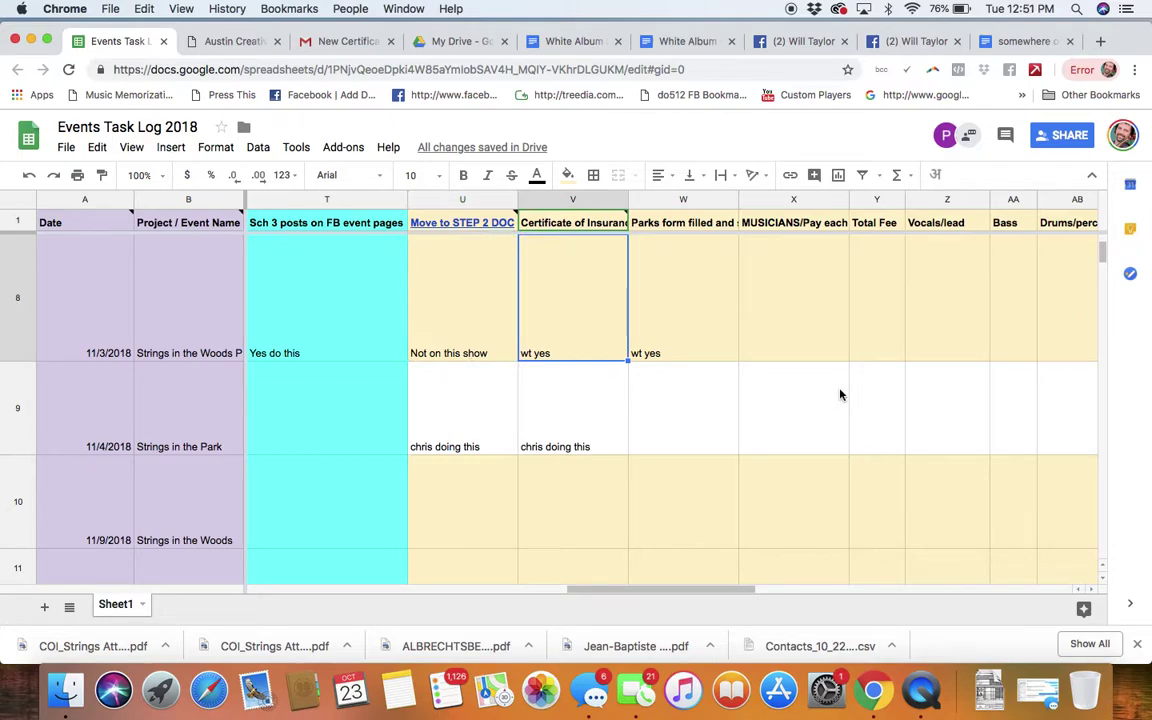
Step: Link V8's 'wt yes' note to the pasted Drive PDF link and check the link preview
right_click(562, 319)
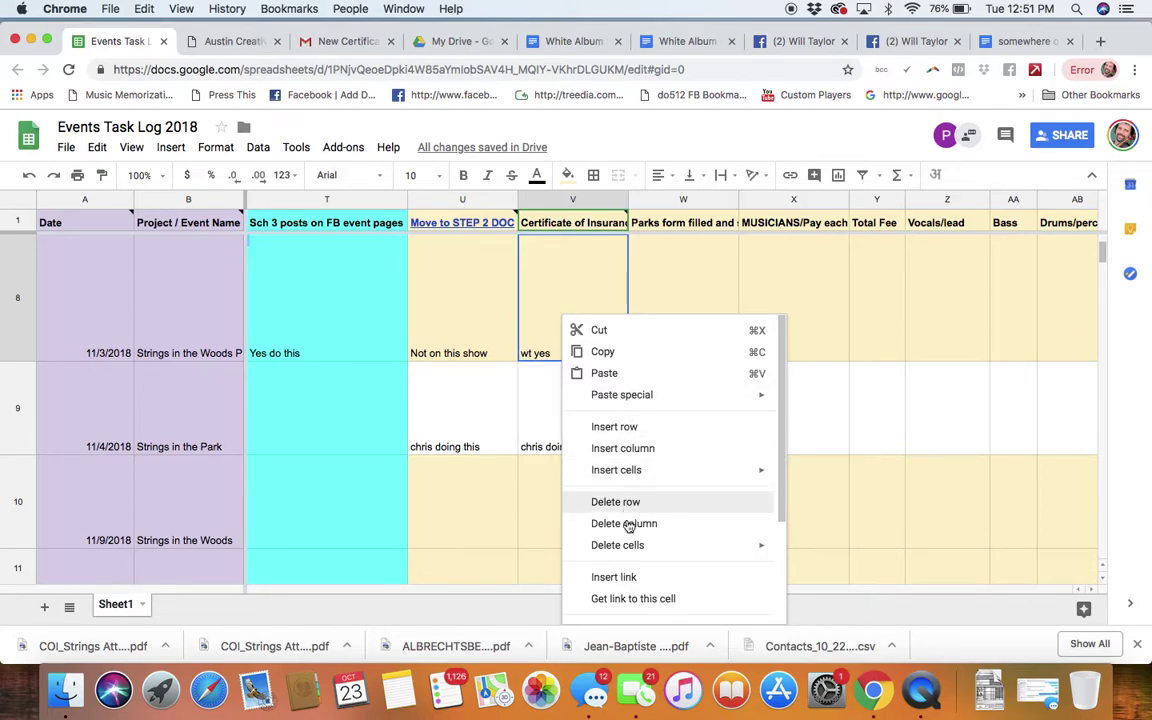
click(627, 578)
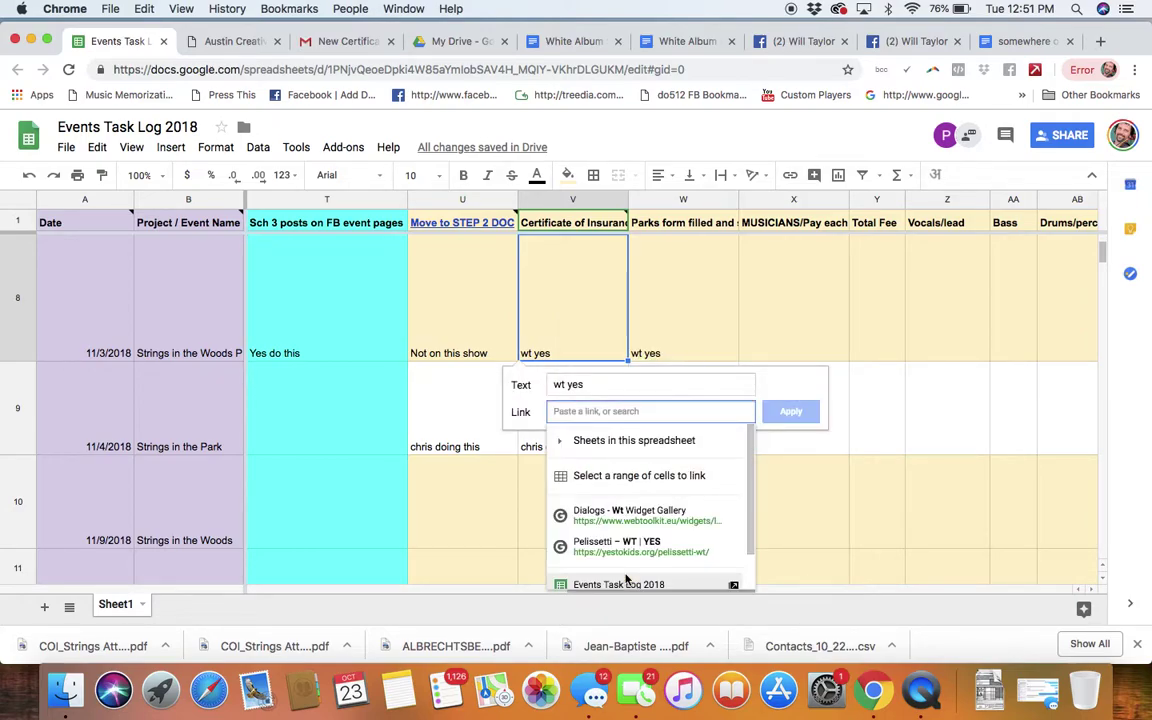
key(super+v)
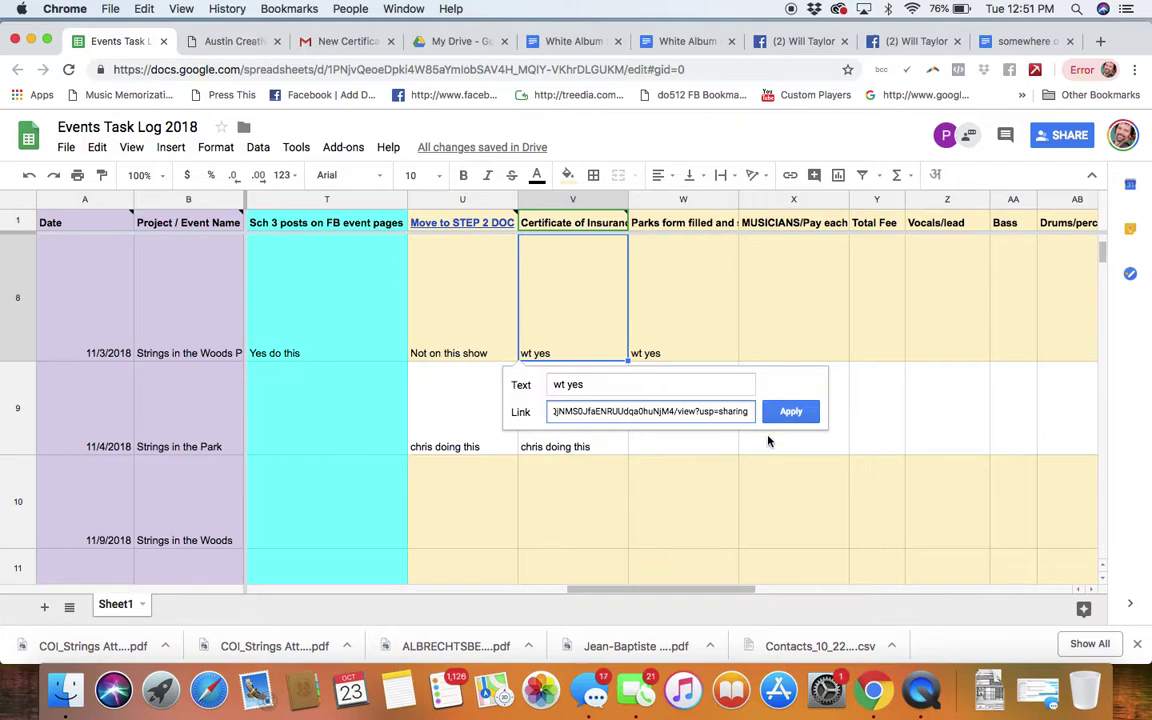
click(604, 388)
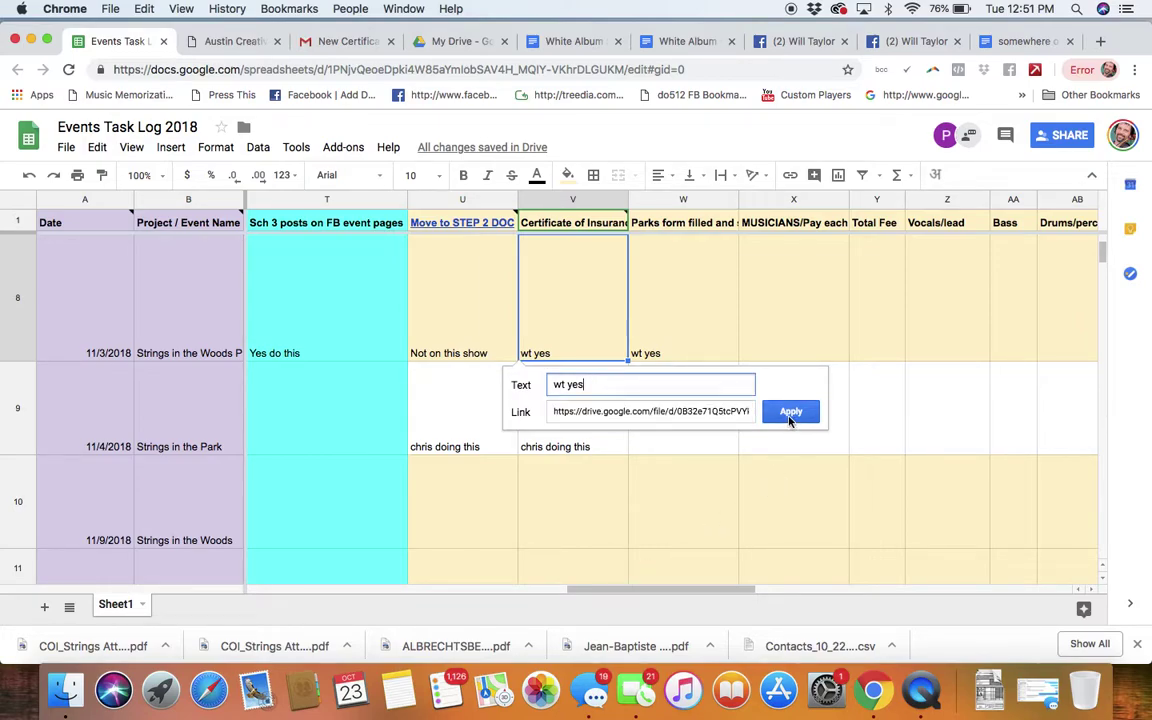
click(789, 412)
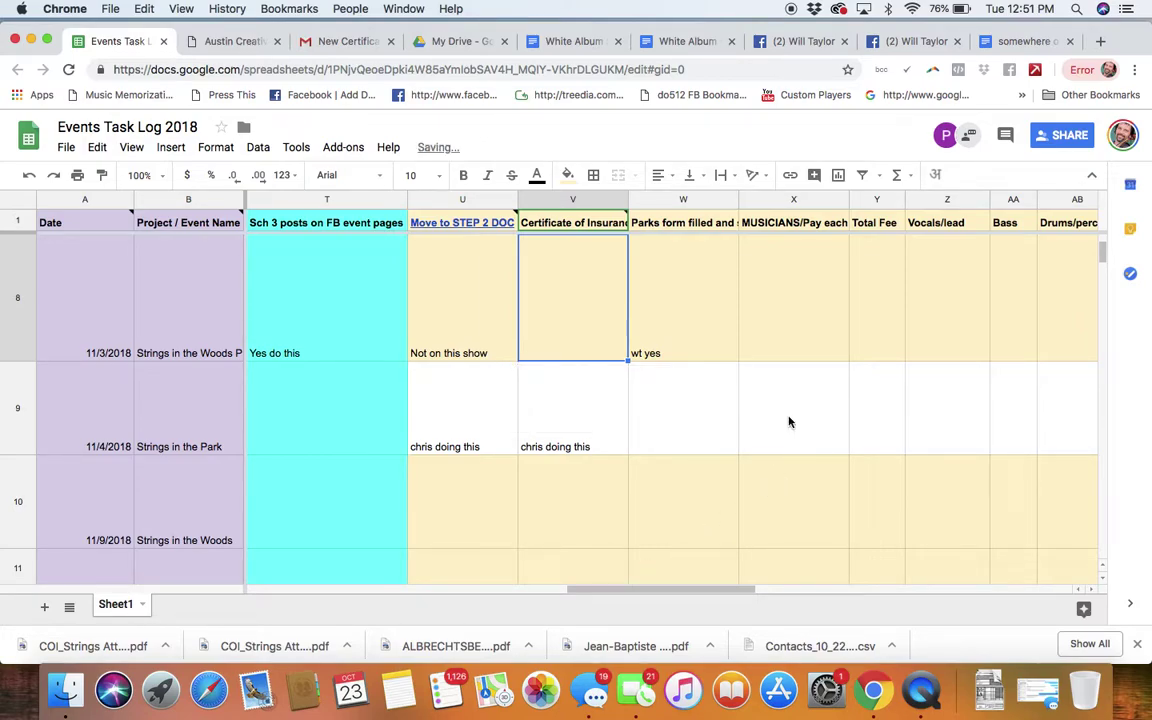
click(455, 343)
click(530, 342)
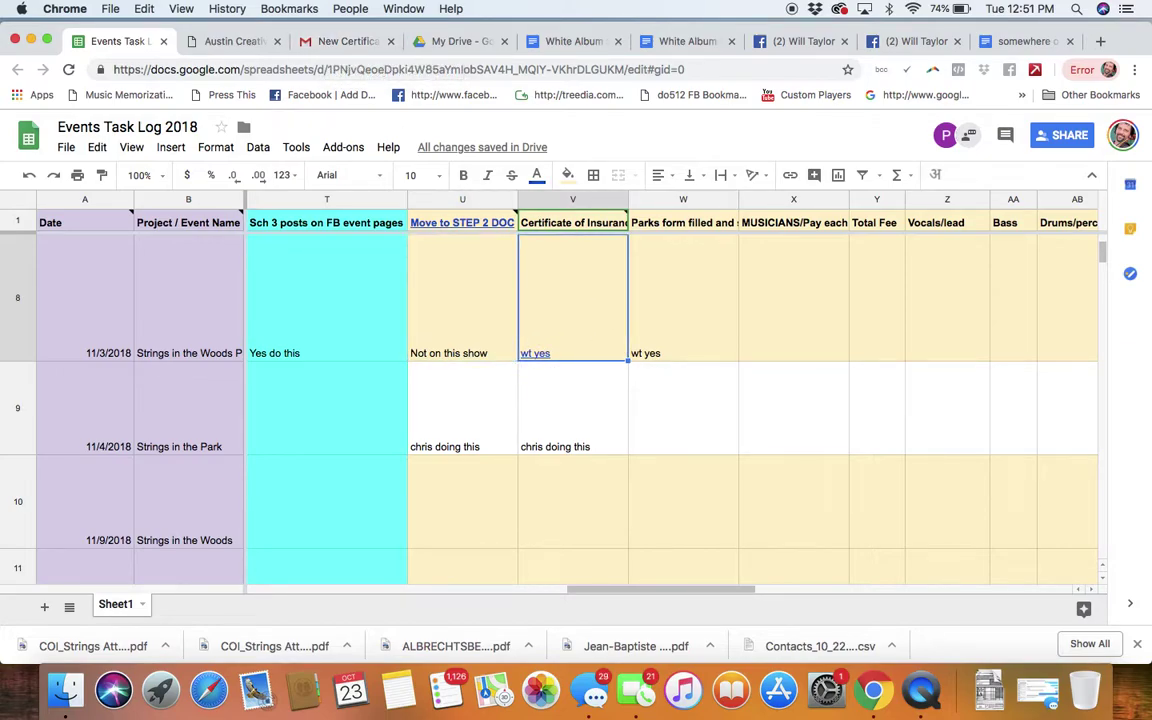
key(Up)
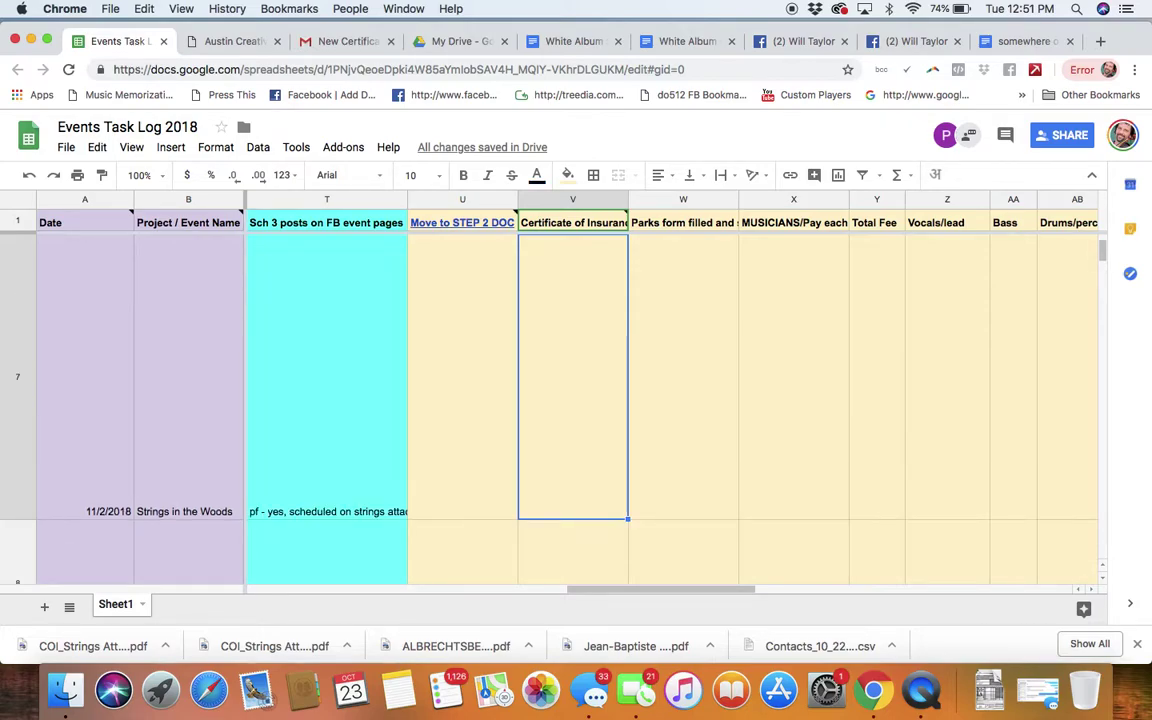
Step: Enter '10/23 subitted / awaiting to receive' in V7 for the 11/2 Strings in the Woods event
text(Sub)
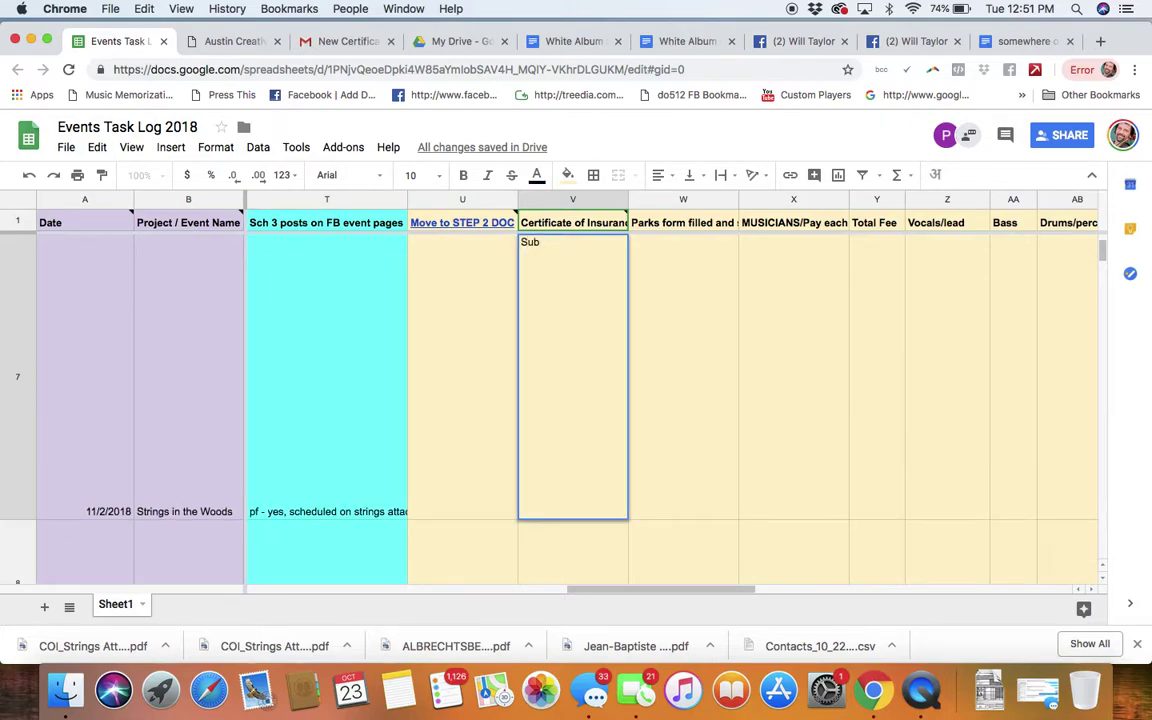
click(1040, 8)
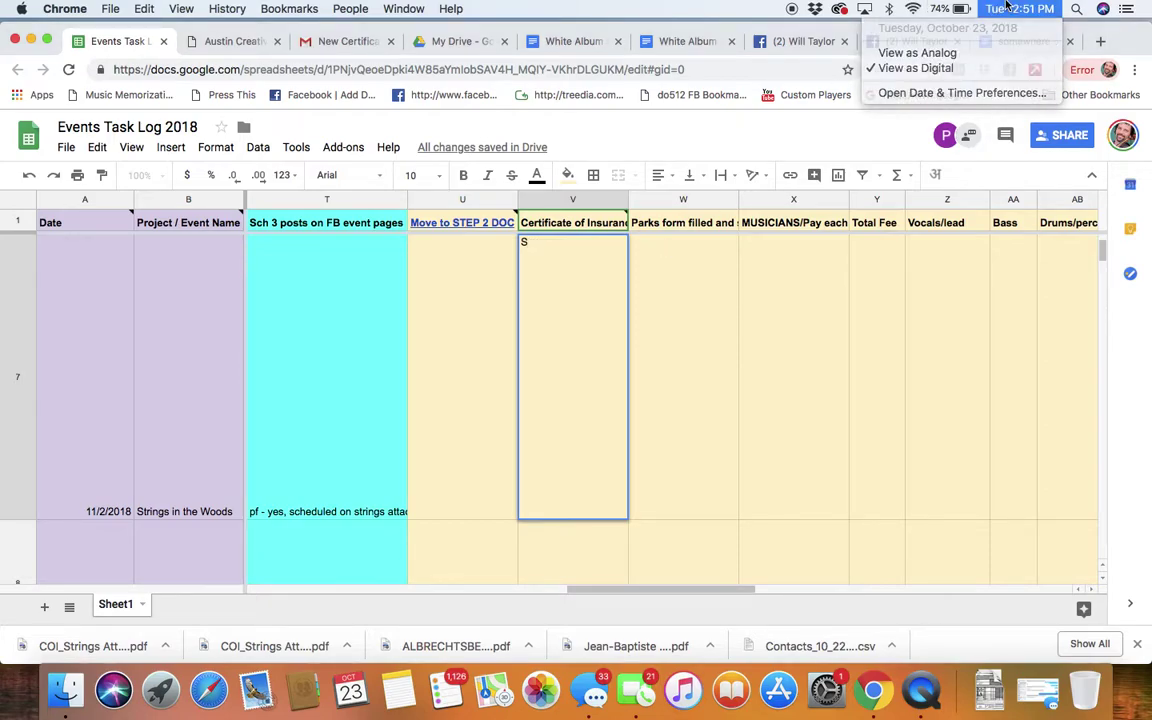
click(509, 367)
key(BackSpace)
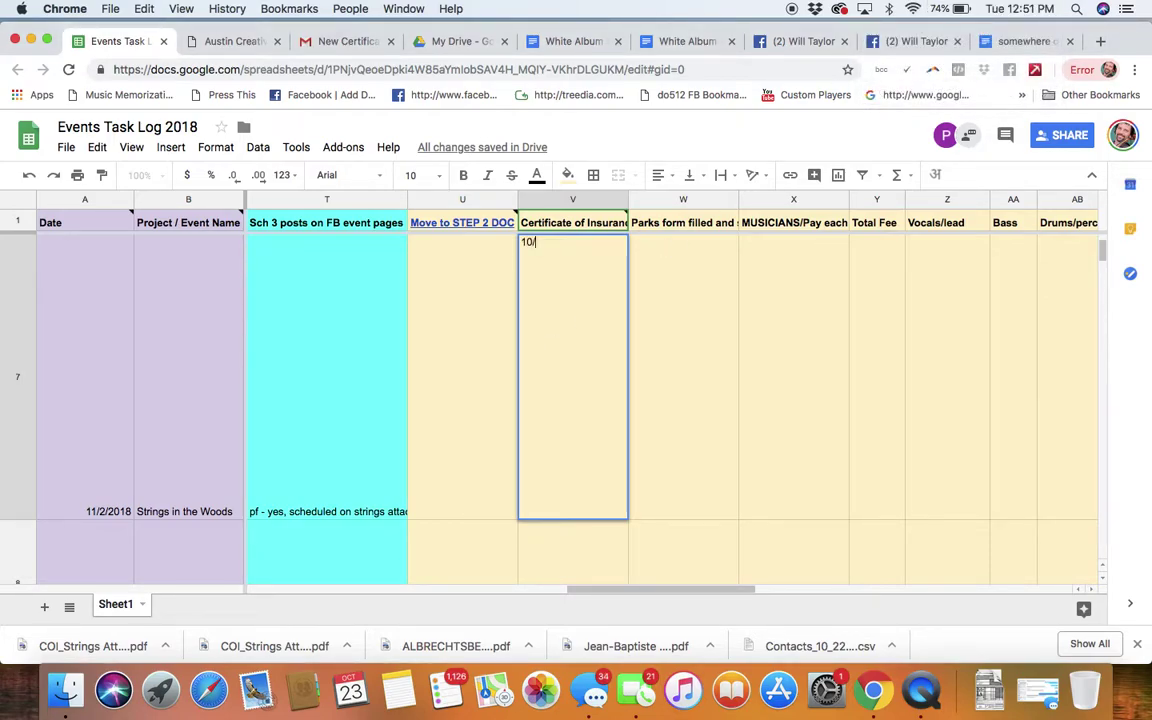
text(10/23 subitted / awaiting)
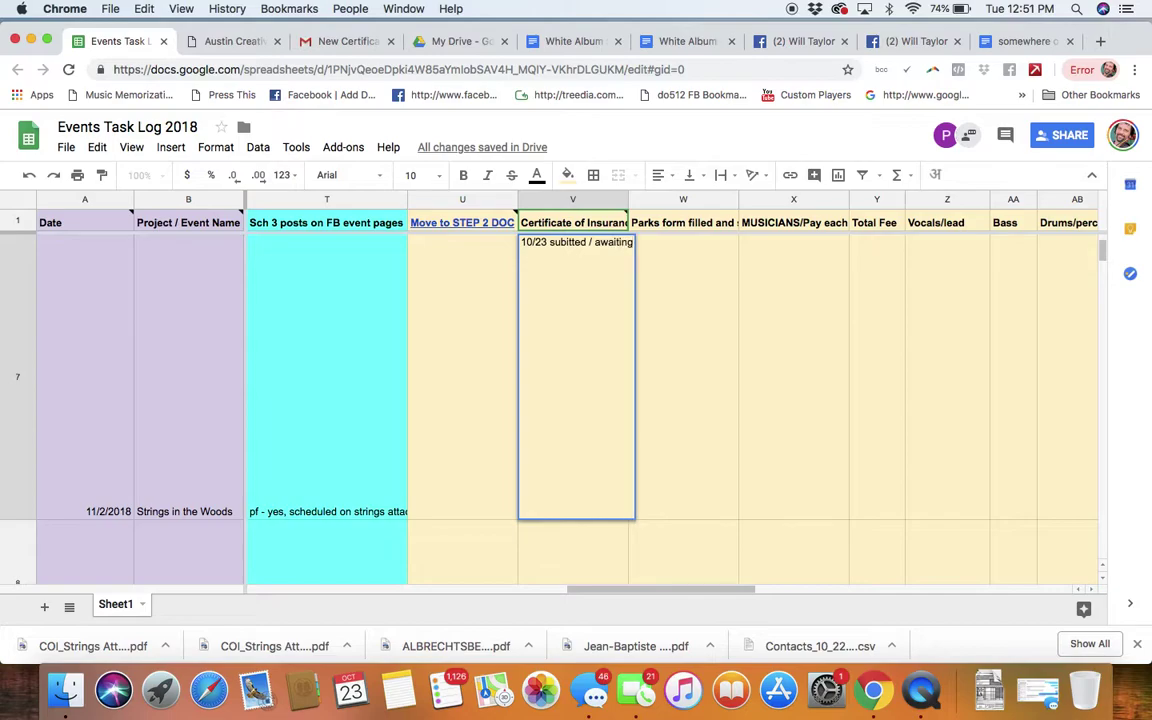
text( to rec)
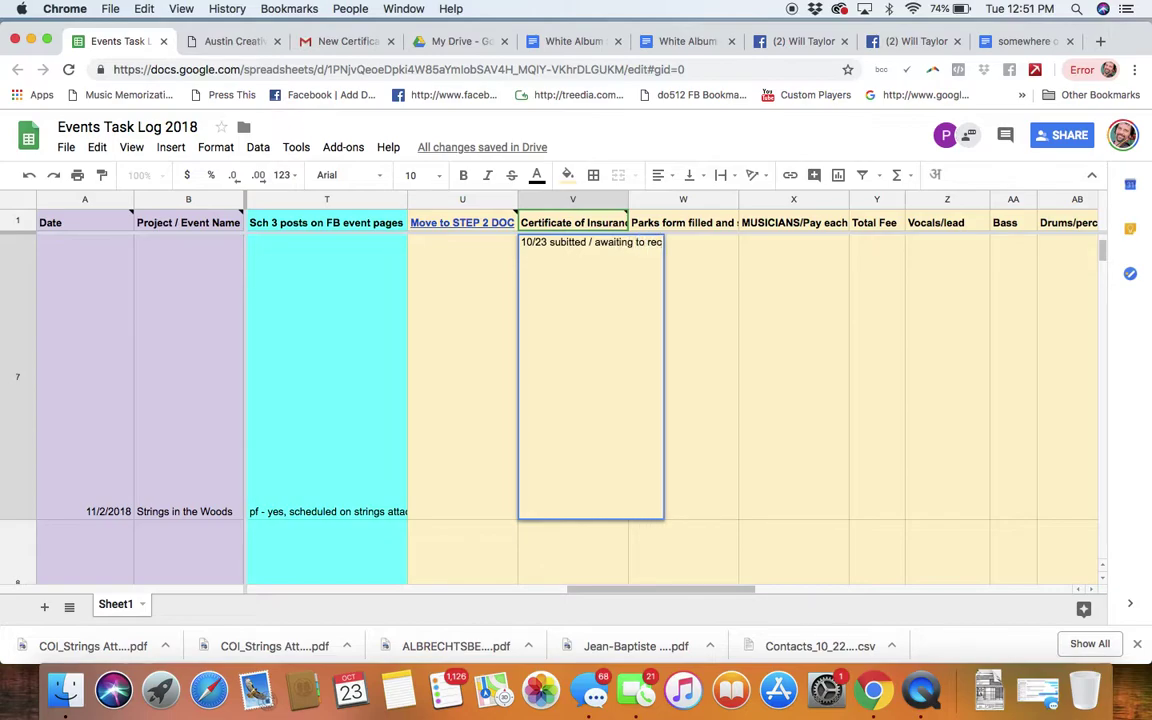
text(eive)
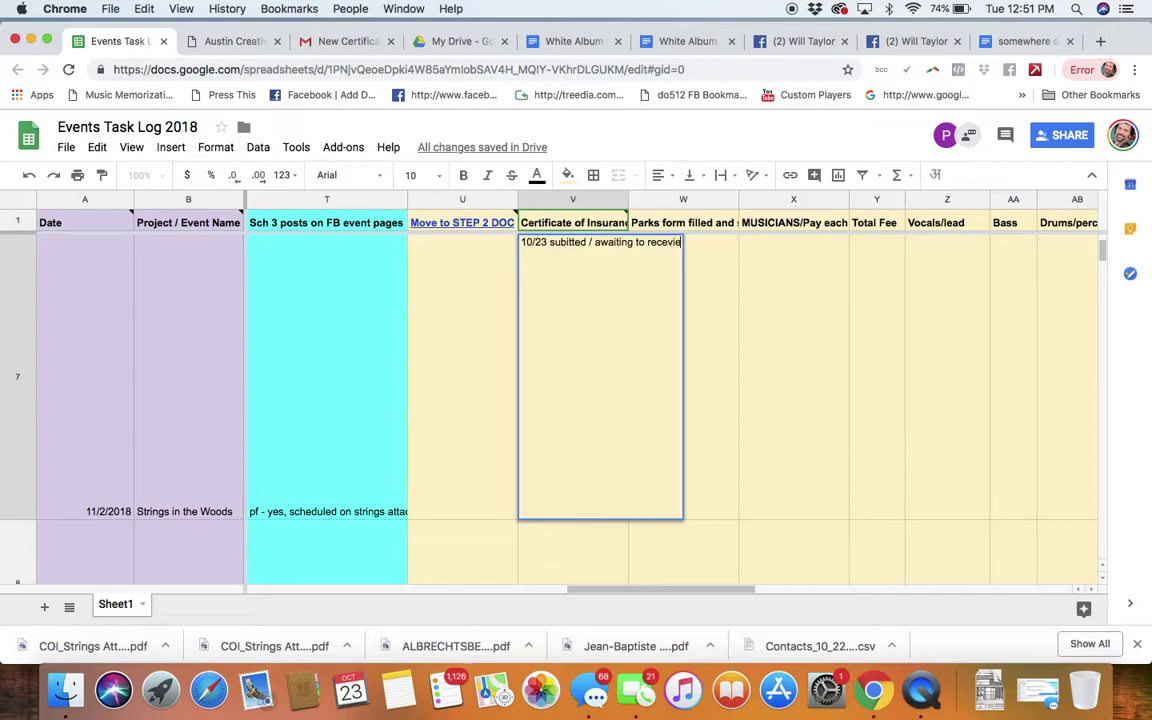
key(Return)
click(669, 342)
scroll(669, 342, up, 3)
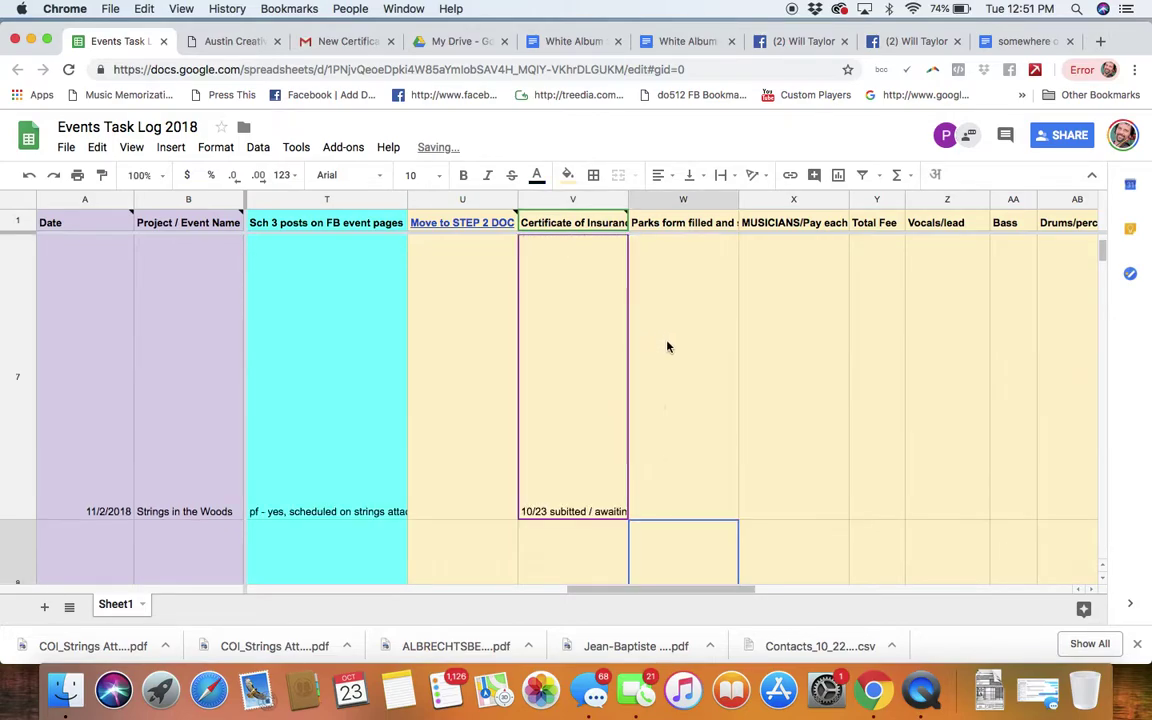
click(555, 445)
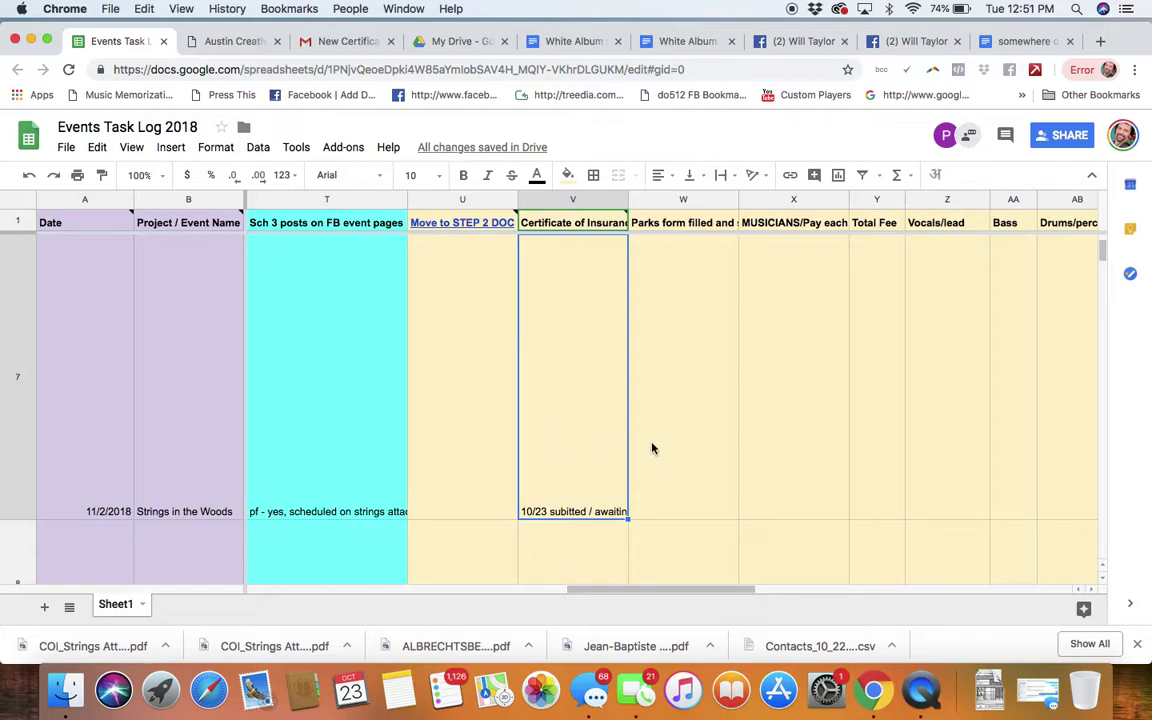
click(225, 41)
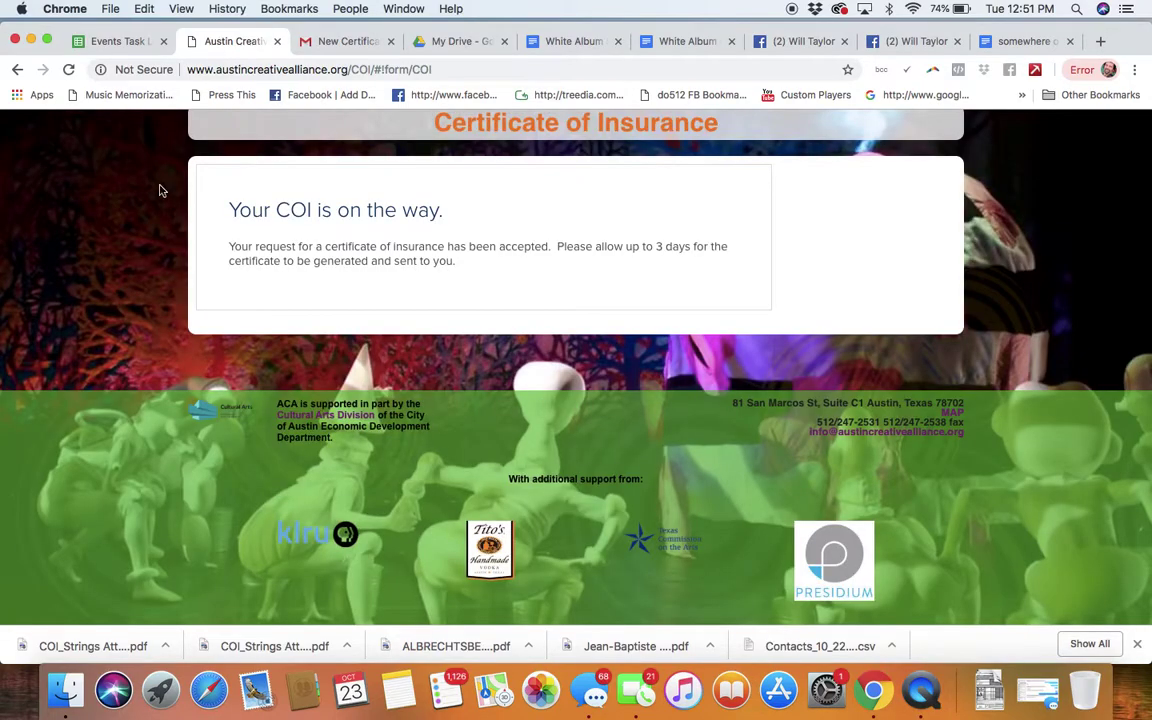
Step: Return to the member Account Profile and look over the Account details
scroll(175, 300, up, 3)
key(super+bracketleft)
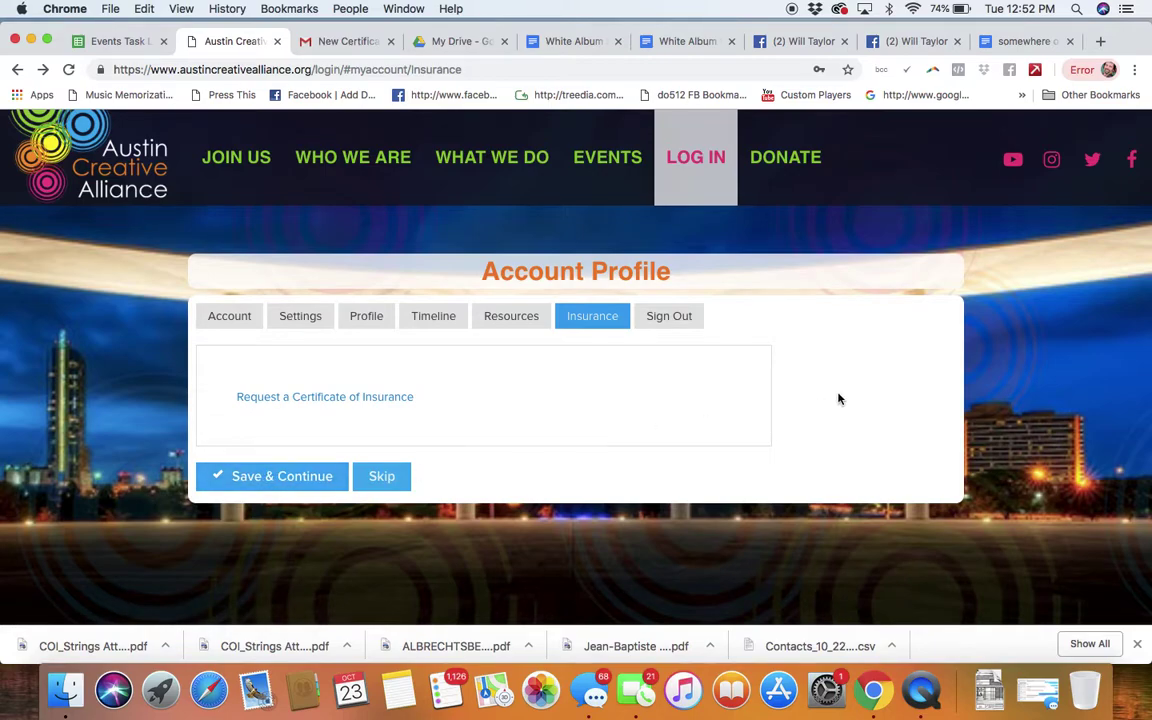
click(221, 327)
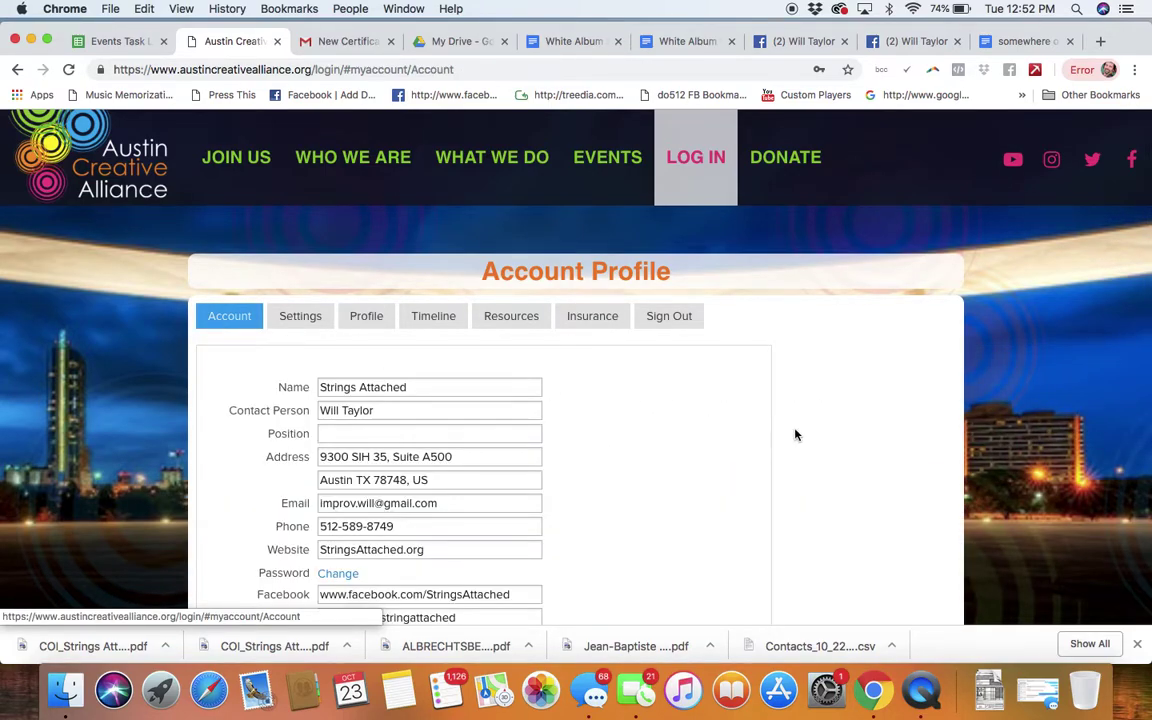
scroll(796, 434, down, 5)
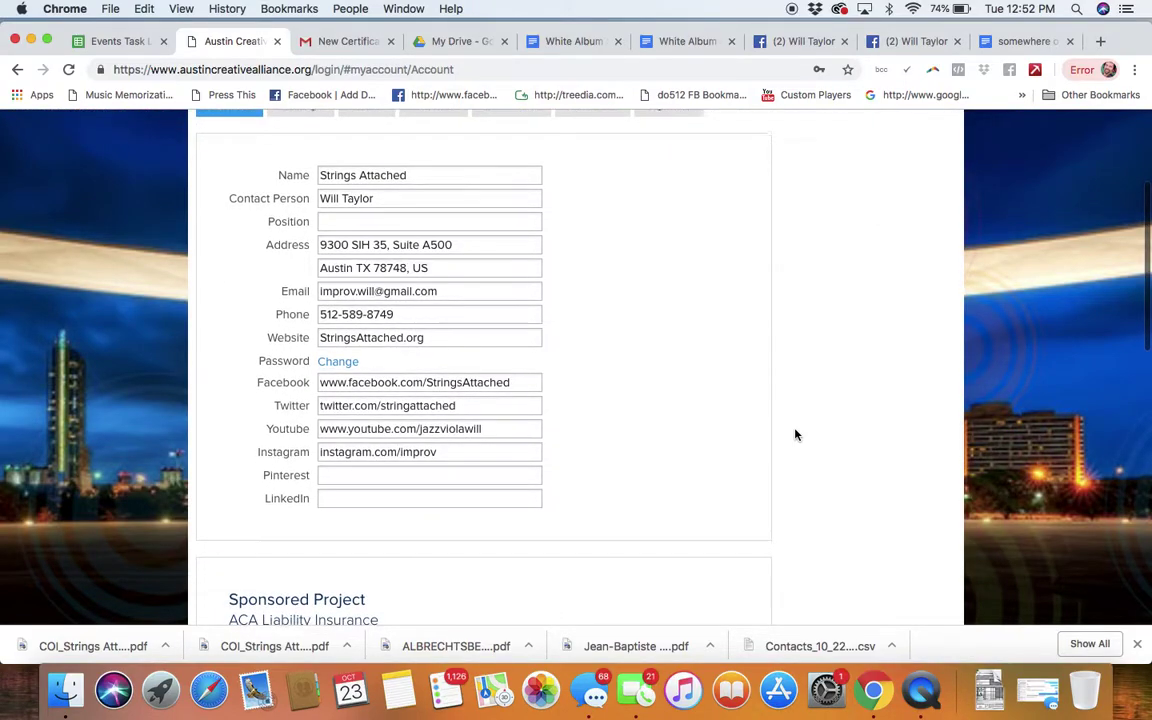
scroll(796, 434, up, 5)
scroll(669, 364, down, 1)
scroll(669, 364, down, 6)
scroll(668, 362, down, 5)
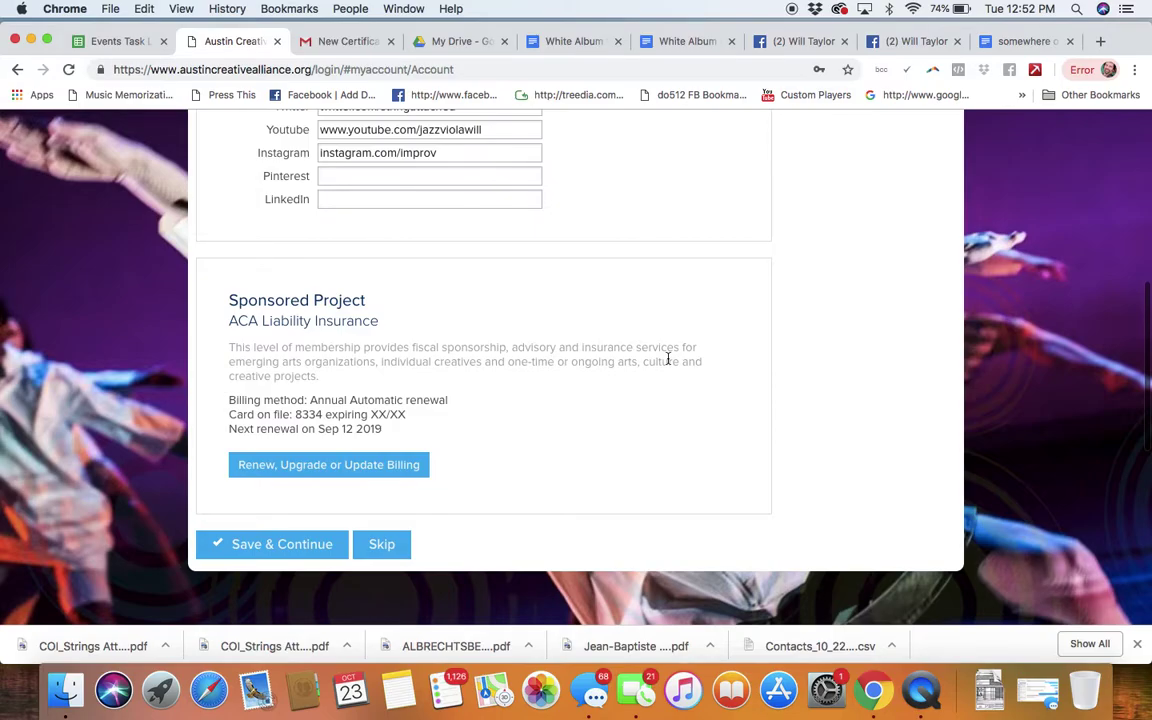
scroll(668, 360, up, 10)
Step: Review the Settings and Profile tabs, then show the Resources list with the W9 and 501(c)3 letter
click(300, 318)
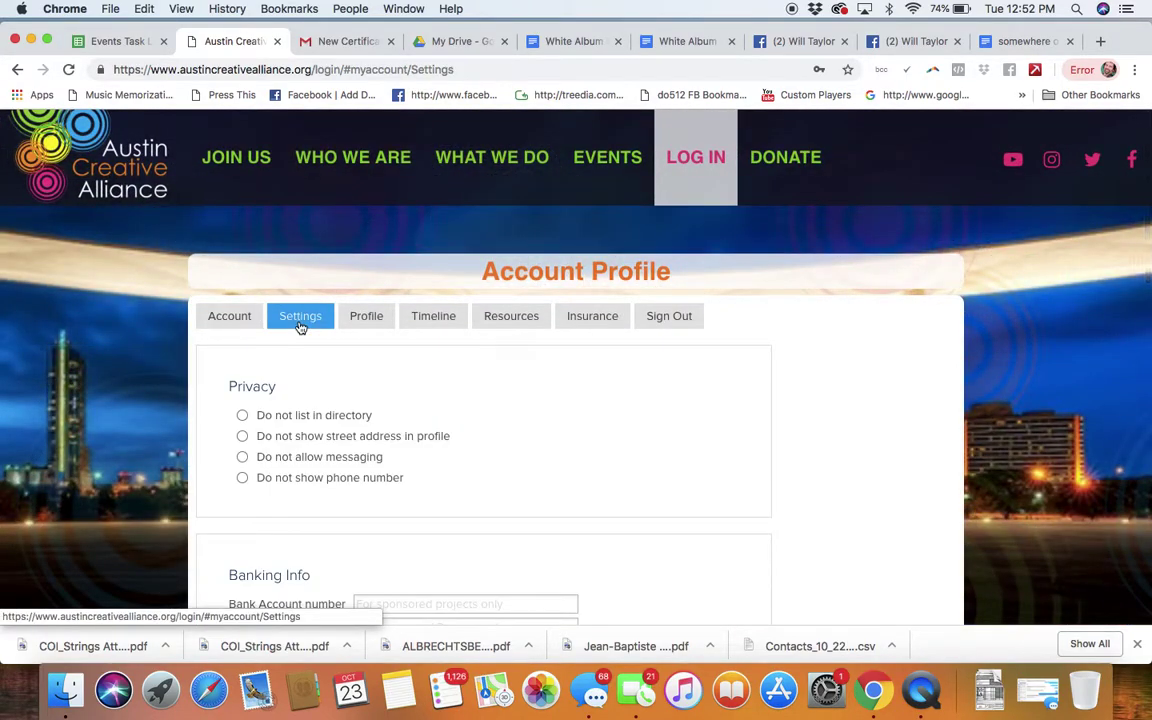
scroll(537, 400, down, 10)
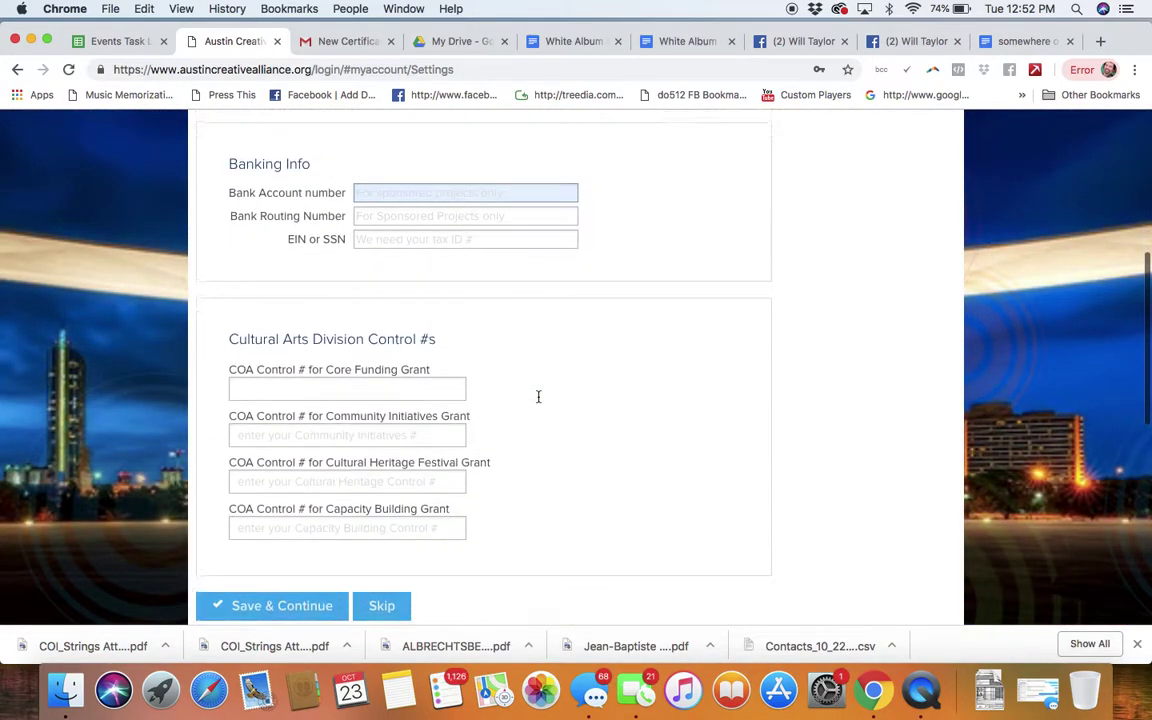
scroll(537, 399, up, 10)
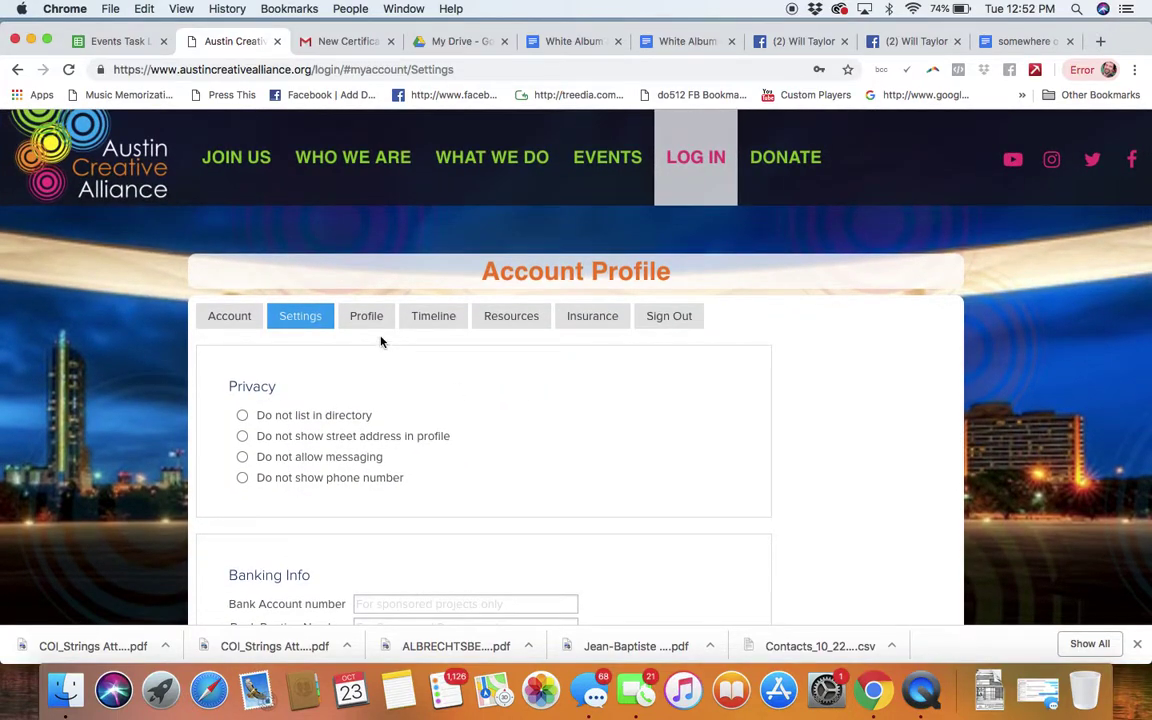
click(365, 315)
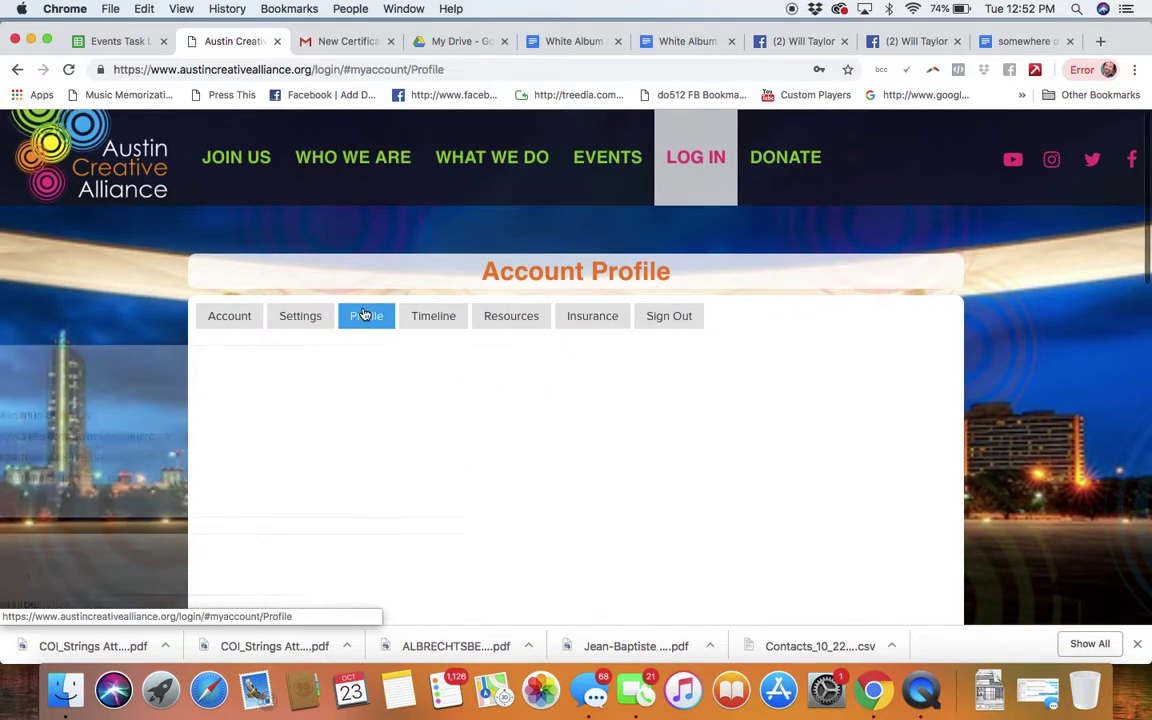
scroll(355, 390, down, 15)
scroll(352, 401, down, 4)
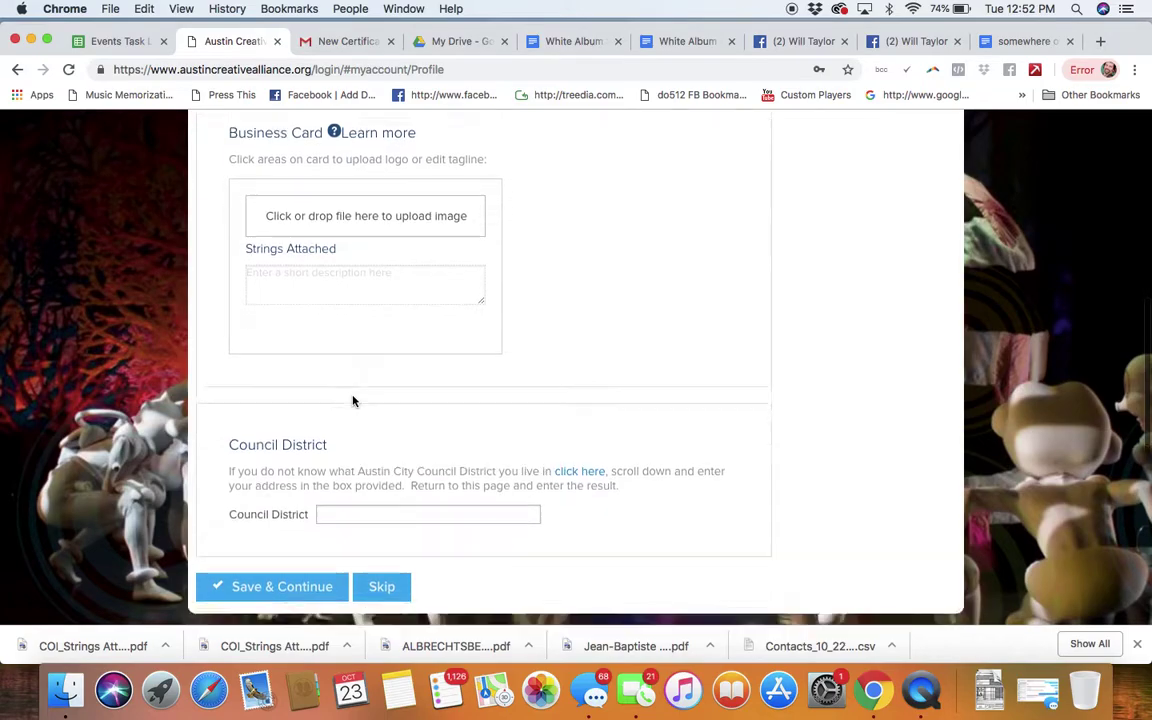
scroll(352, 400, up, 12)
scroll(352, 400, down, 1)
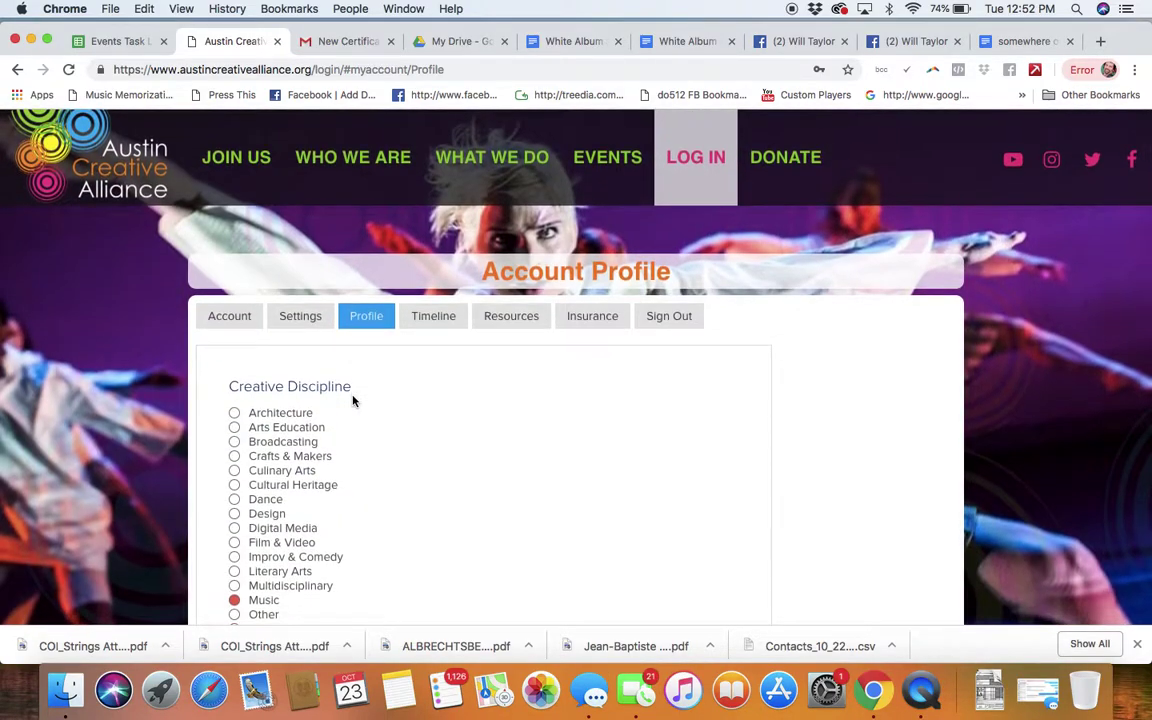
click(511, 316)
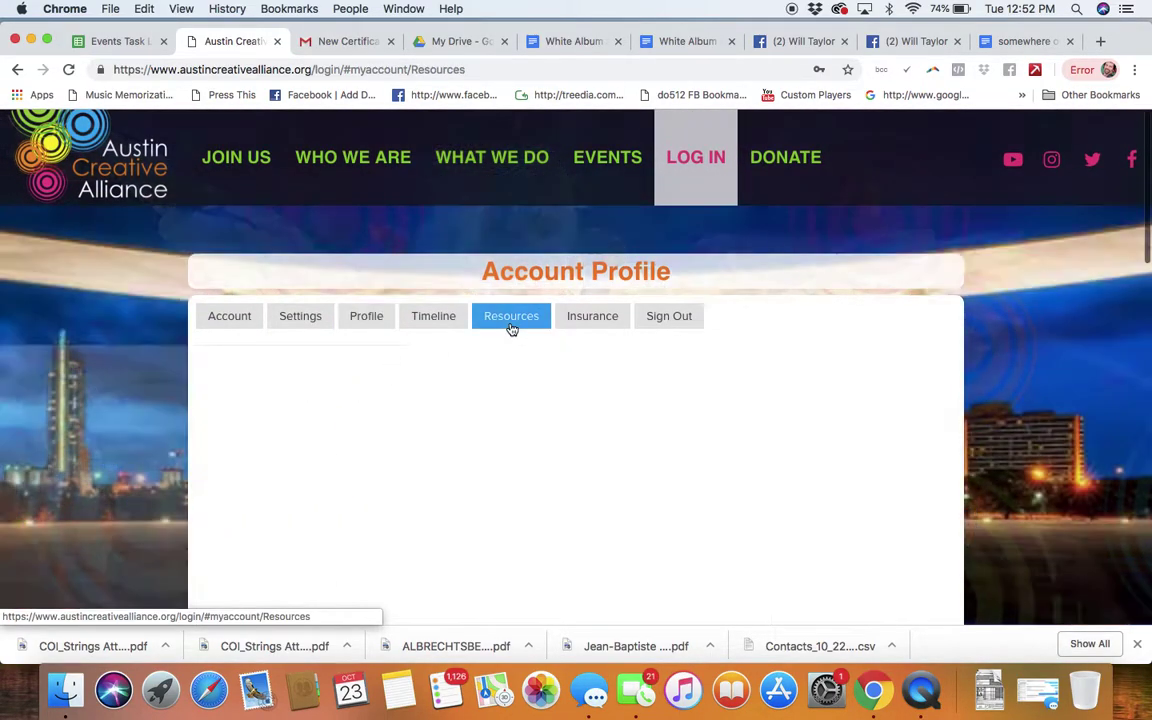
scroll(532, 448, down, 2)
Step: Load the Dropbox address from the embed code and view the two PDFs in Strings Attached COIs
triple_click(323, 449)
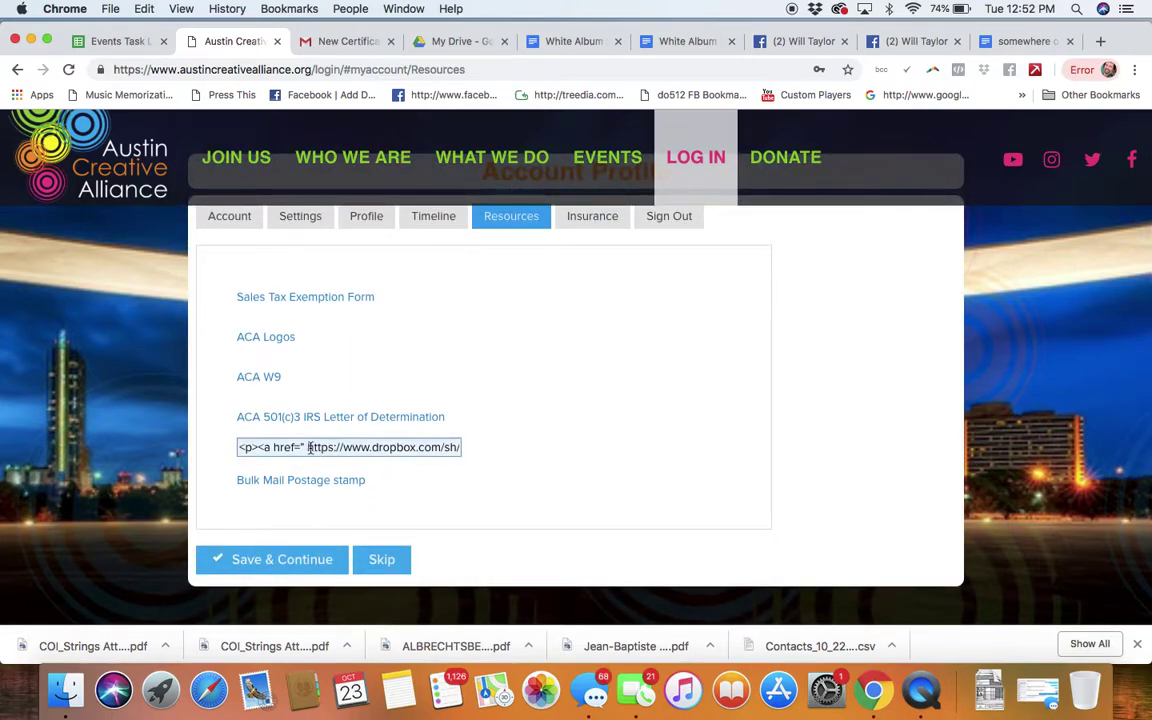
mouse_move(309, 448)
mouse_down()
mouse_move(455, 447)
mouse_move(314, 448)
mouse_up()
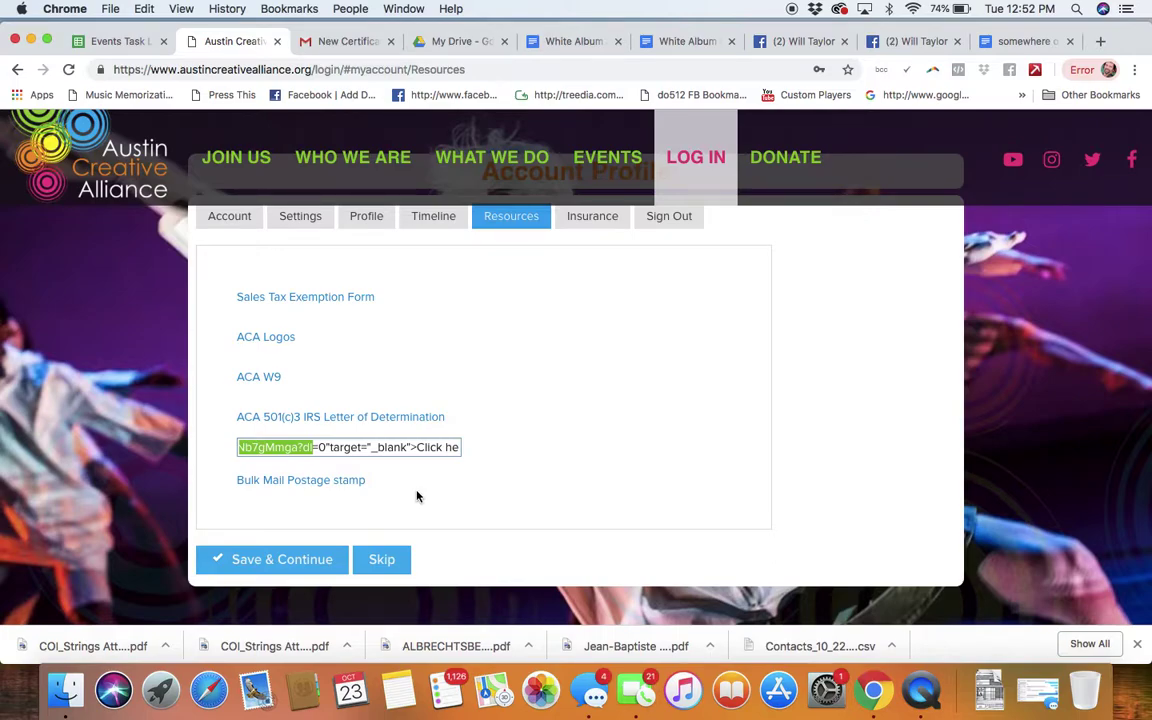
shift+click(327, 448)
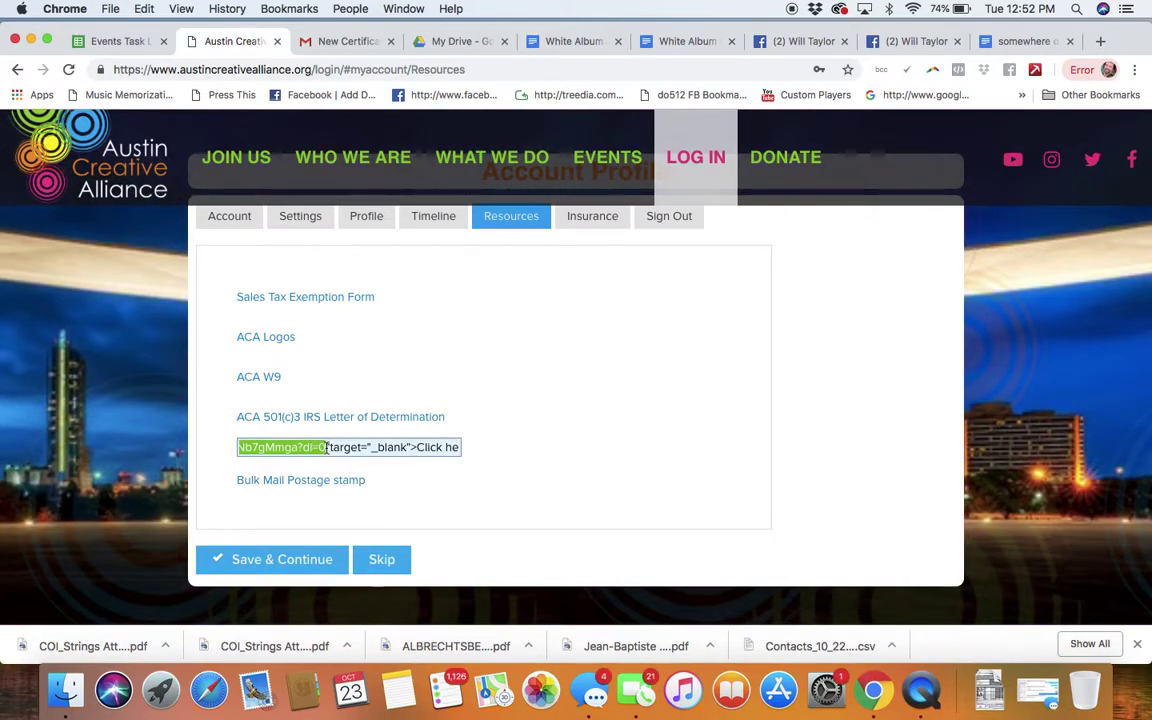
click(461, 69)
key(Return)
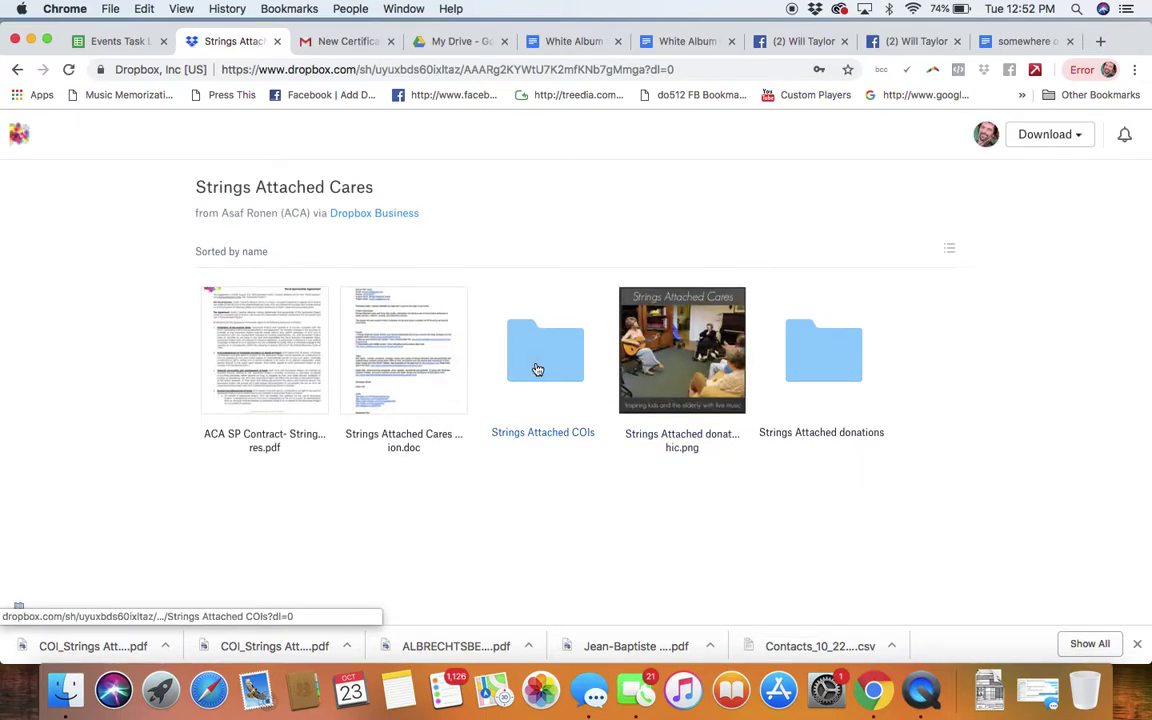
click(537, 368)
click(17, 69)
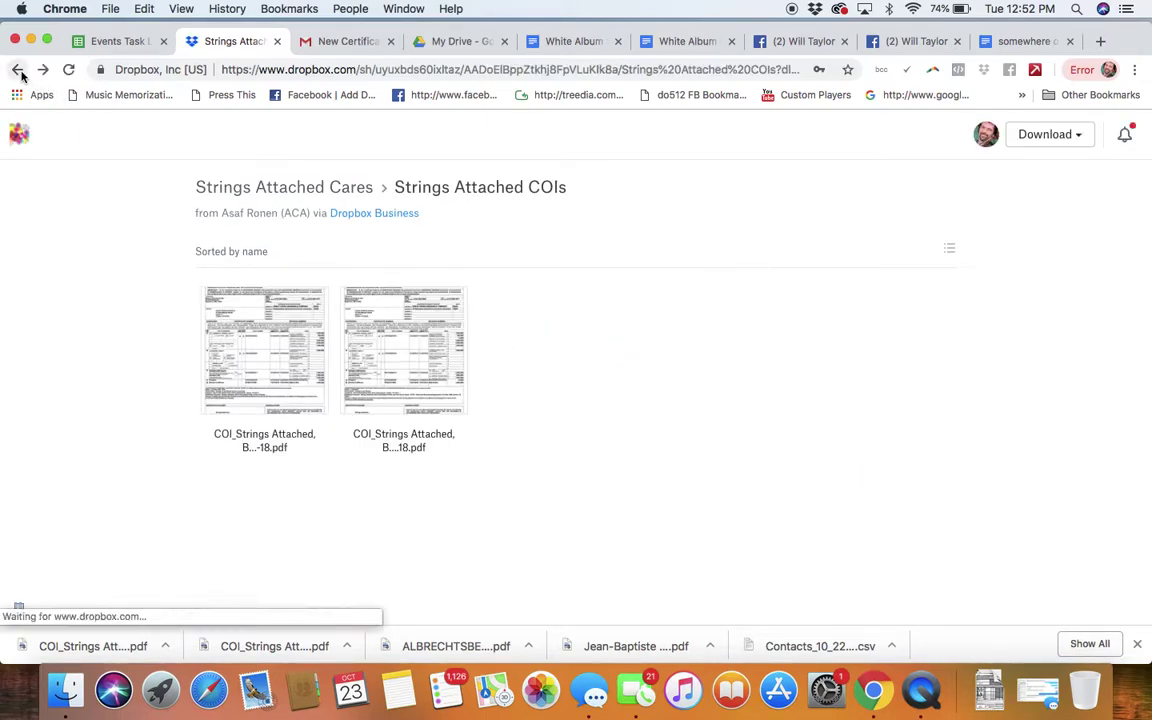